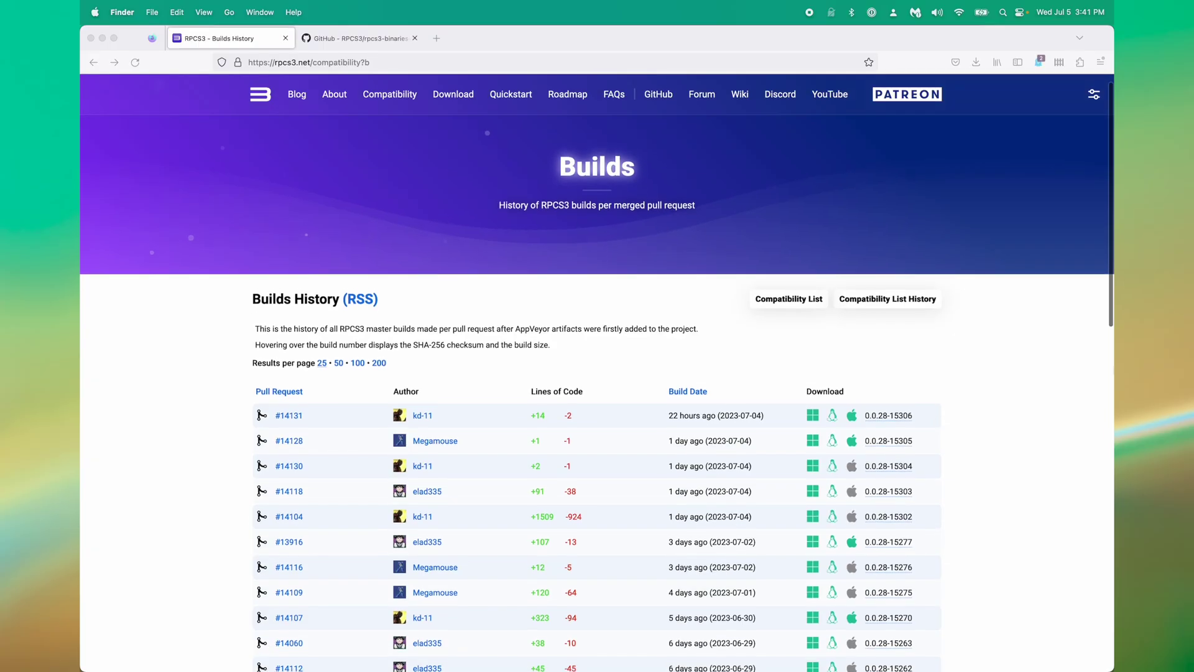
# Scroll the rpcs3.net Builds History page down to the pagination and back to the top
pyautogui.scroll(-5, 597, 398)
pyautogui.scroll(-5, 597, 398)
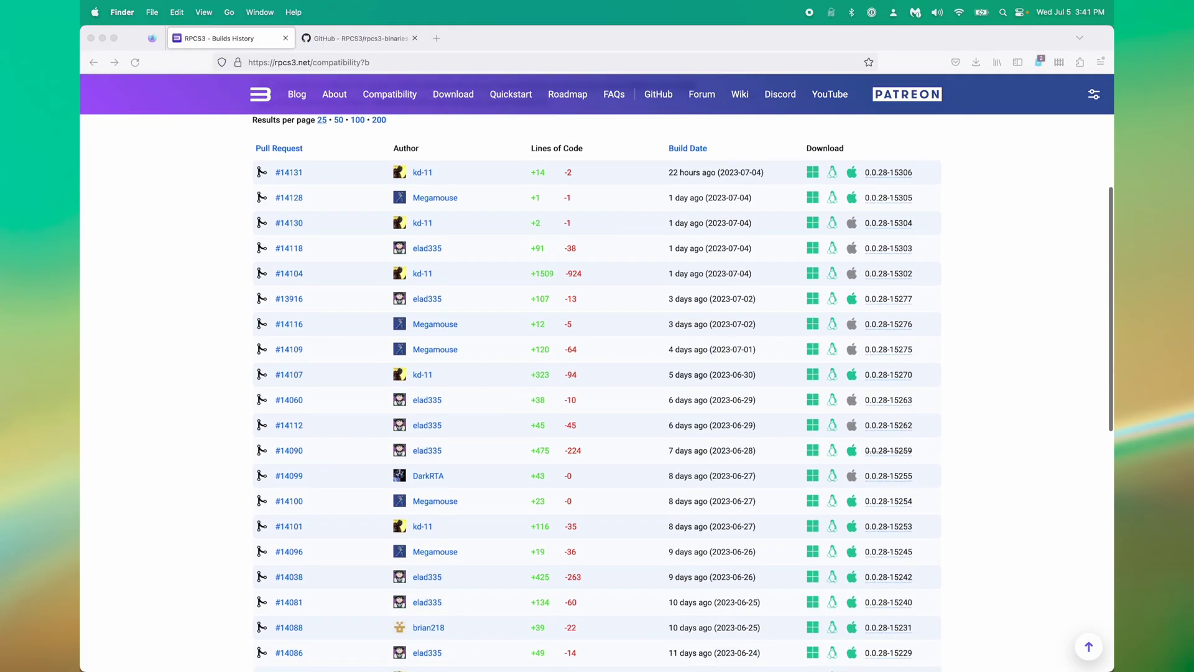
pyautogui.scroll(-1, 597, 398)
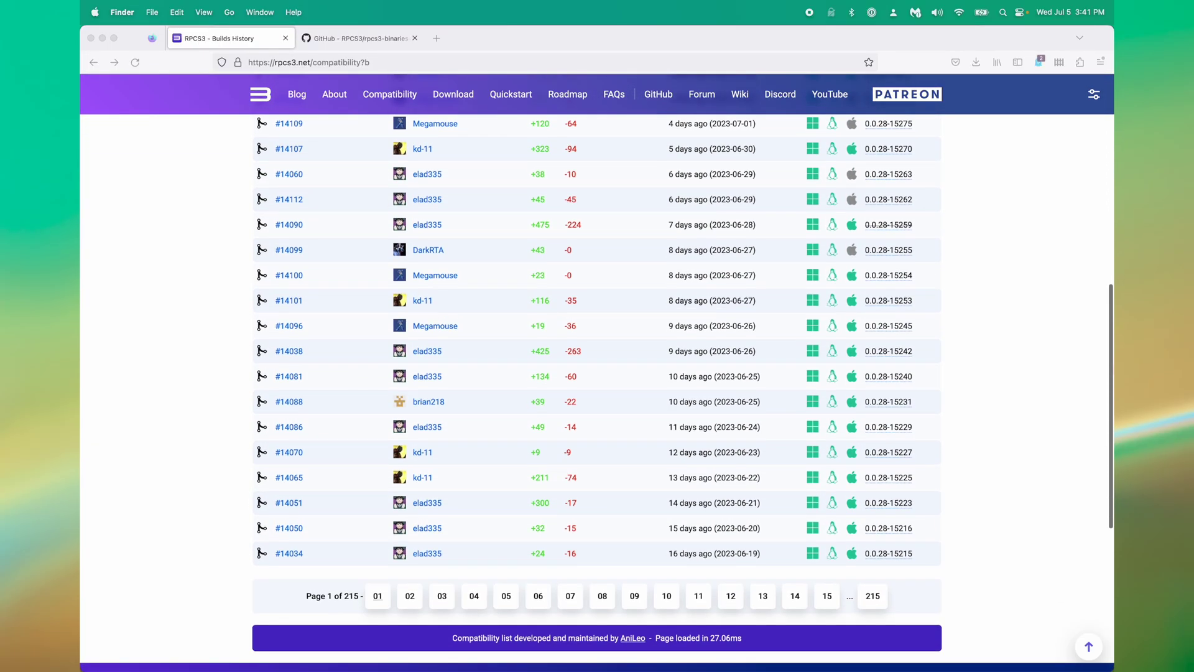
pyautogui.scroll(10, 955, 618)
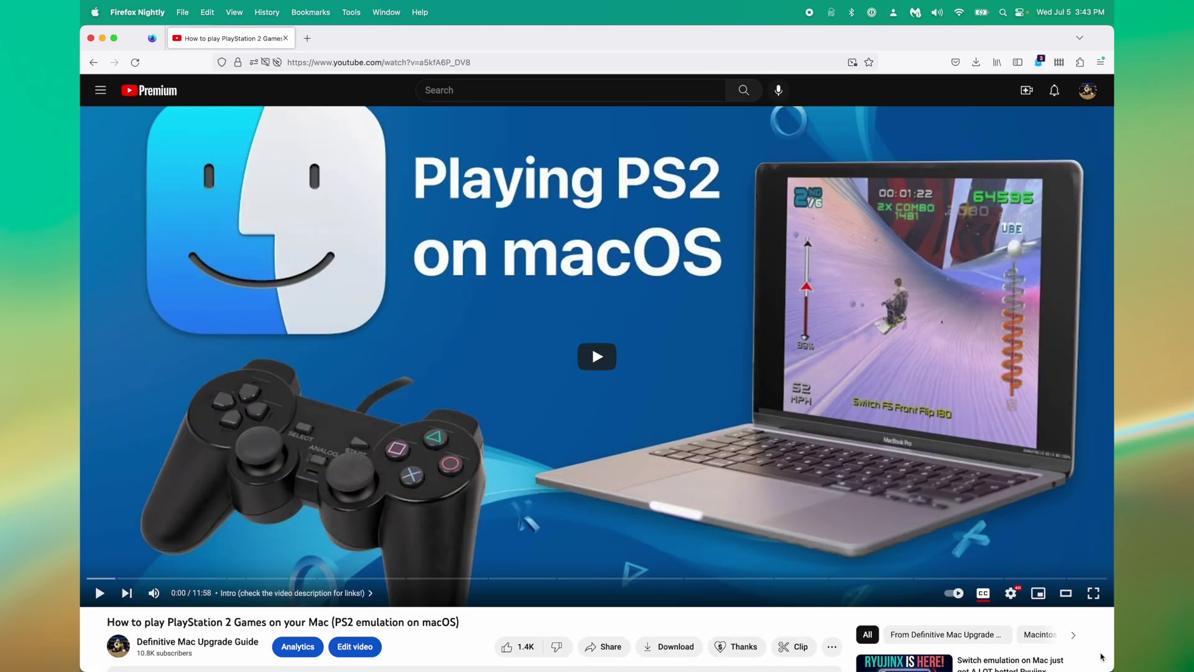
# Play the 'How to play PlayStation 2 Games on your Mac' YouTube video
pyautogui.click(597, 357)
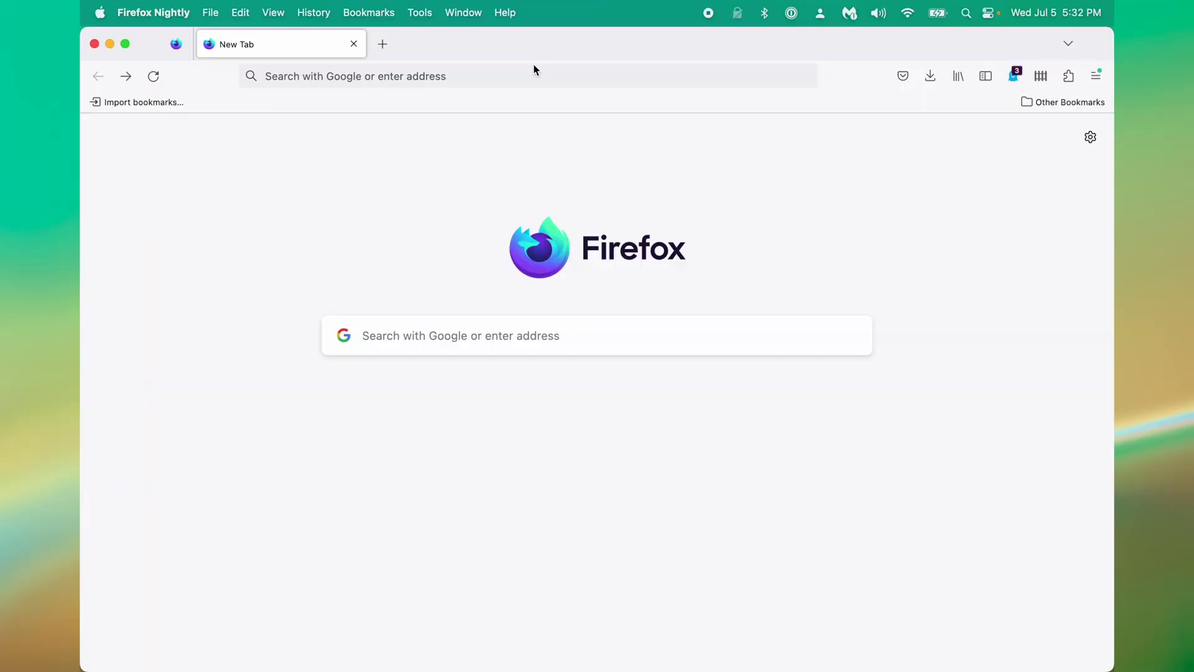
# Search the web for 'rpcs3' and open the official rpcs3.net website
pyautogui.click(533, 69)
pyautogui.write('rpcs3')
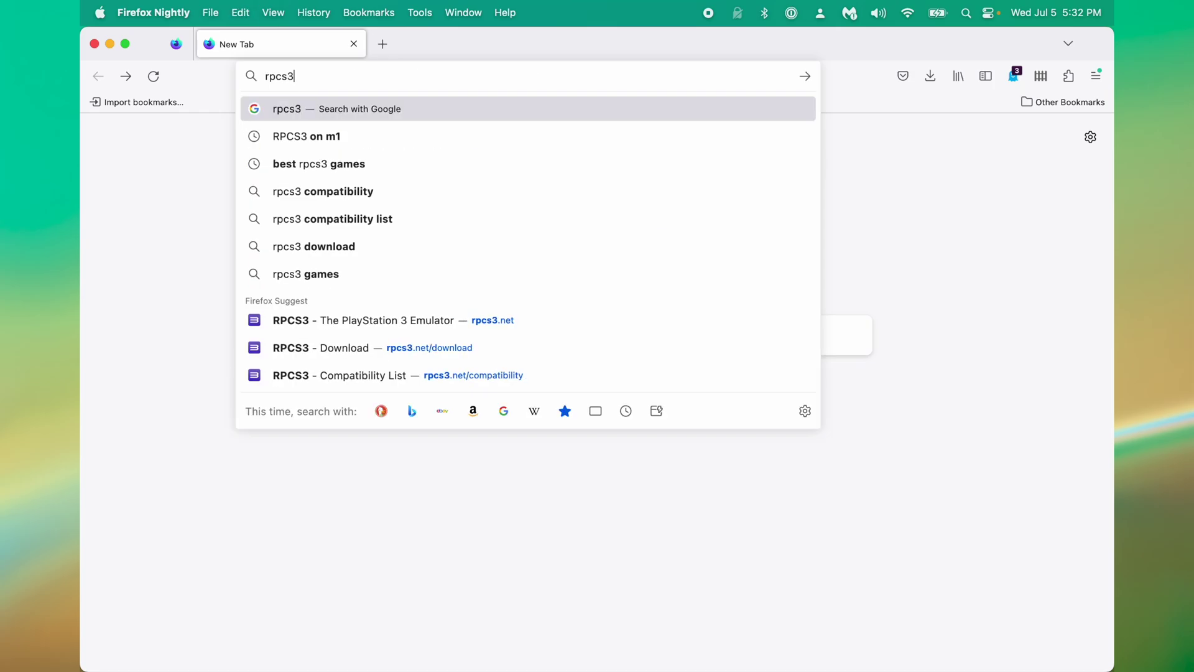
pyautogui.press('Return')
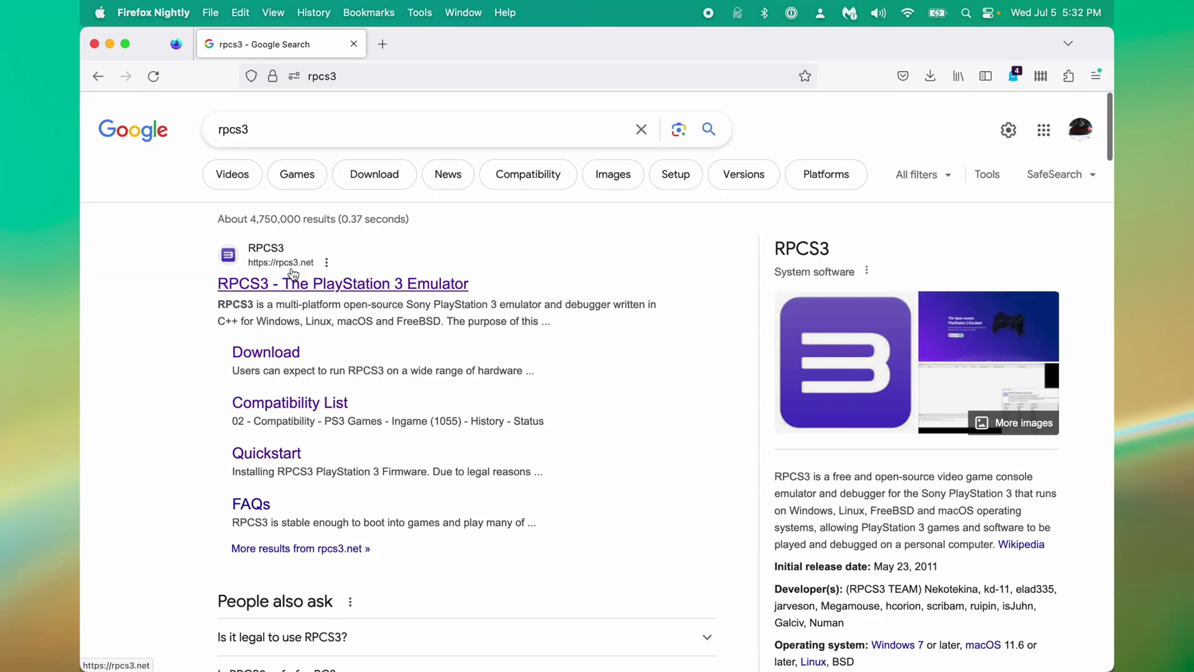
pyautogui.click(297, 283)
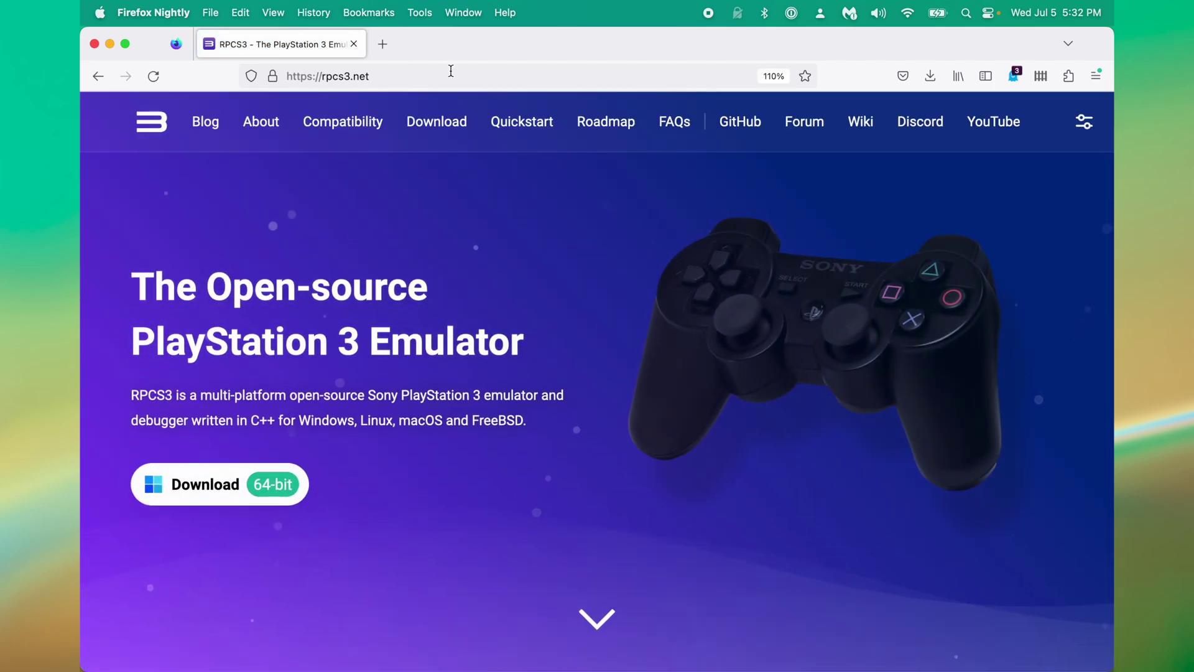
# Go to the RPCS3 Download page and look through the build cards, including the unavailable macOS build
pyautogui.click(439, 120)
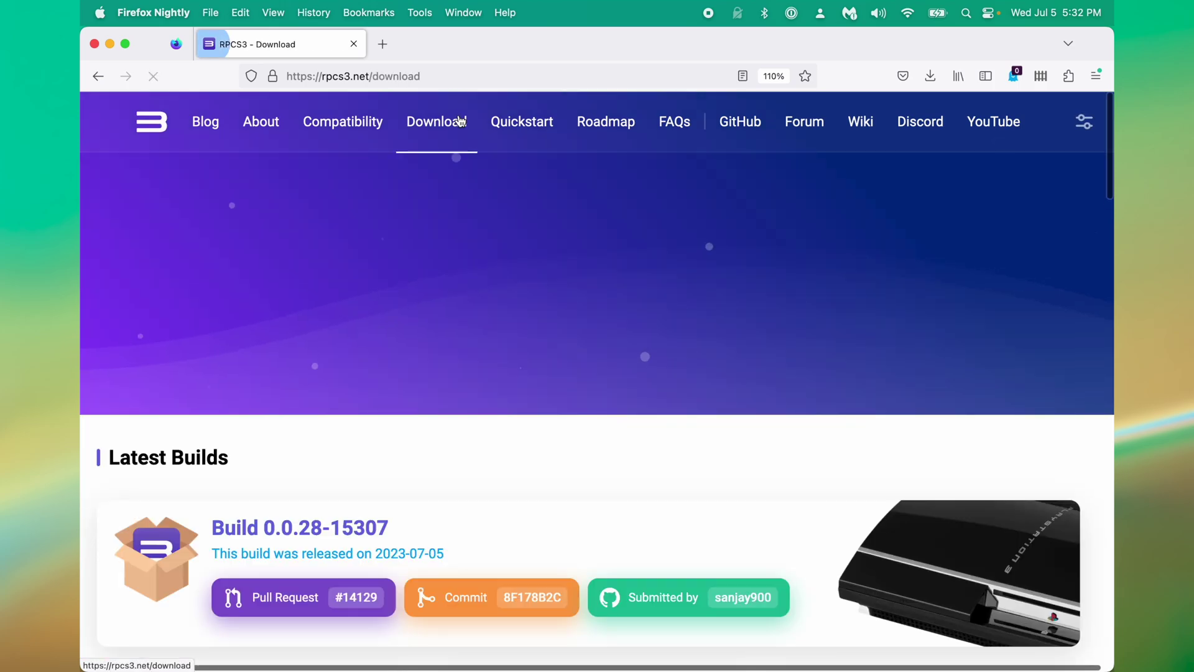
pyautogui.scroll(-3, 1036, 373)
pyautogui.scroll(-8, 1036, 373)
pyautogui.scroll(5, 1036, 372)
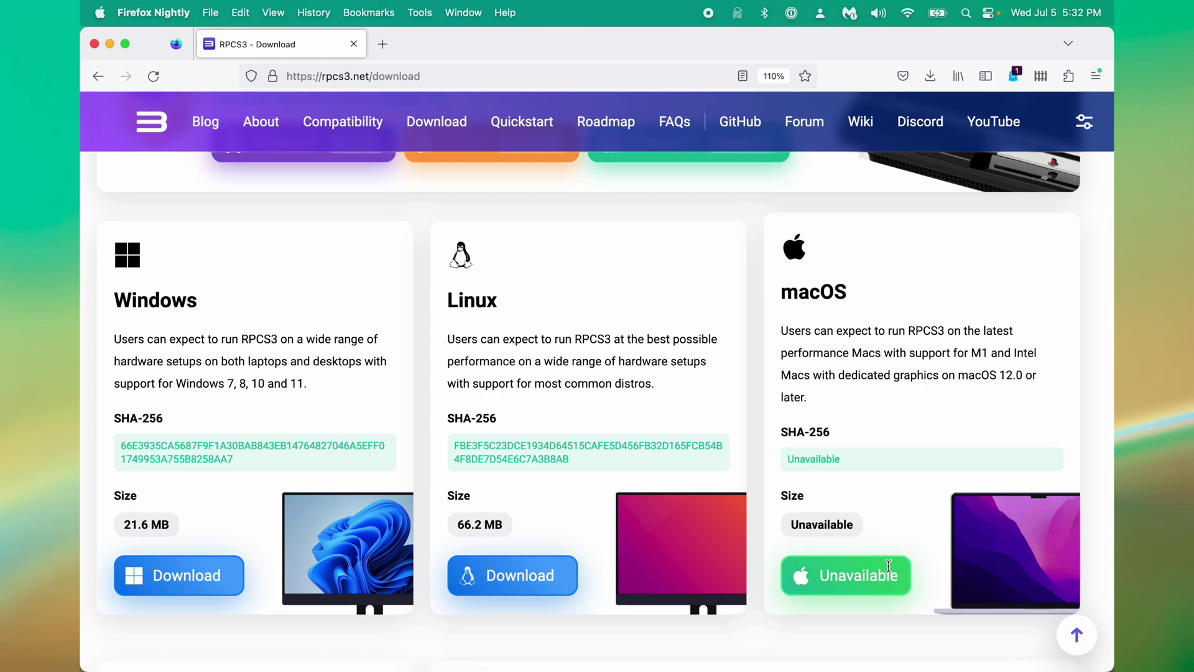
pyautogui.scroll(4, 914, 479)
pyautogui.scroll(-2, 647, 330)
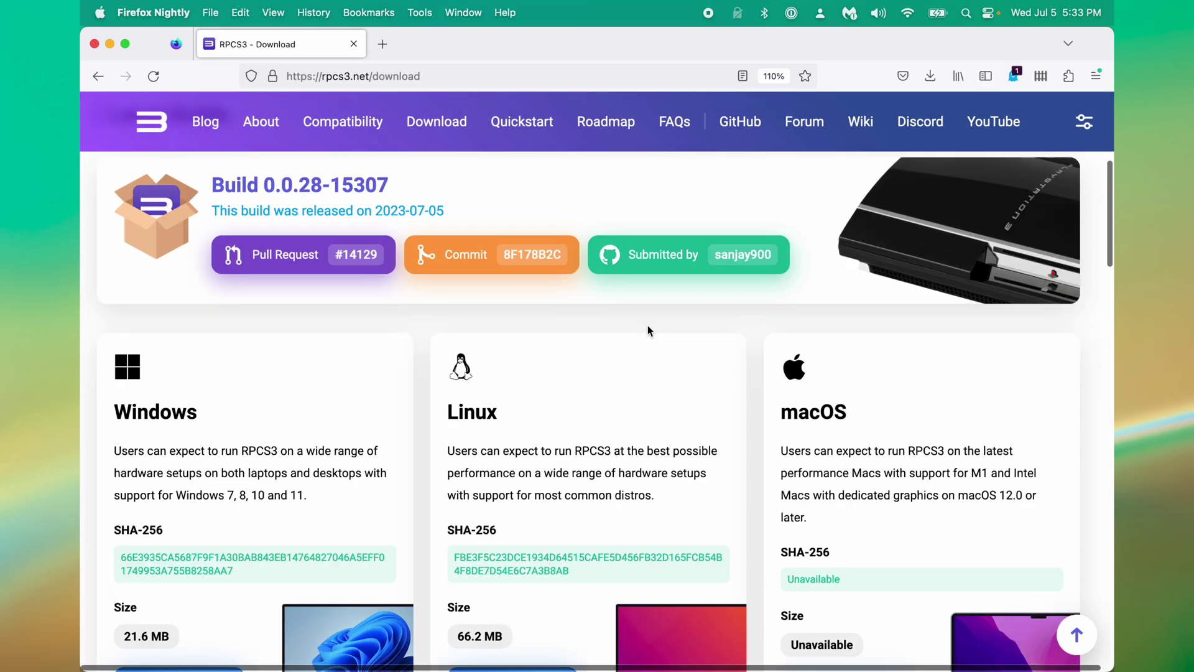
pyautogui.scroll(-10, 647, 328)
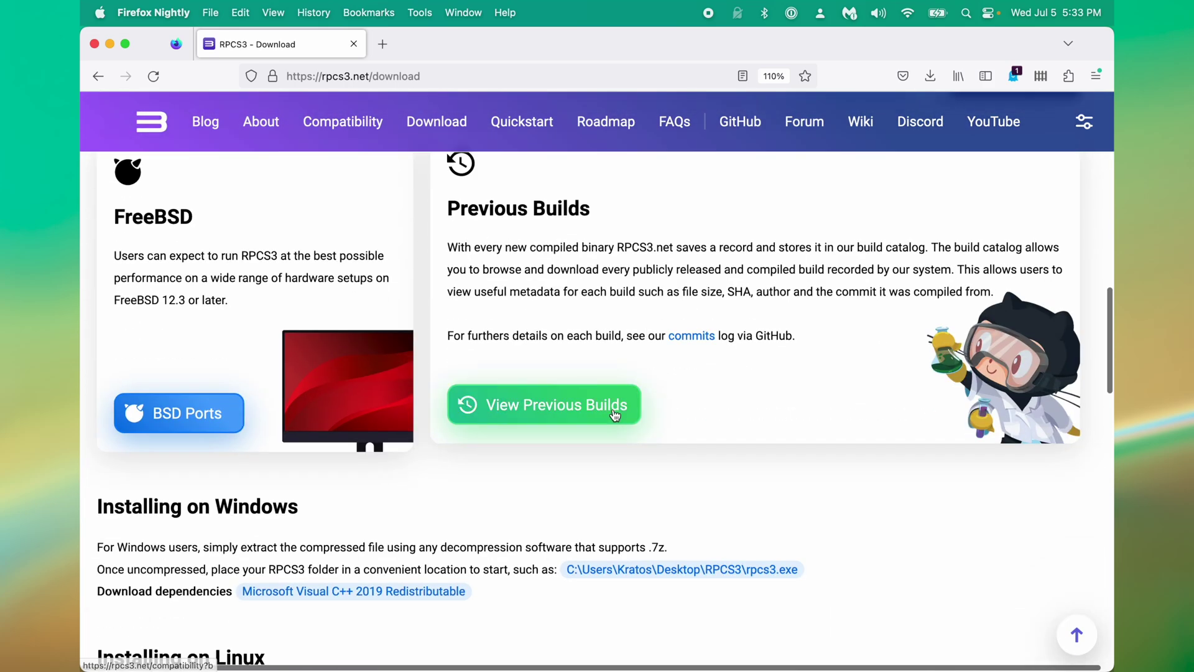
pyautogui.scroll(5, 883, 200)
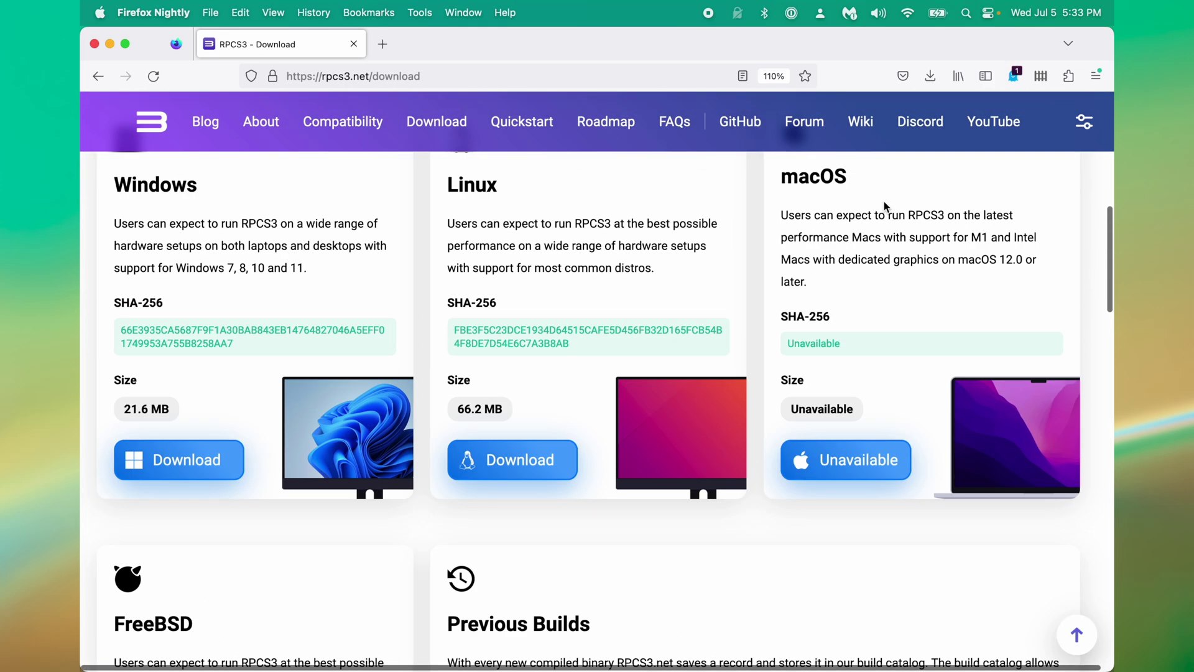
pyautogui.scroll(-5, 886, 457)
# Download the macOS build 0.0.28-15306 from Previous Builds, mount the .dmg and drag RPCS3 into Applications
pyautogui.click(886, 457)
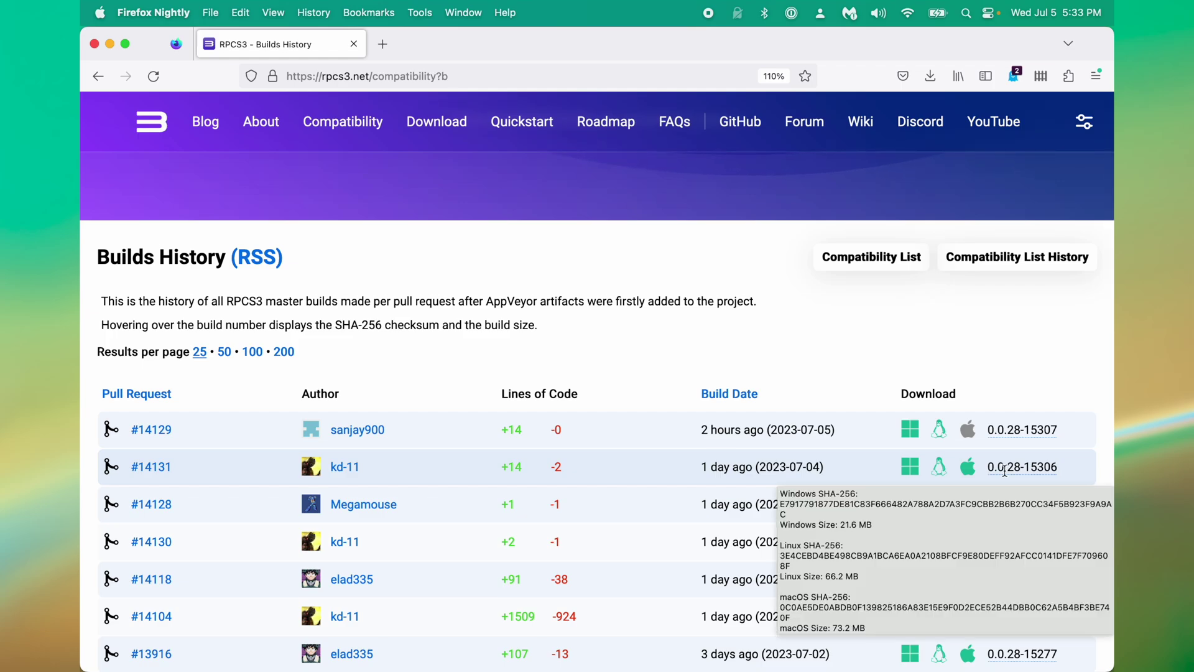
pyautogui.click(972, 472)
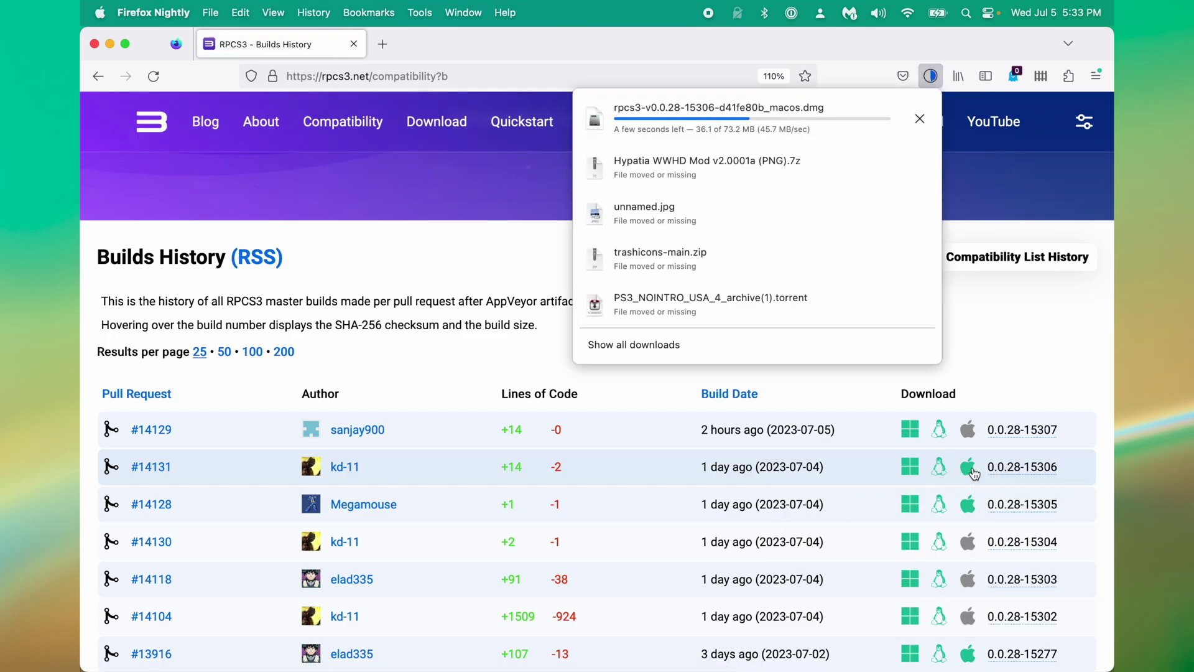
pyautogui.click(654, 107)
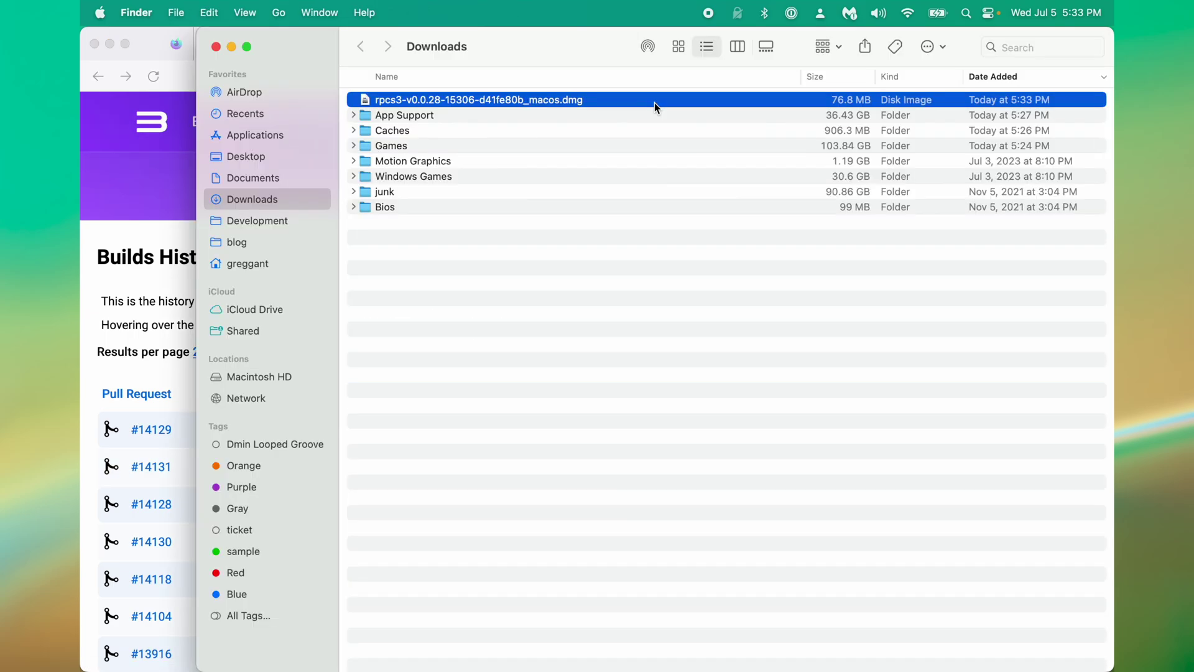
pyautogui.doubleClick(654, 103)
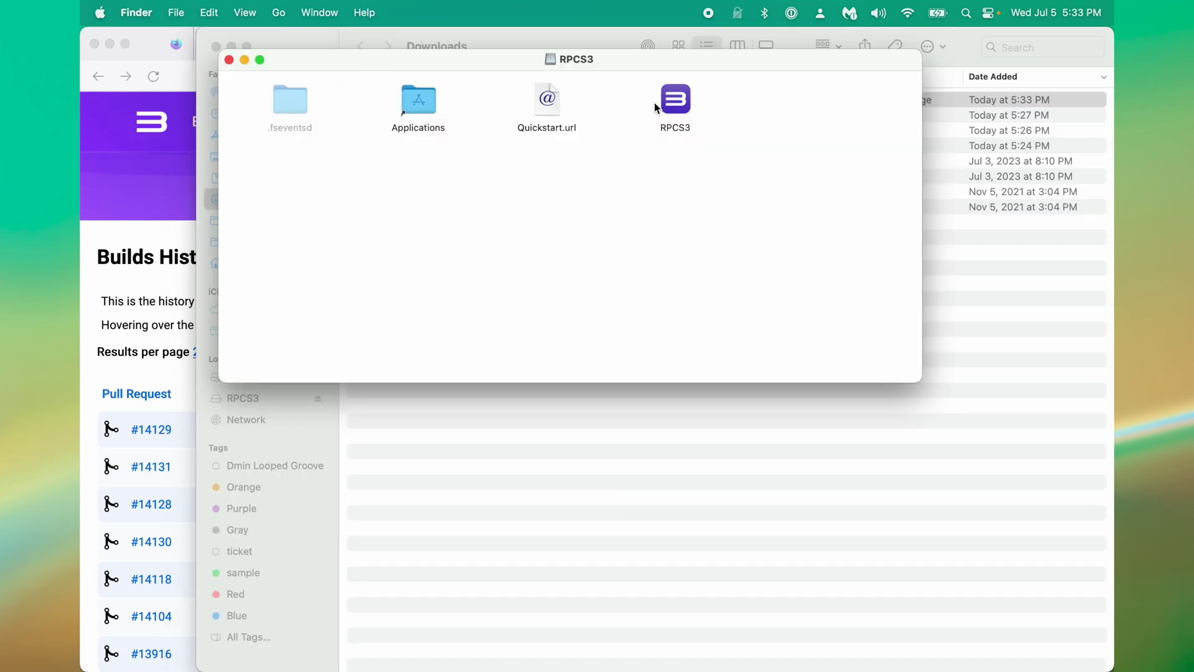
pyautogui.moveTo(675, 100); pyautogui.dragTo(478, 334)
# Get past the unverified-developer block by launching RPCS3 through the right-click Open command
pyautogui.doubleClick(477, 334)
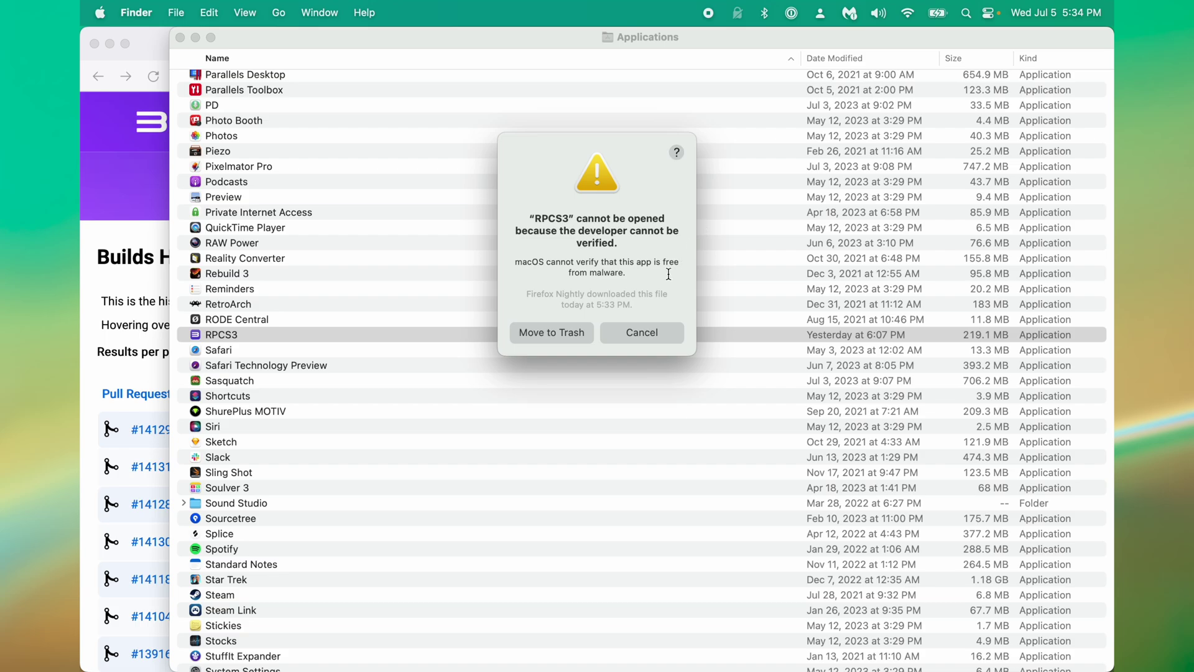
pyautogui.click(644, 333)
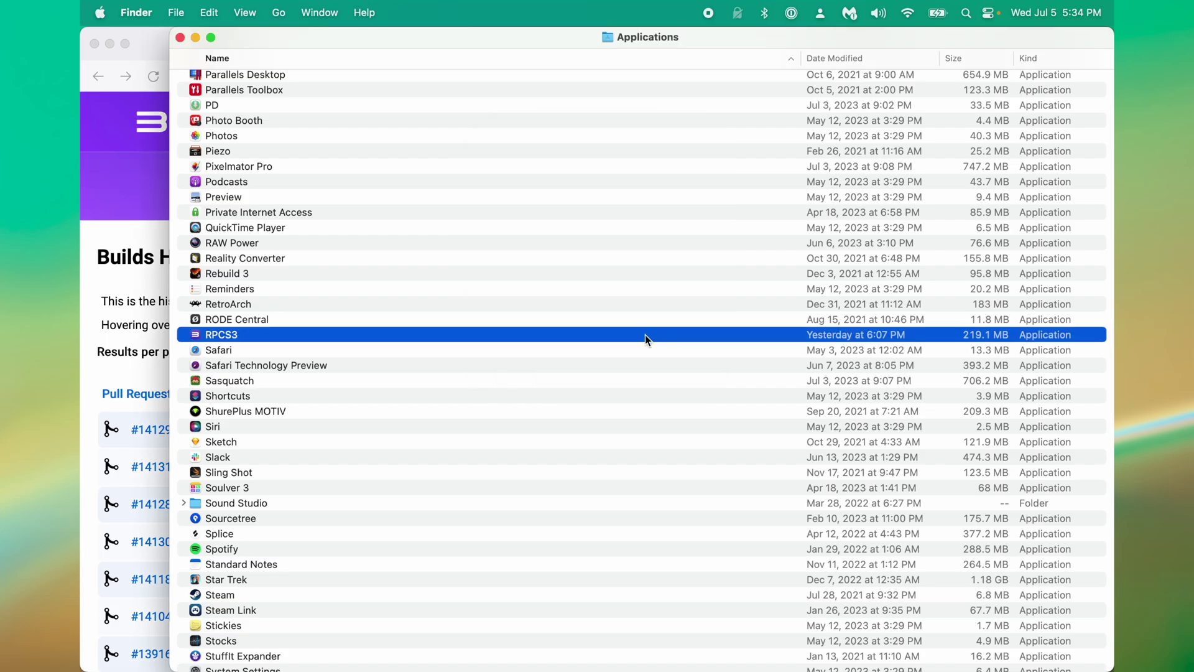
pyautogui.rightClick(591, 335)
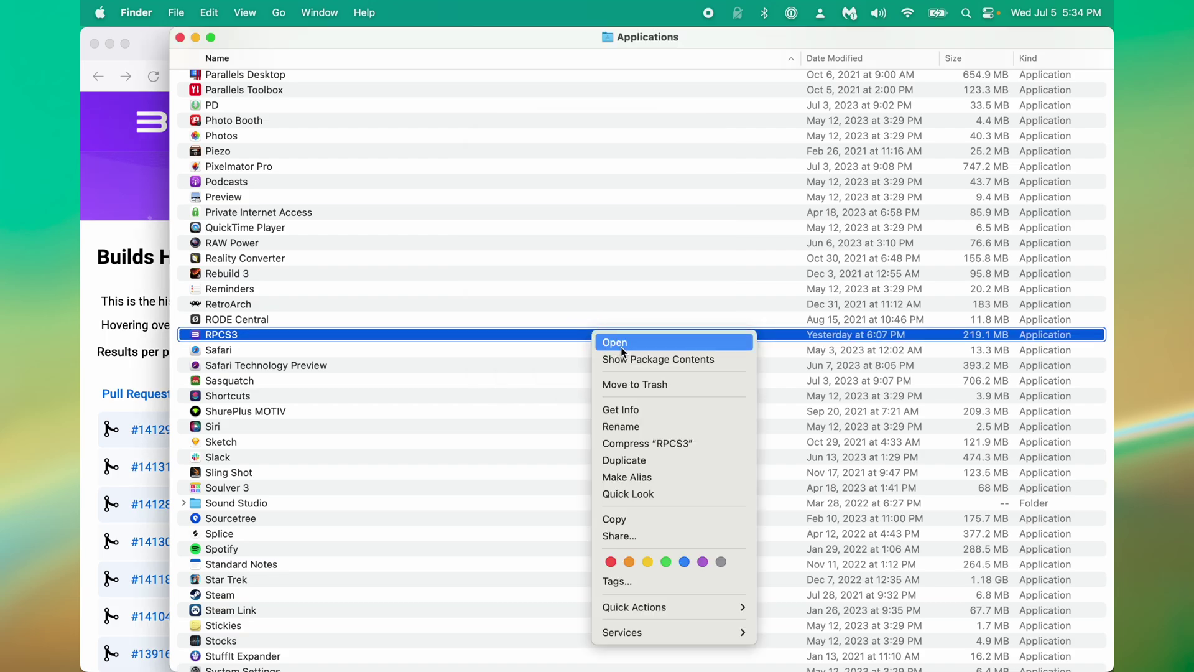
pyautogui.click(620, 344)
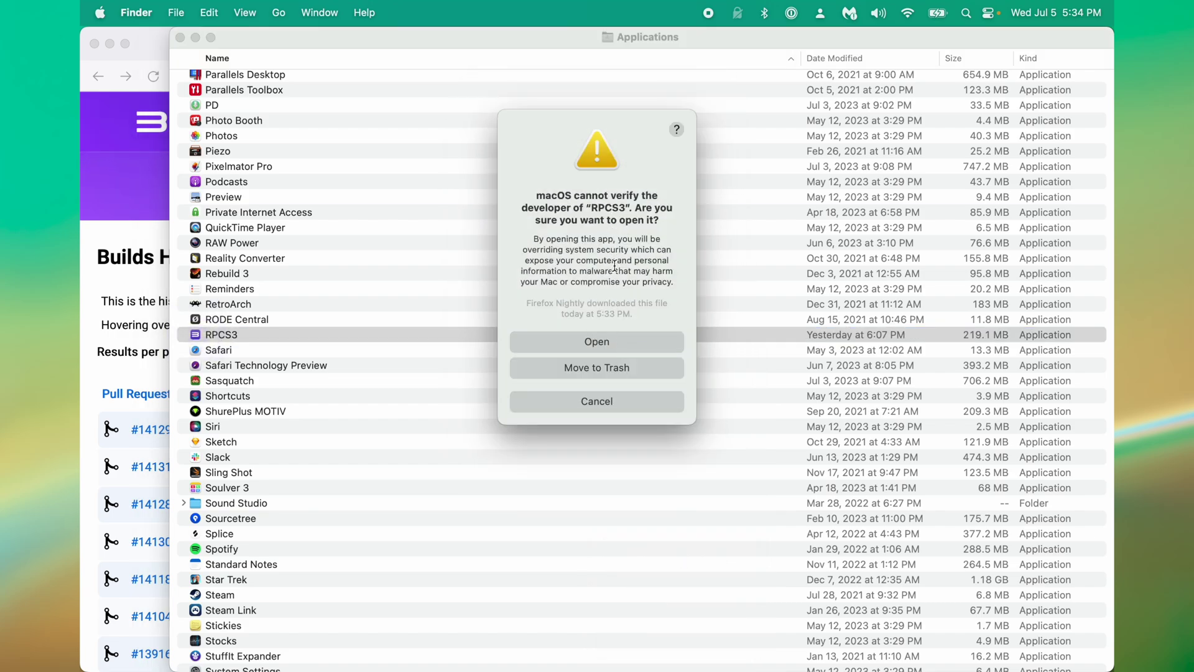
pyautogui.click(605, 342)
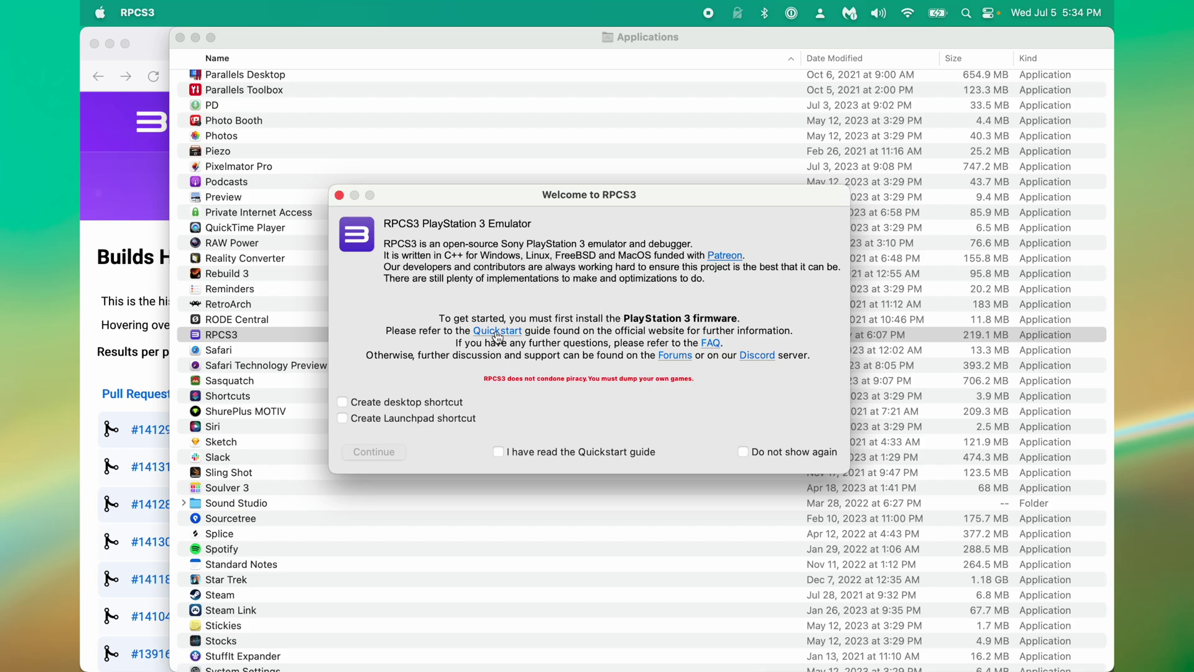
# Read the Quickstart guide's firmware section, then tick 'Do not show again' and continue past the welcome screen
pyautogui.click(505, 333)
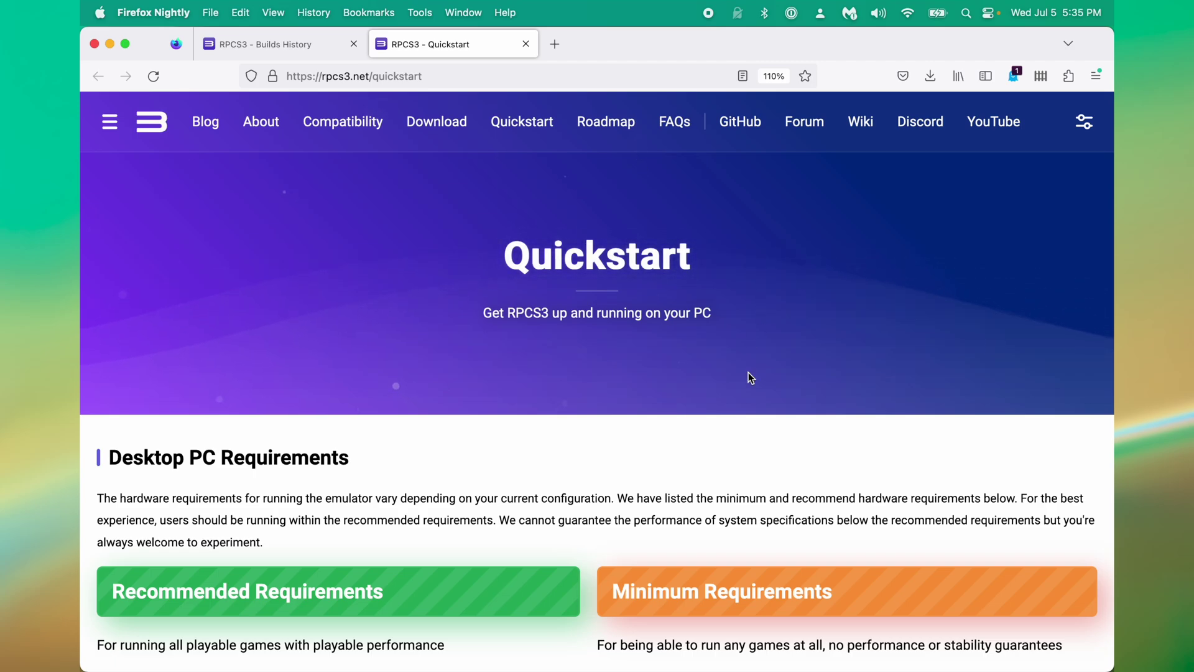
pyautogui.scroll(-20, 748, 376)
pyautogui.scroll(-10, 749, 375)
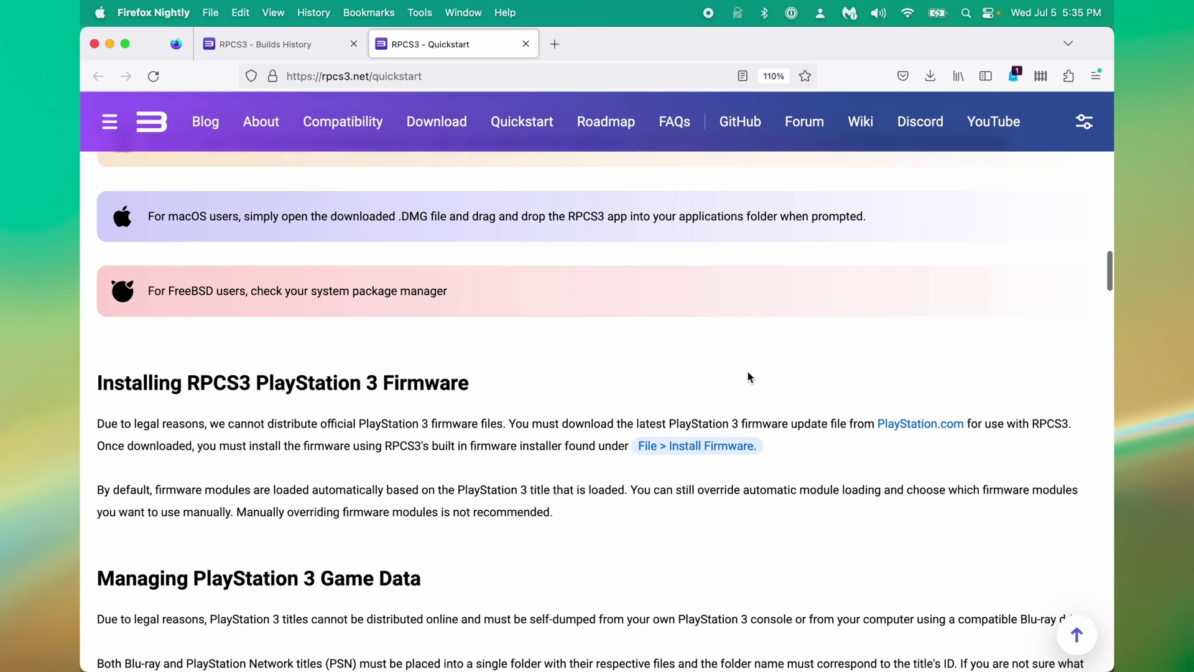
pyautogui.scroll(6, 747, 376)
pyautogui.scroll(-6, 326, 367)
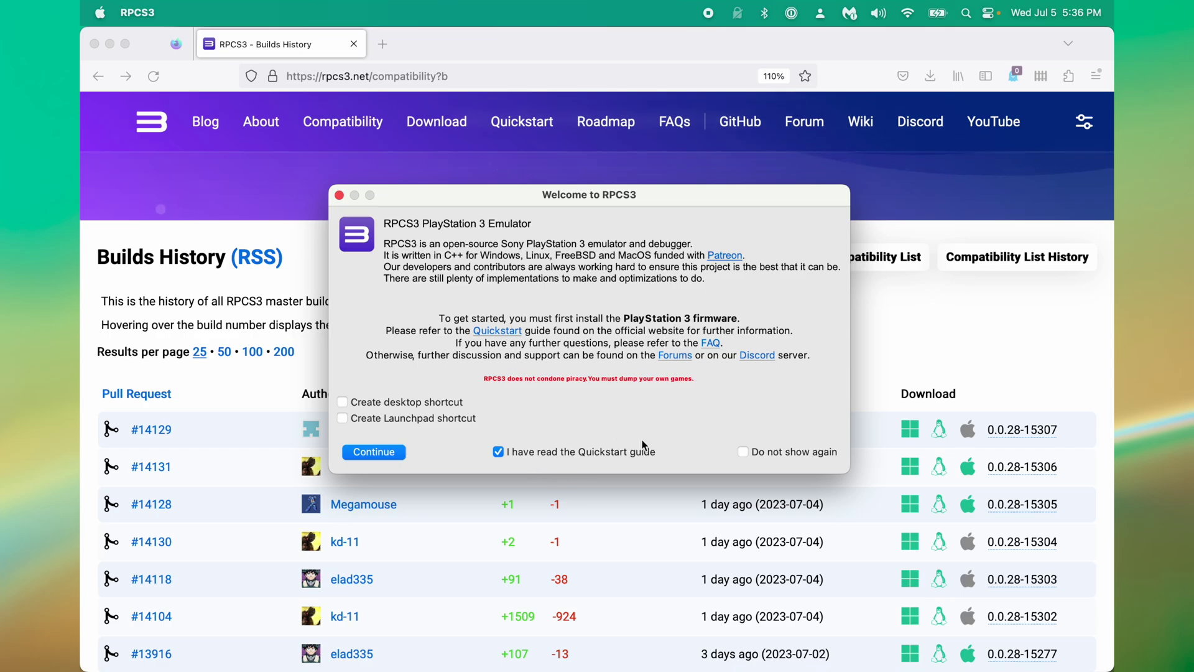
pyautogui.click(774, 454)
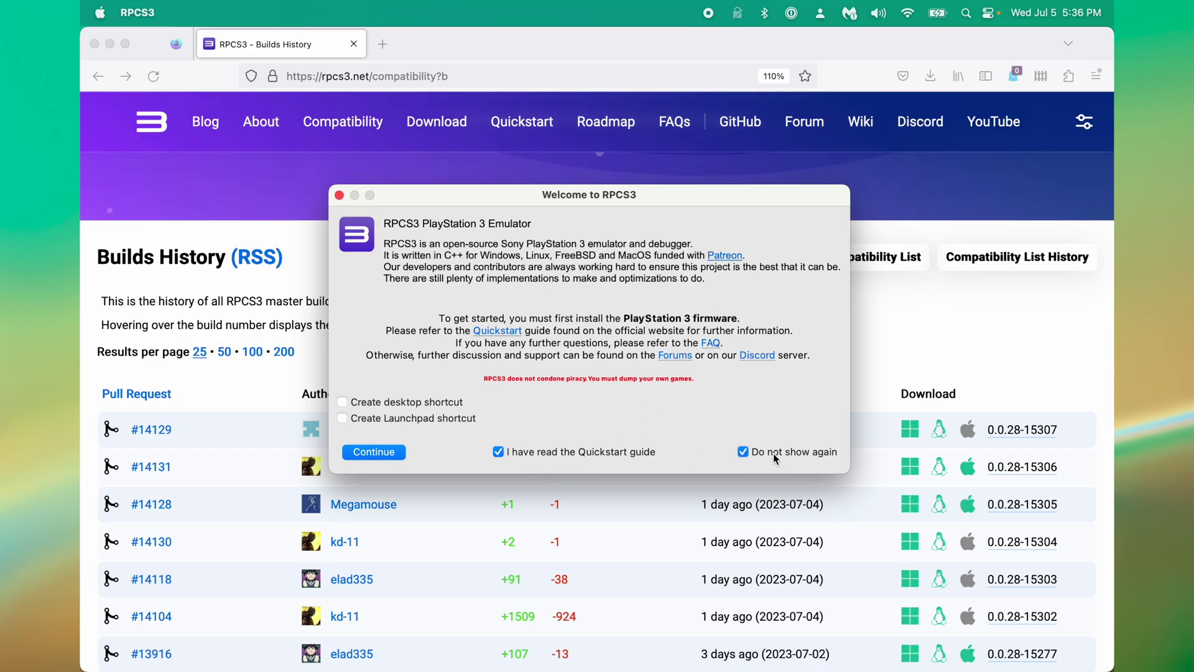
pyautogui.click(373, 452)
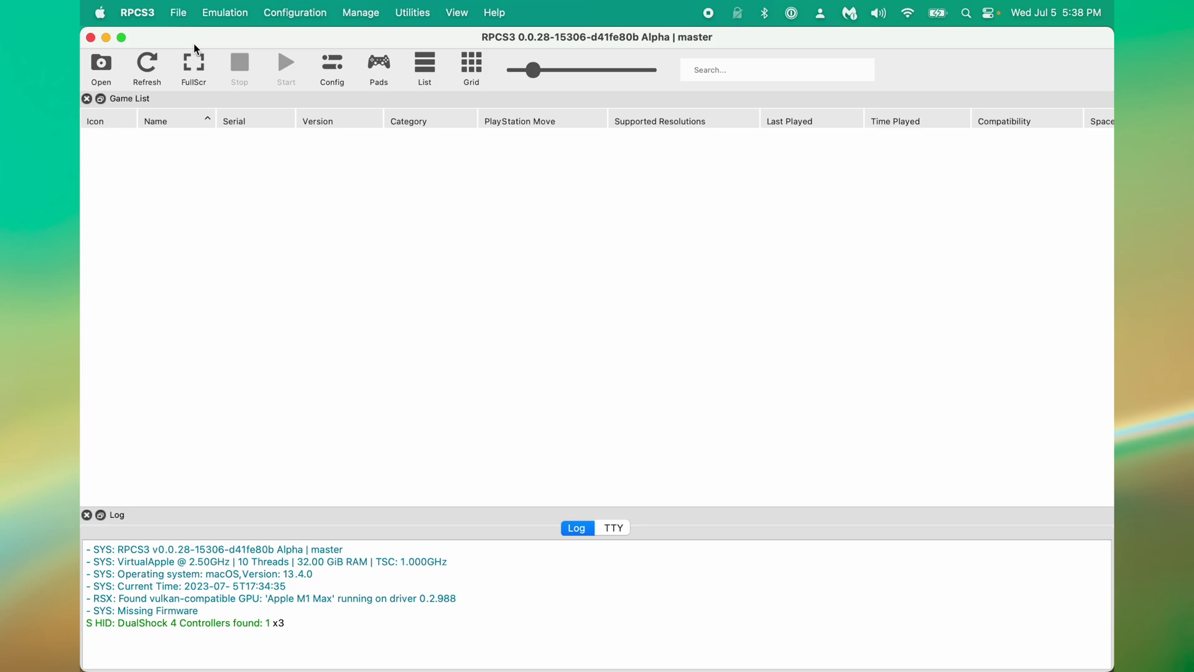
# Find Install Firmware in RPCS3's File menu, then switch to Firefox Nightly
pyautogui.click(180, 19)
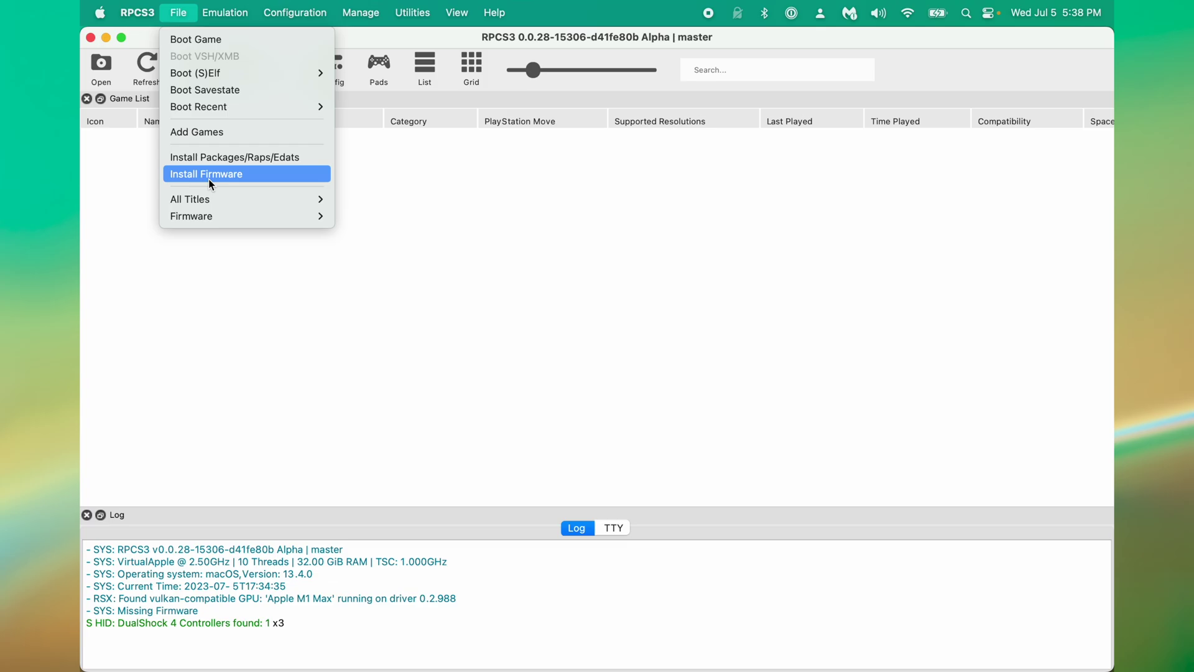
pyautogui.click(590, 241)
pyautogui.press('super+Tab')
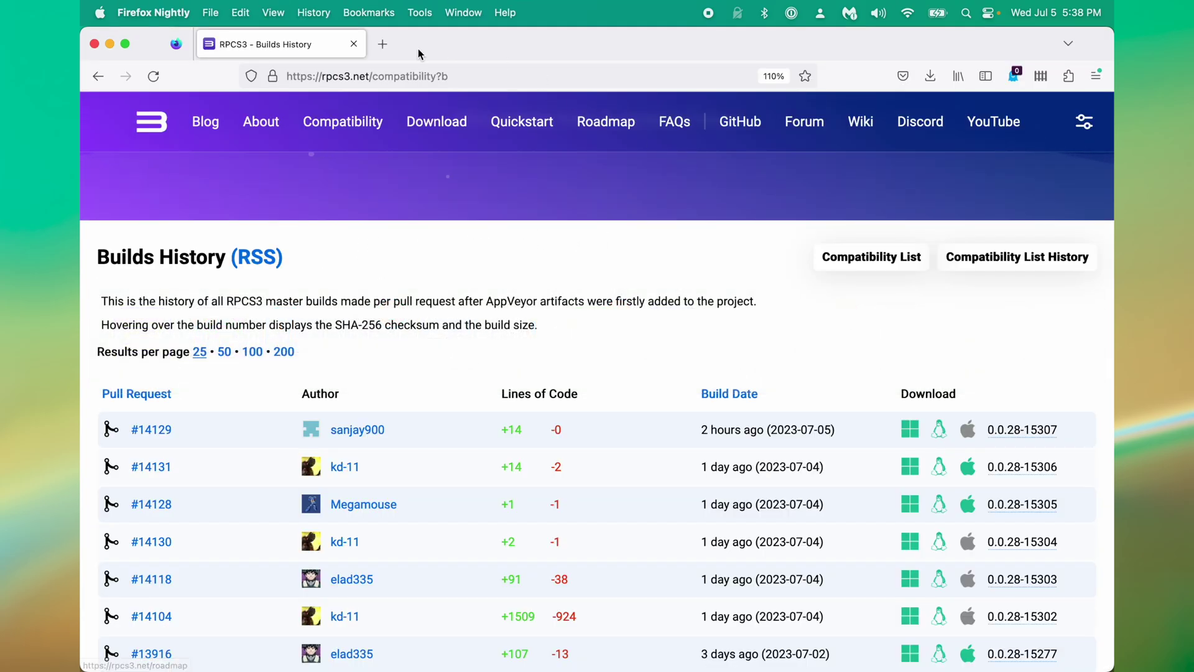
# Search 'techspot ps3 firmware' in a new tab and download PS3UPDAT490.PUP from TechSpot's Firmware 4.90 page
pyautogui.press('super+t')
pyautogui.write('techspot')
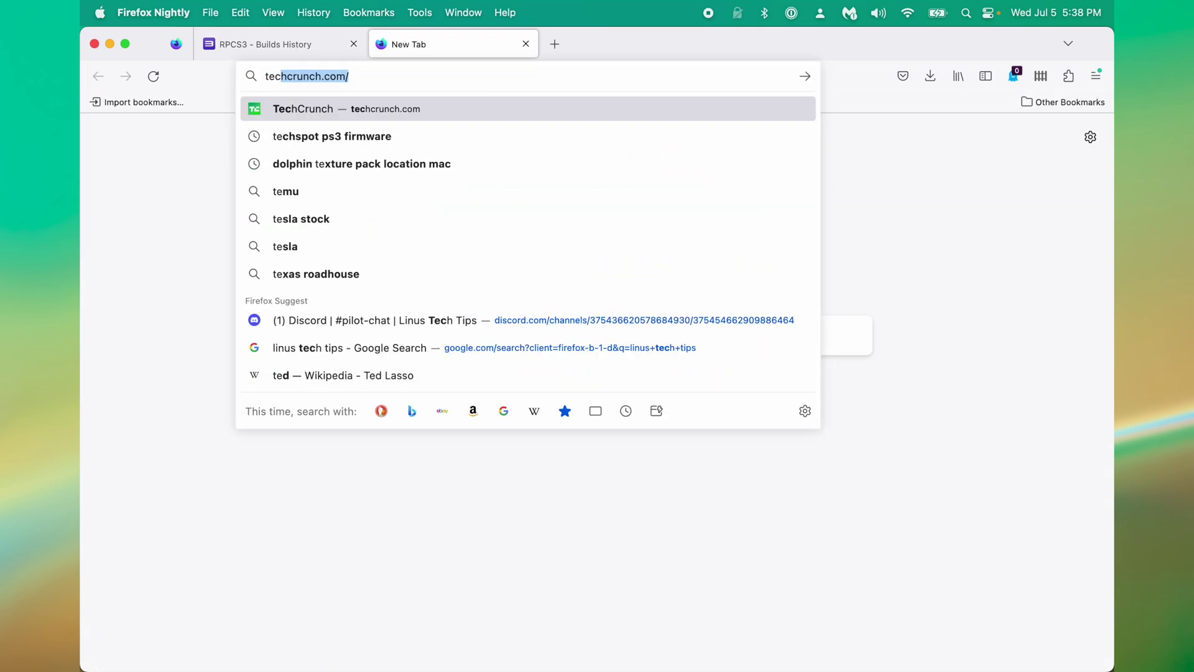
pyautogui.press('Down')
pyautogui.press('Return')
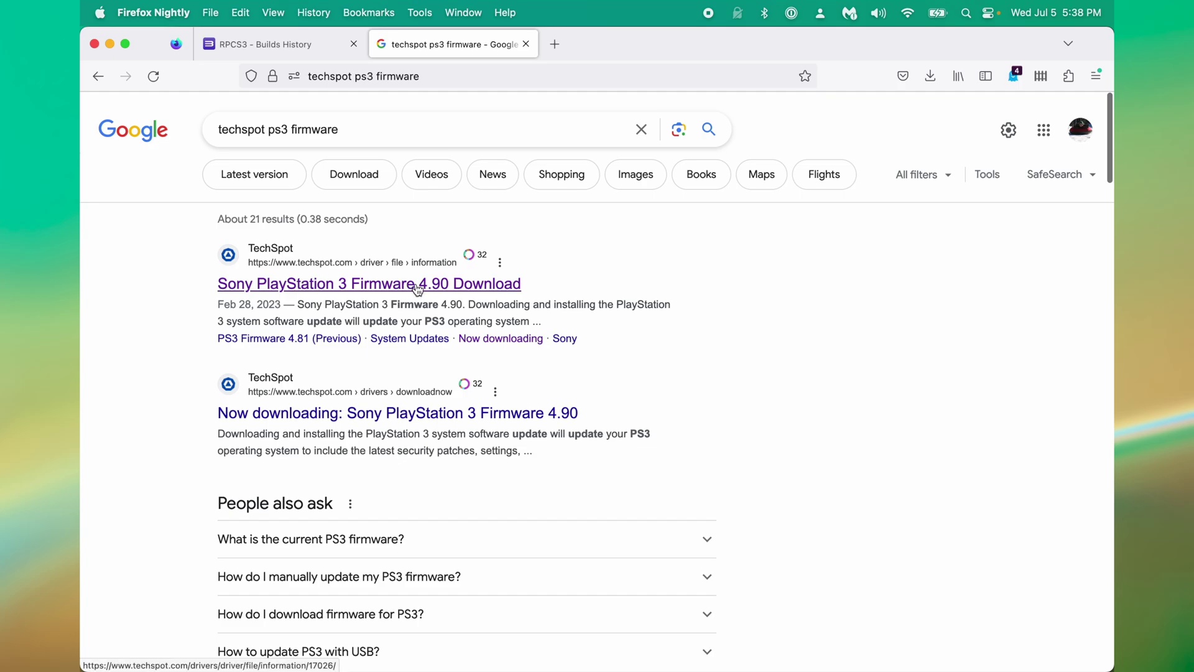
pyautogui.click(418, 289)
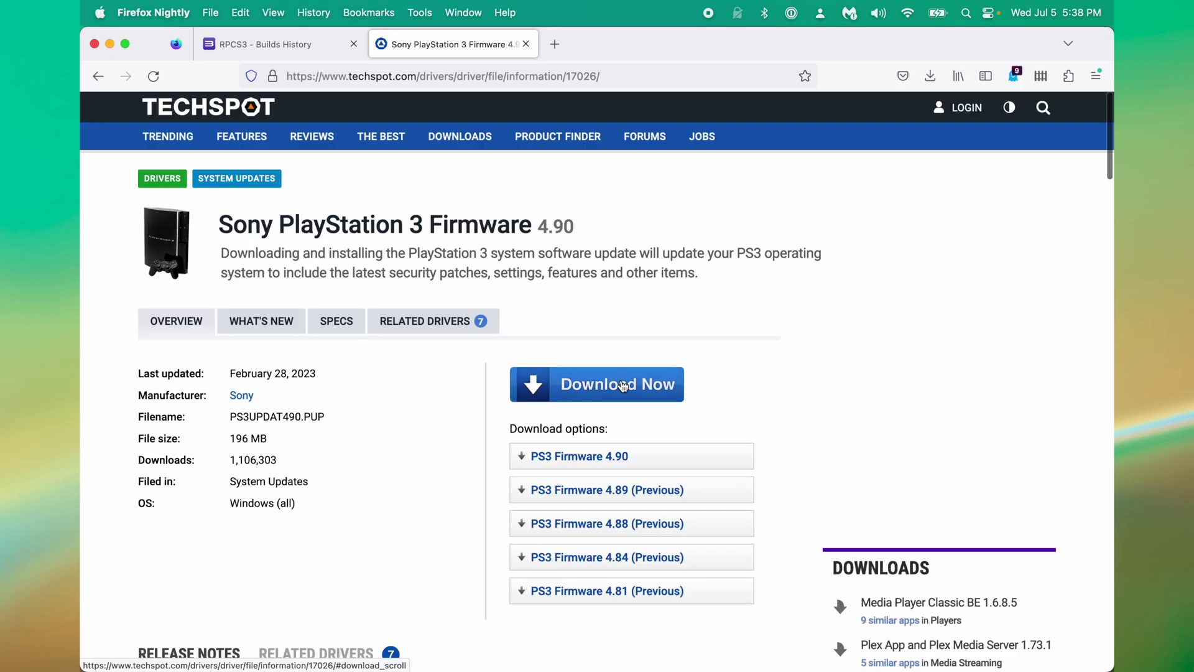
pyautogui.scroll(-1, 623, 386)
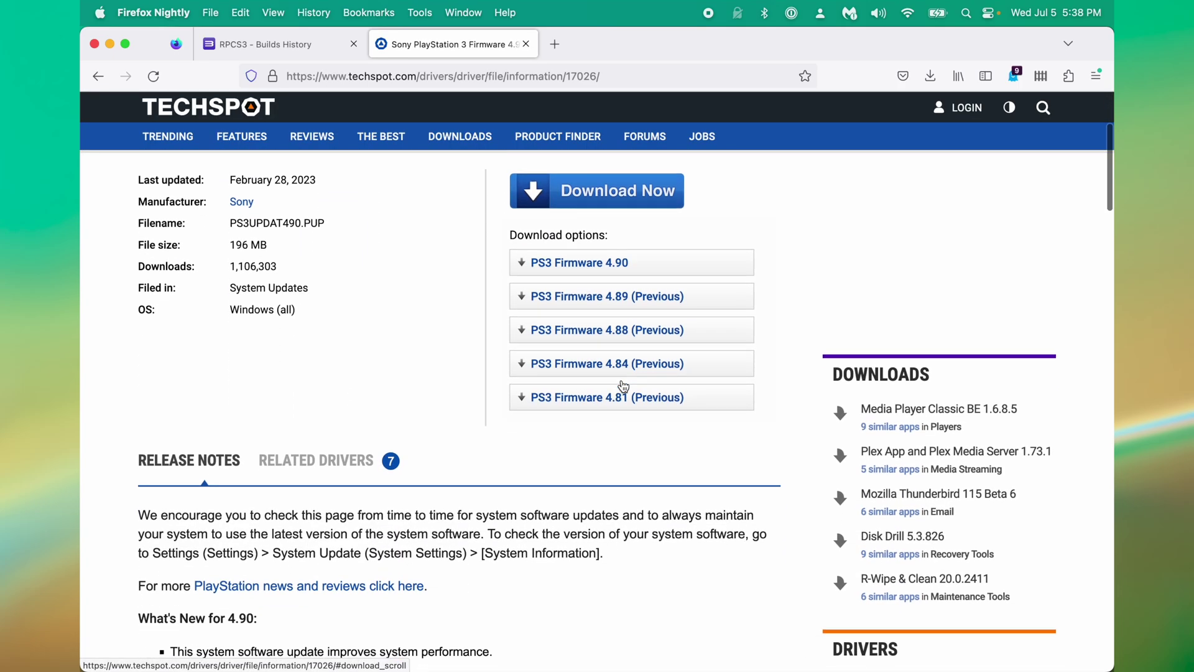
pyautogui.click(616, 262)
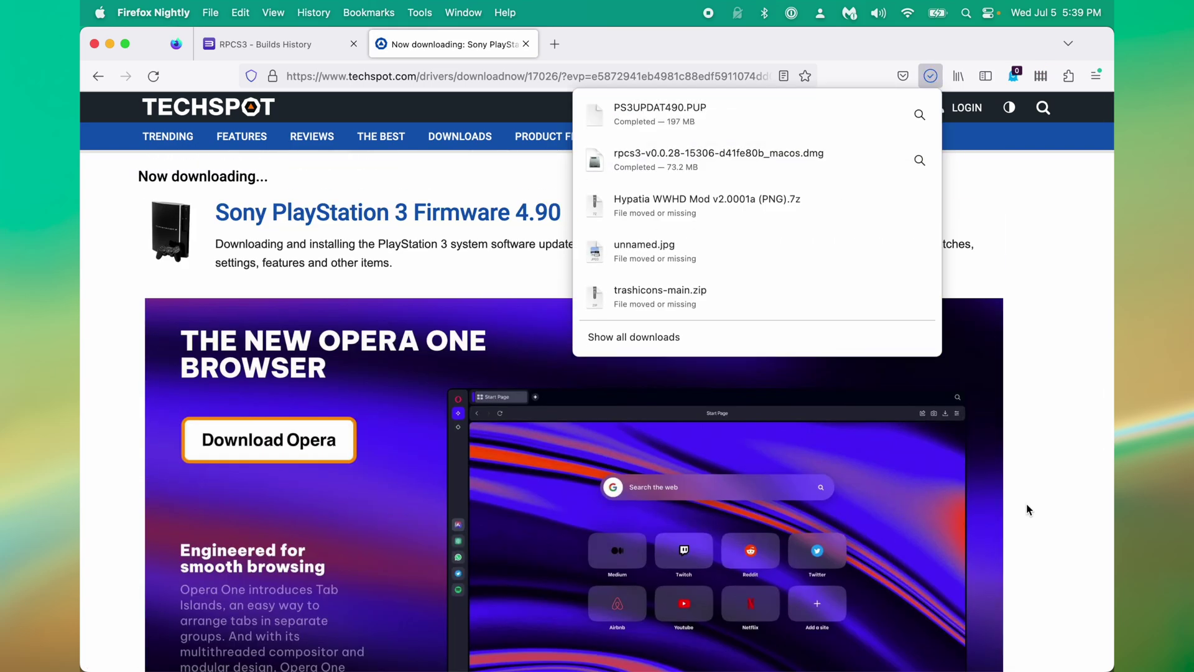
# Install PS3UPDAT490.PUP from Downloads using File > Install Firmware with the All pup files filter
pyautogui.press('super+Tab')
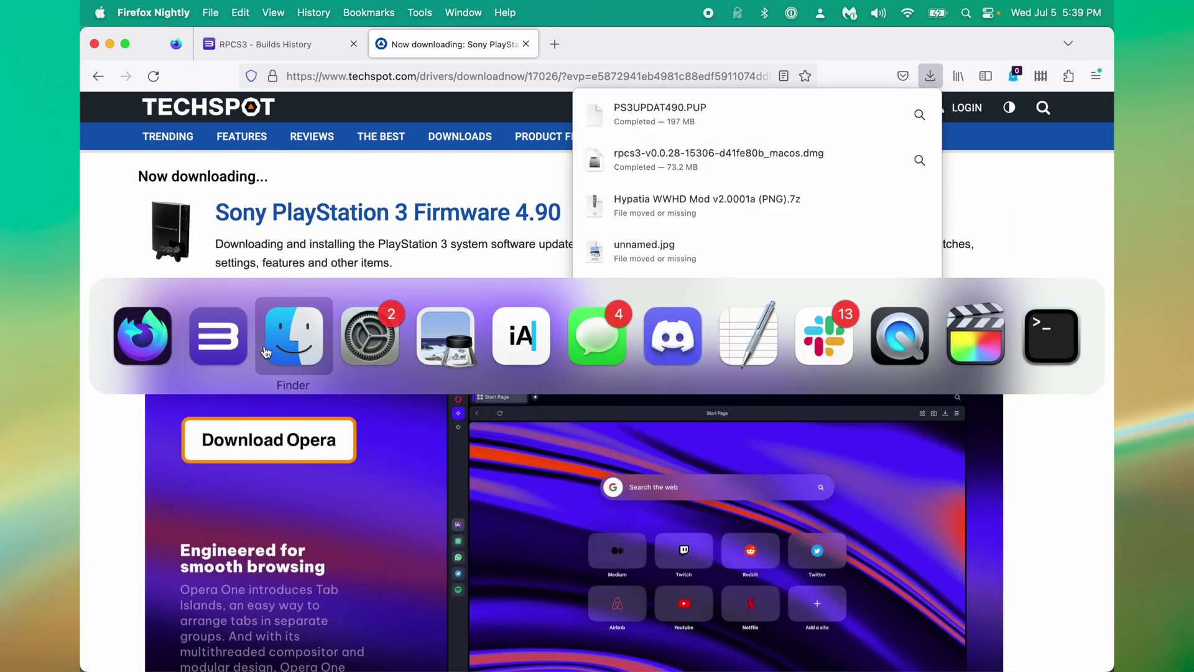
pyautogui.click(217, 344)
pyautogui.click(179, 12)
pyautogui.click(208, 175)
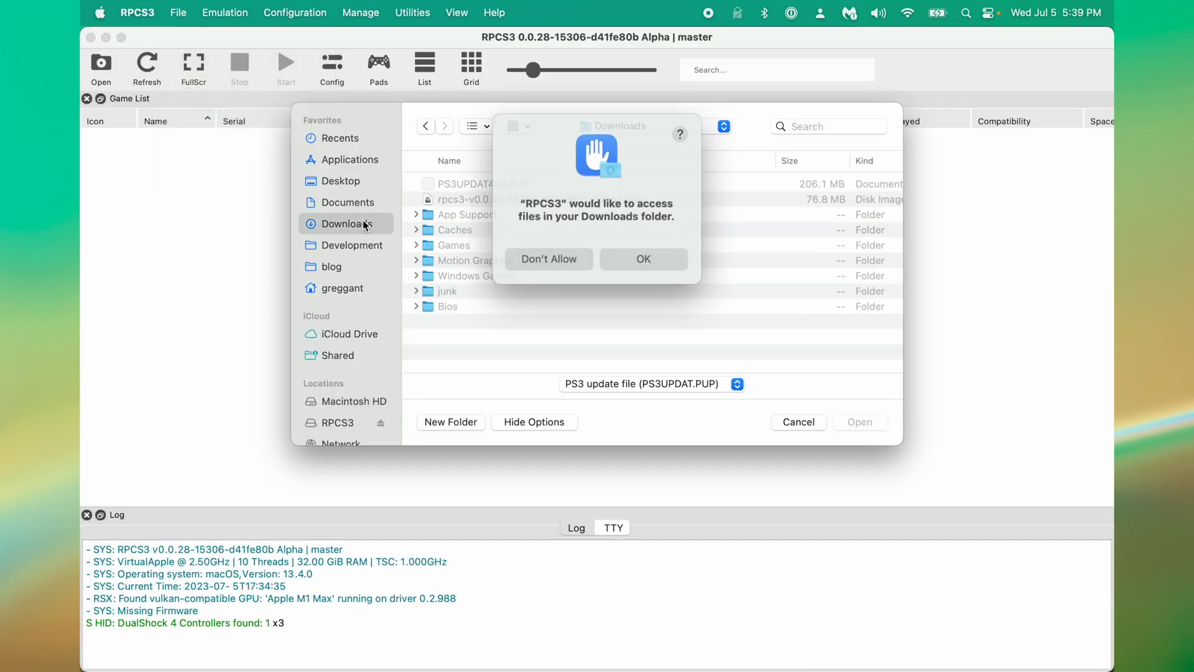
pyautogui.click(681, 255)
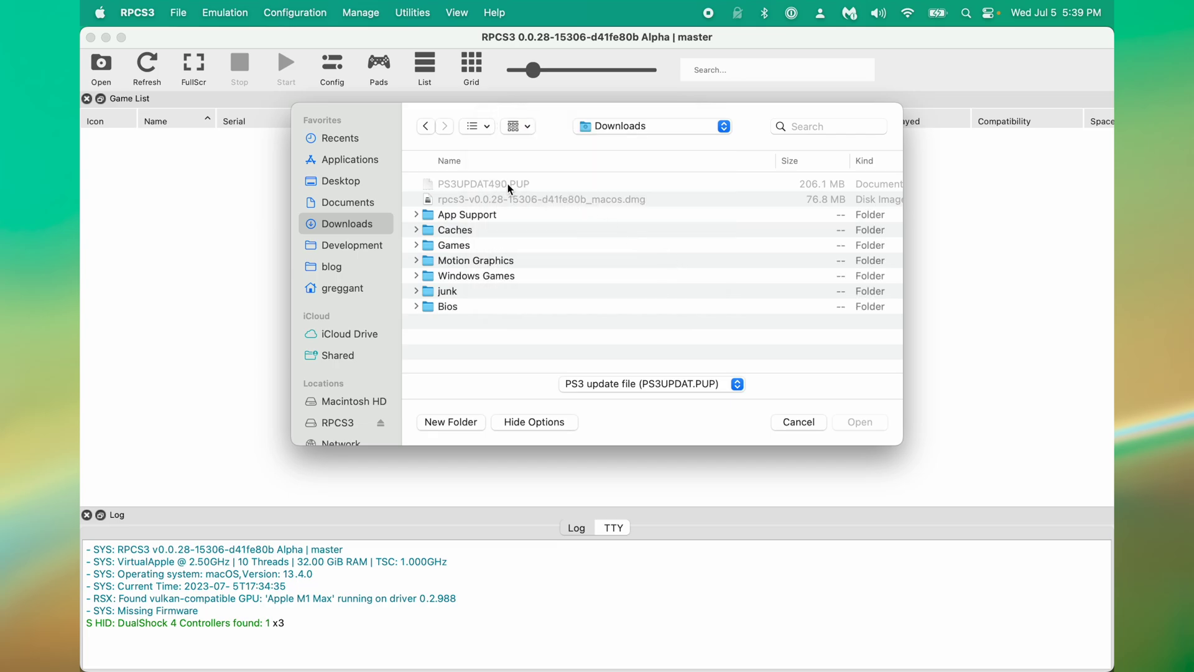
pyautogui.click(687, 386)
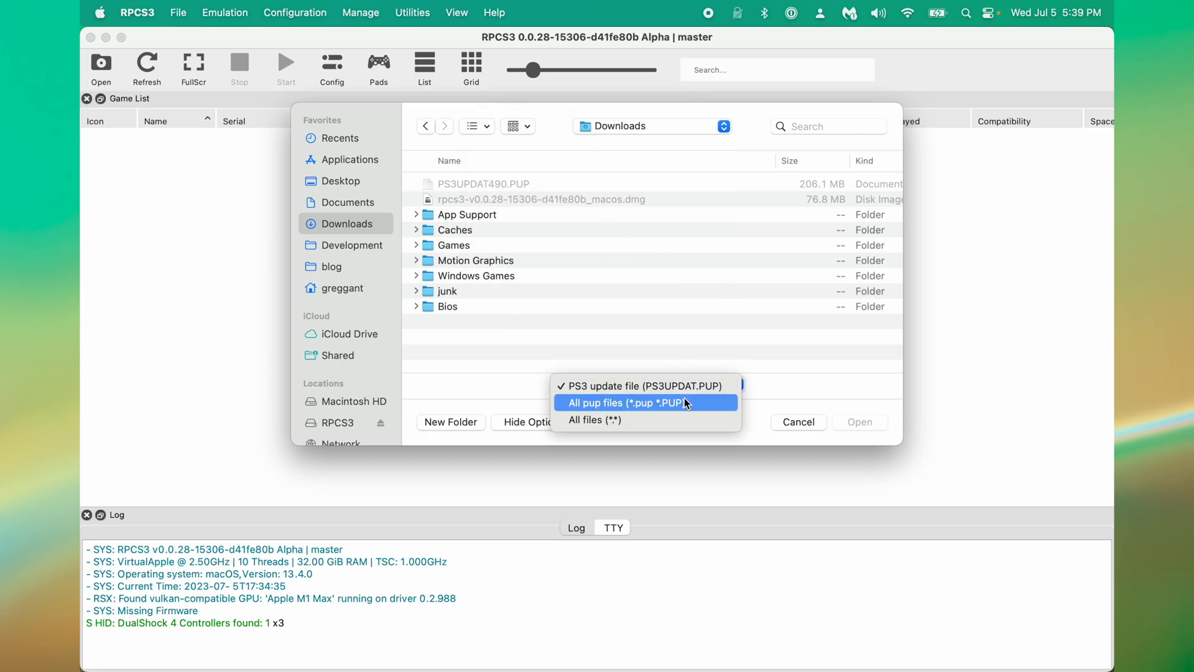
pyautogui.click(647, 402)
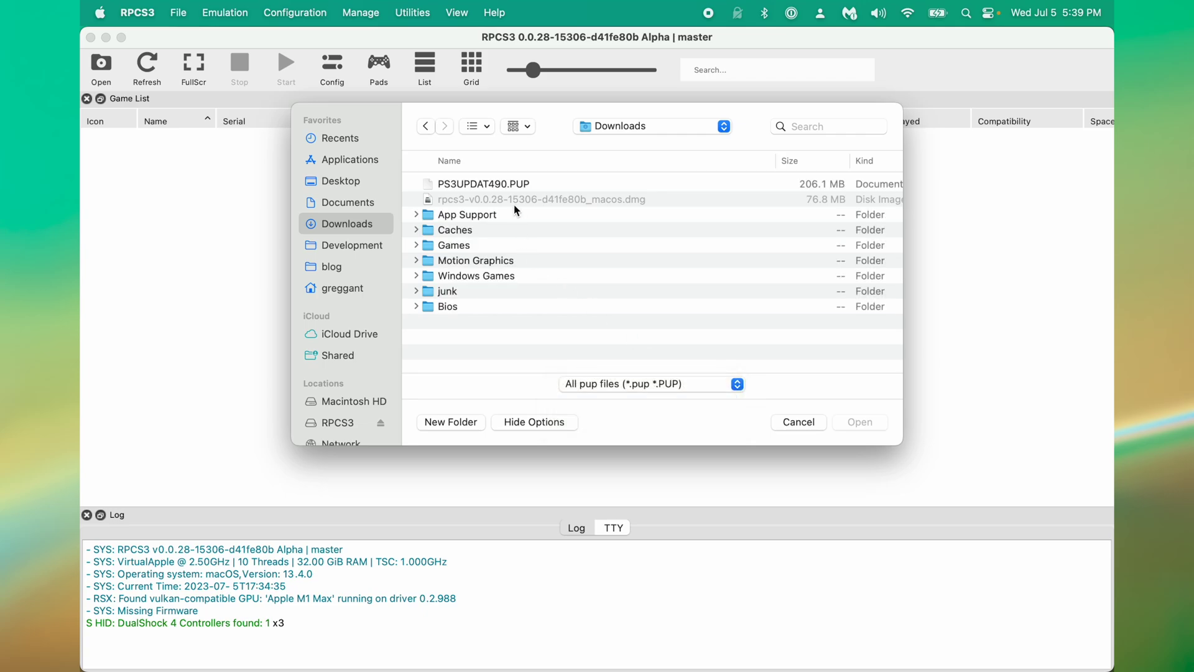
pyautogui.click(498, 183)
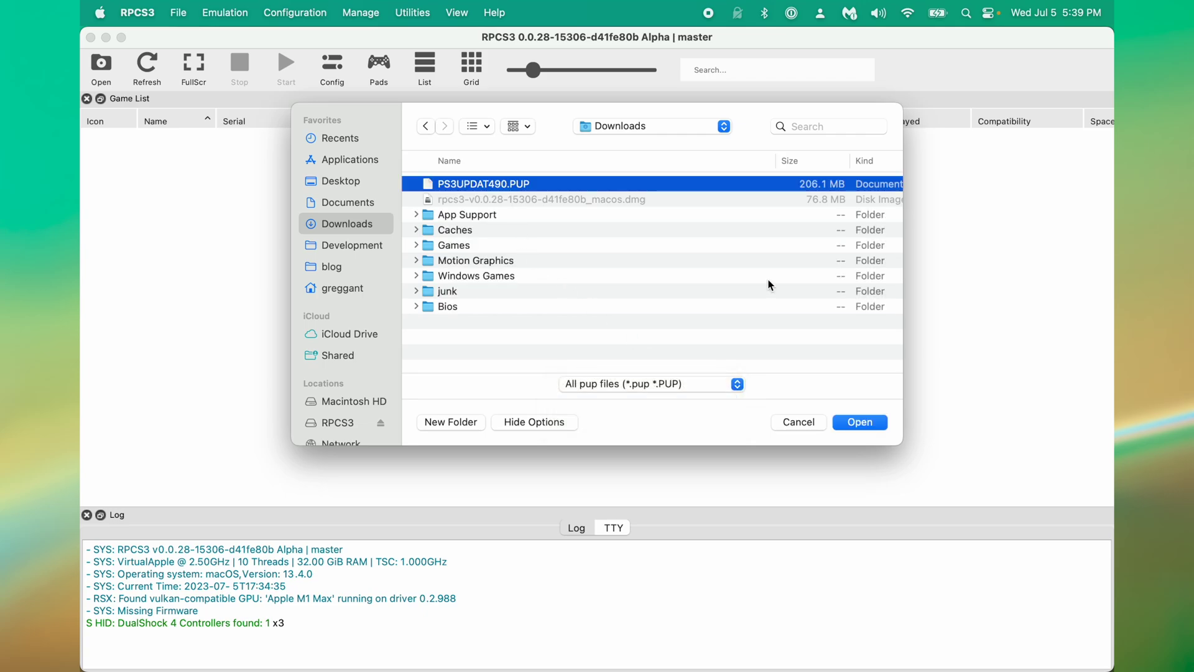
pyautogui.click(861, 423)
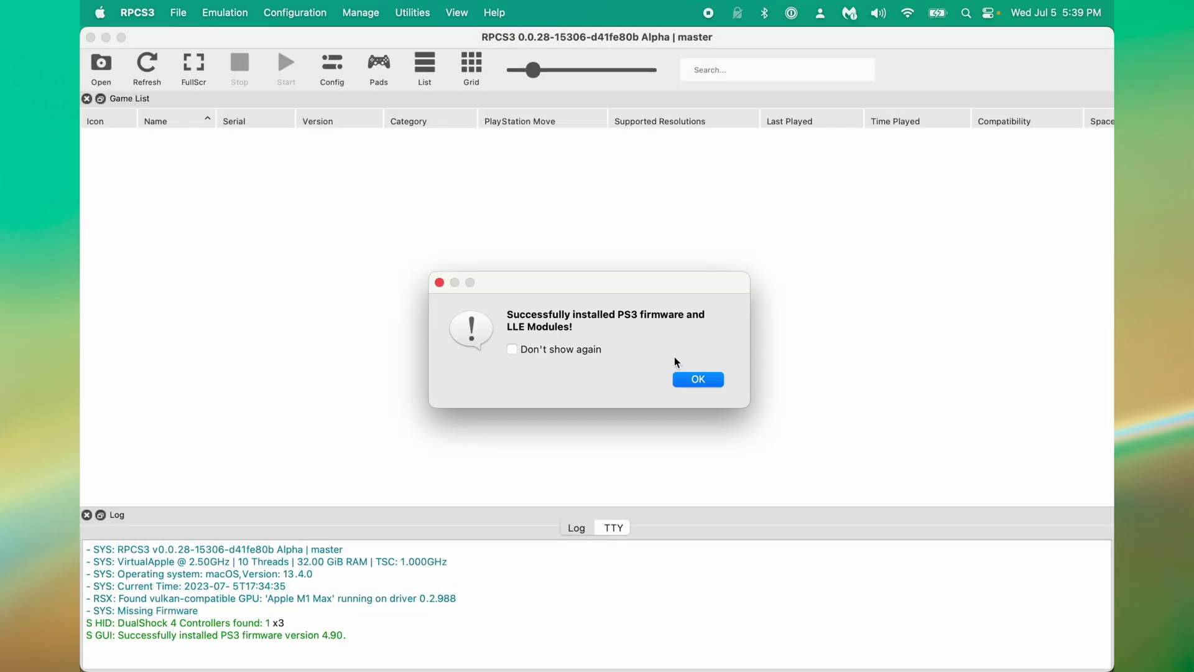
# Dismiss the firmware-installed confirmation so the game list shows LittleBigPlanet, Mirror's Edge and Ridge Racer7
pyautogui.click(707, 381)
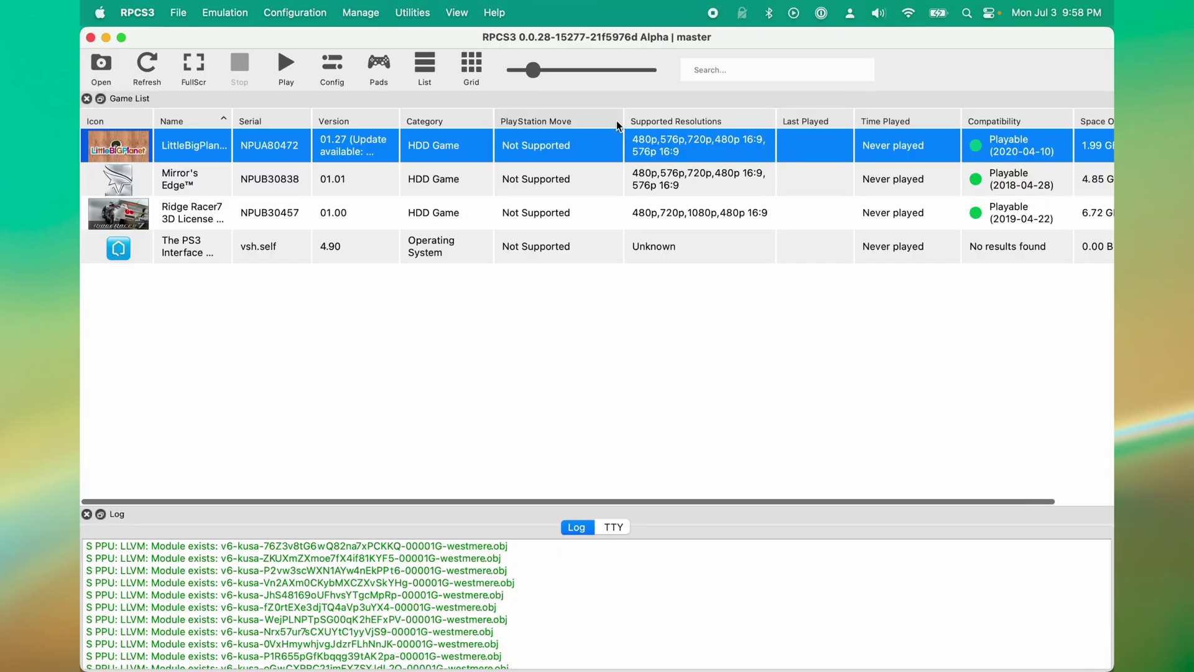
# Narrow the PlayStation Move column and launch LittleBigPlanet to compile its PPU modules
pyautogui.moveTo(624, 117); pyautogui.dragTo(542, 116)
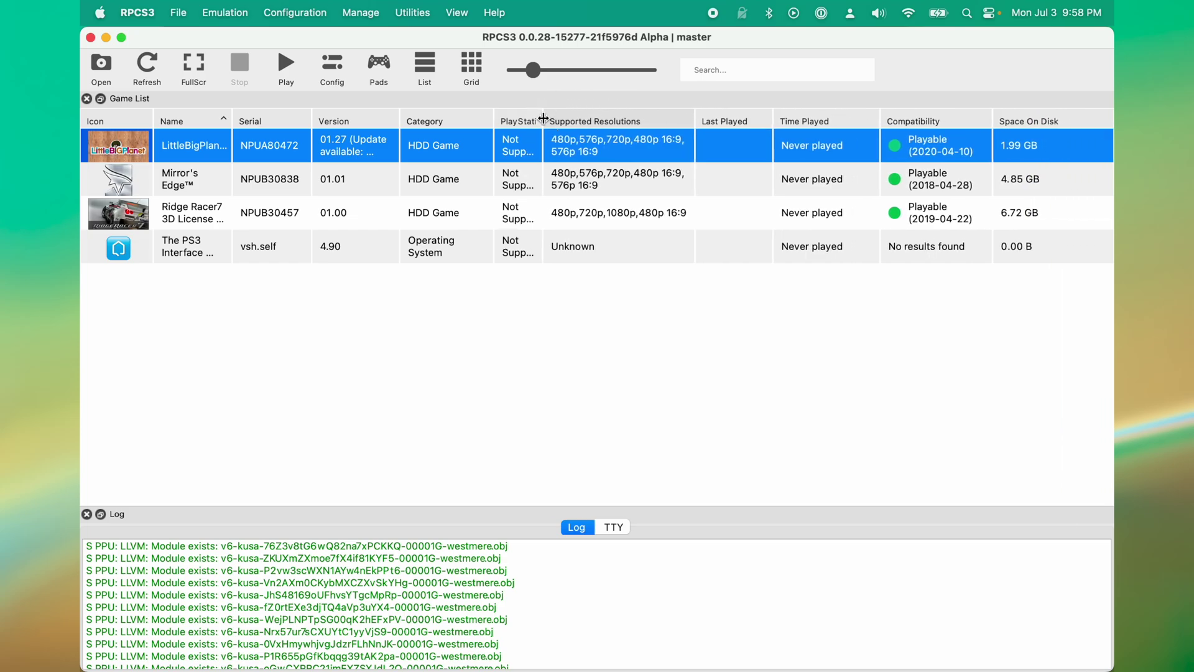
pyautogui.click(292, 63)
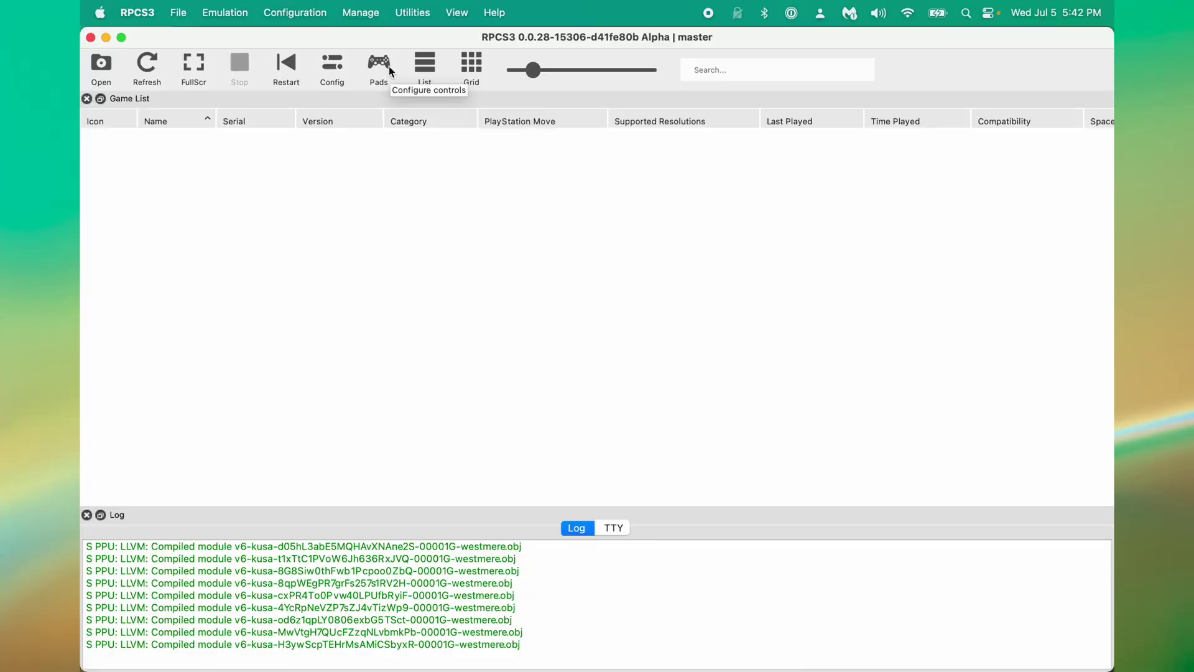
# Switch Player 1's input handler to DualShock 4 in the pad settings
pyautogui.click(389, 66)
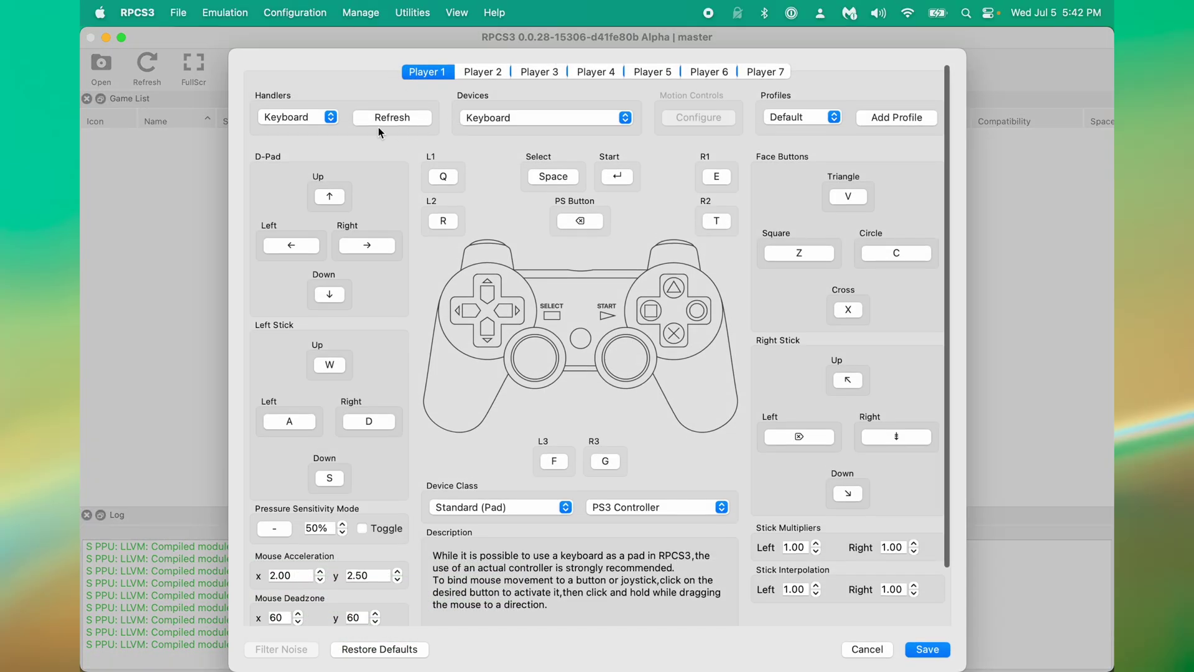
pyautogui.click(329, 119)
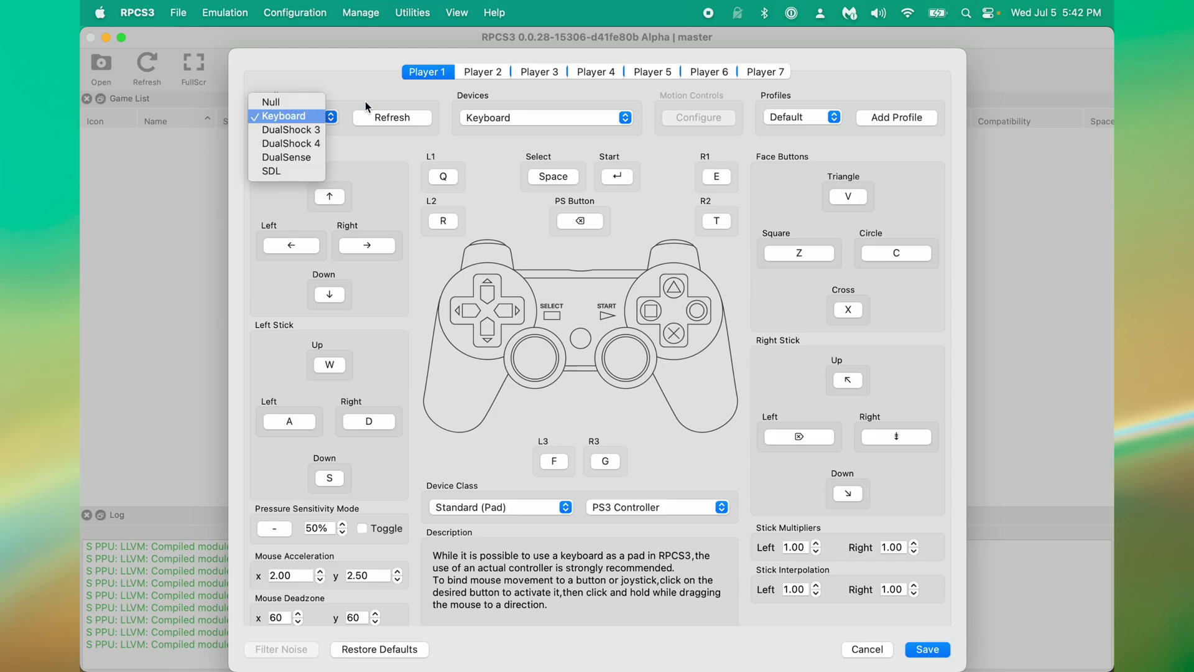
pyautogui.click(366, 104)
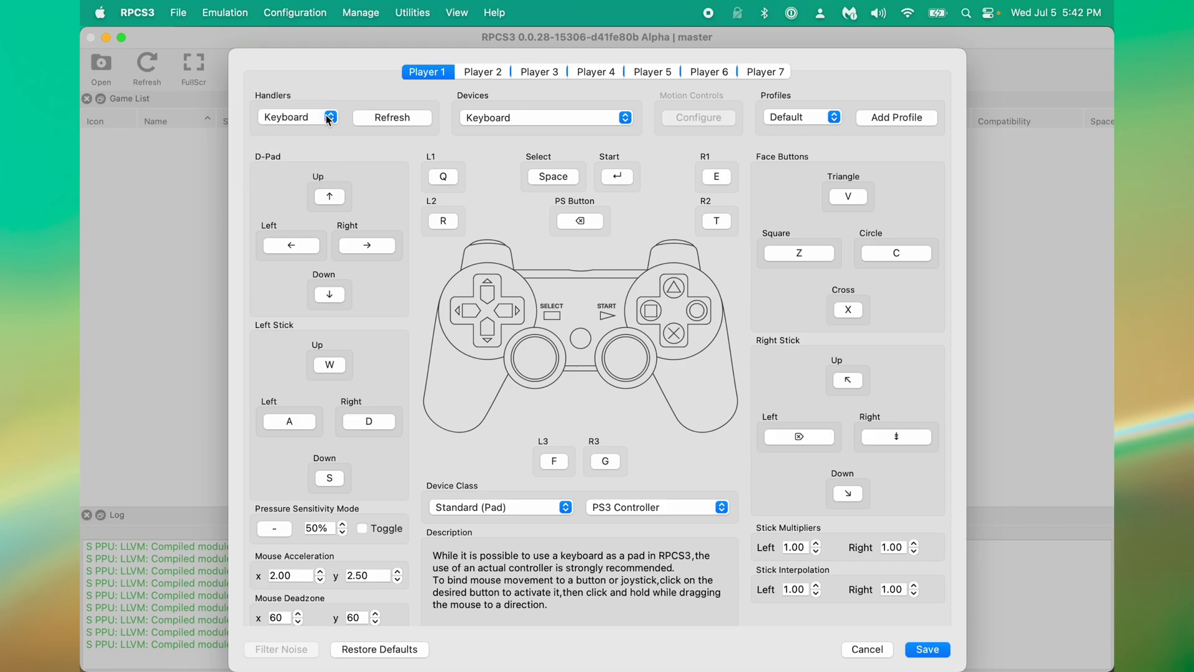
pyautogui.click(329, 118)
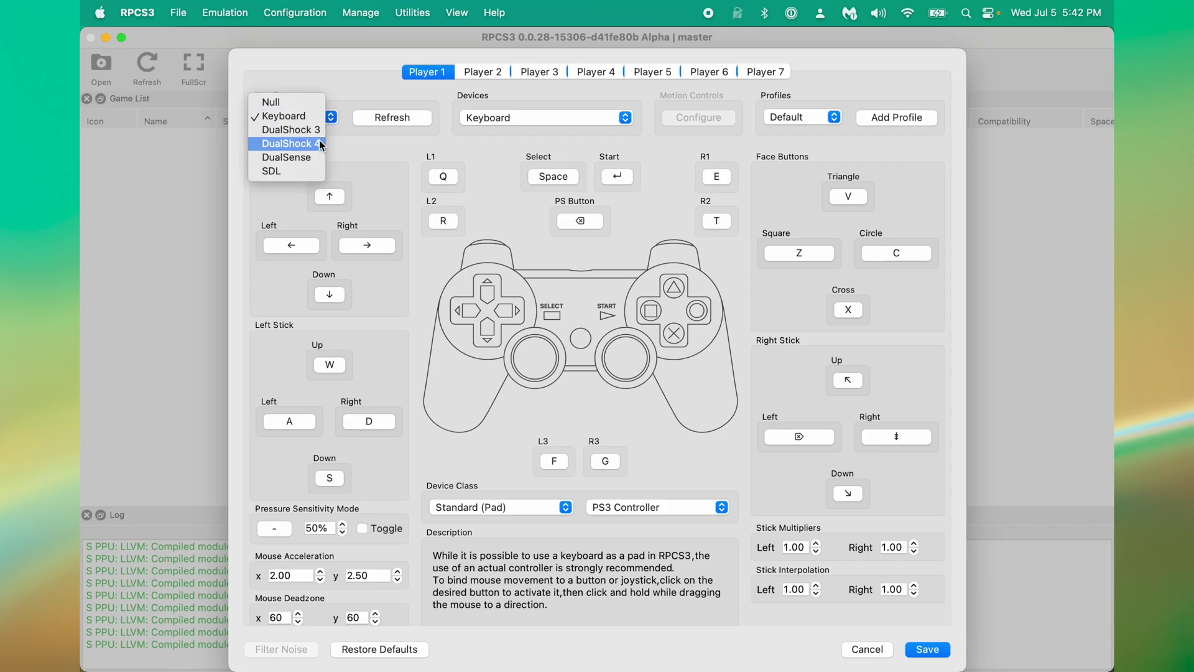
pyautogui.click(315, 144)
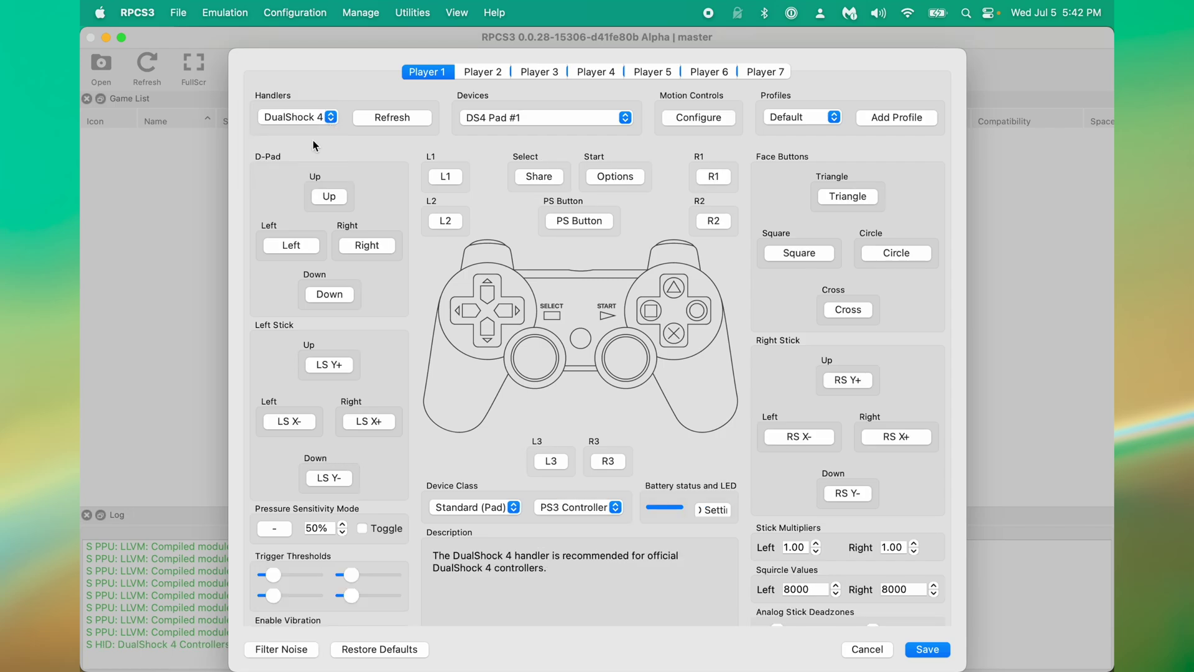
pyautogui.scroll(-5, 664, 251)
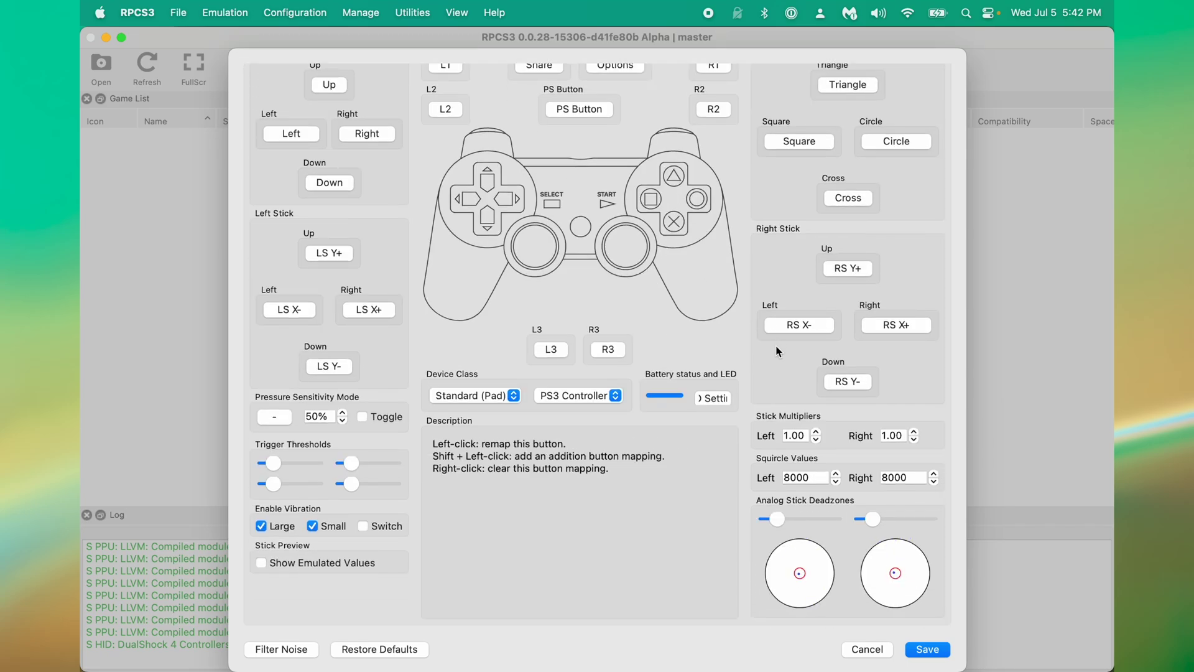
pyautogui.moveTo(833, 579)
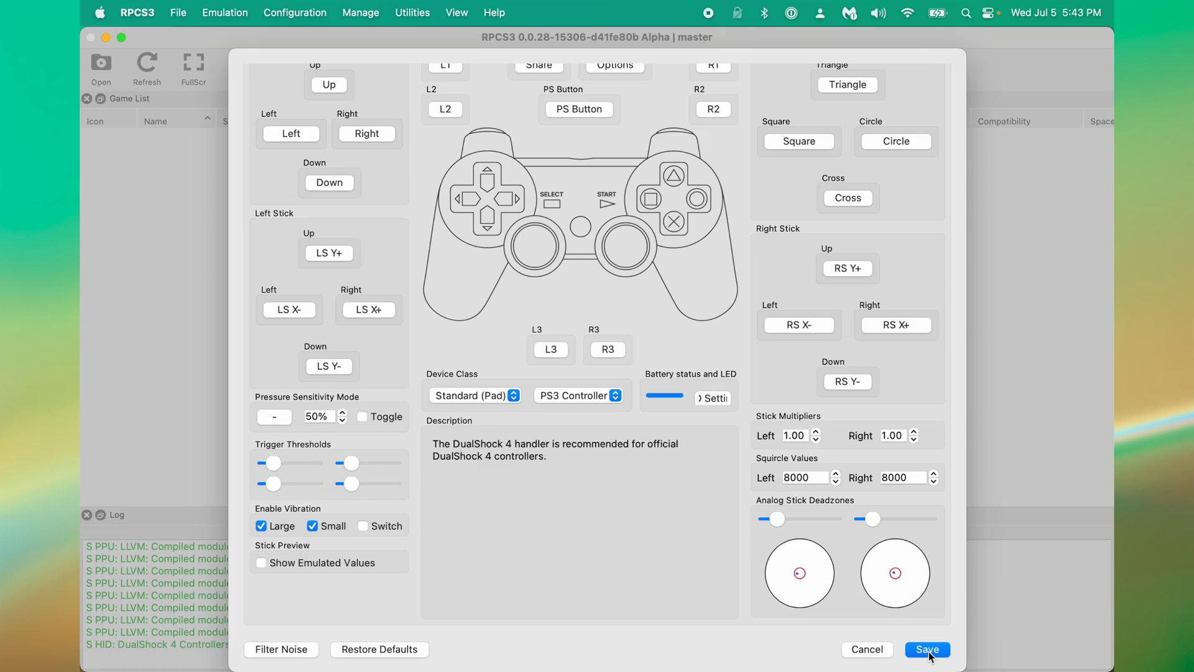
# Raise Player 1's right stick multiplier to 2.00 and keep DS4 Pad #1 as its device
pyautogui.click(913, 431)
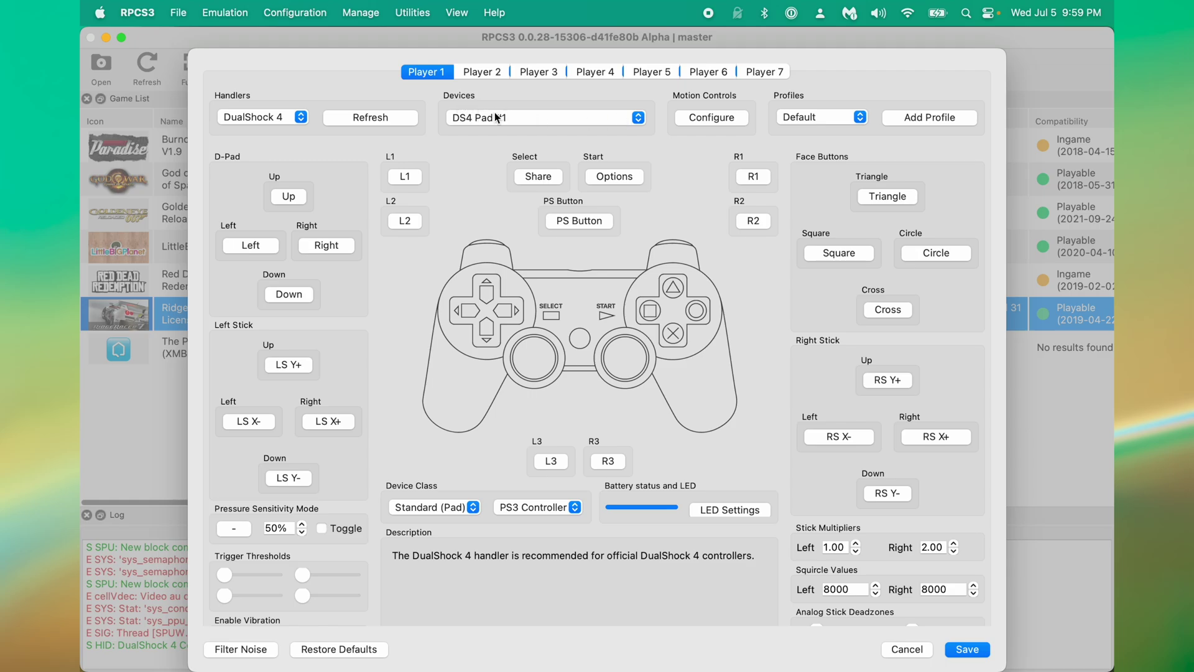
pyautogui.click(529, 117)
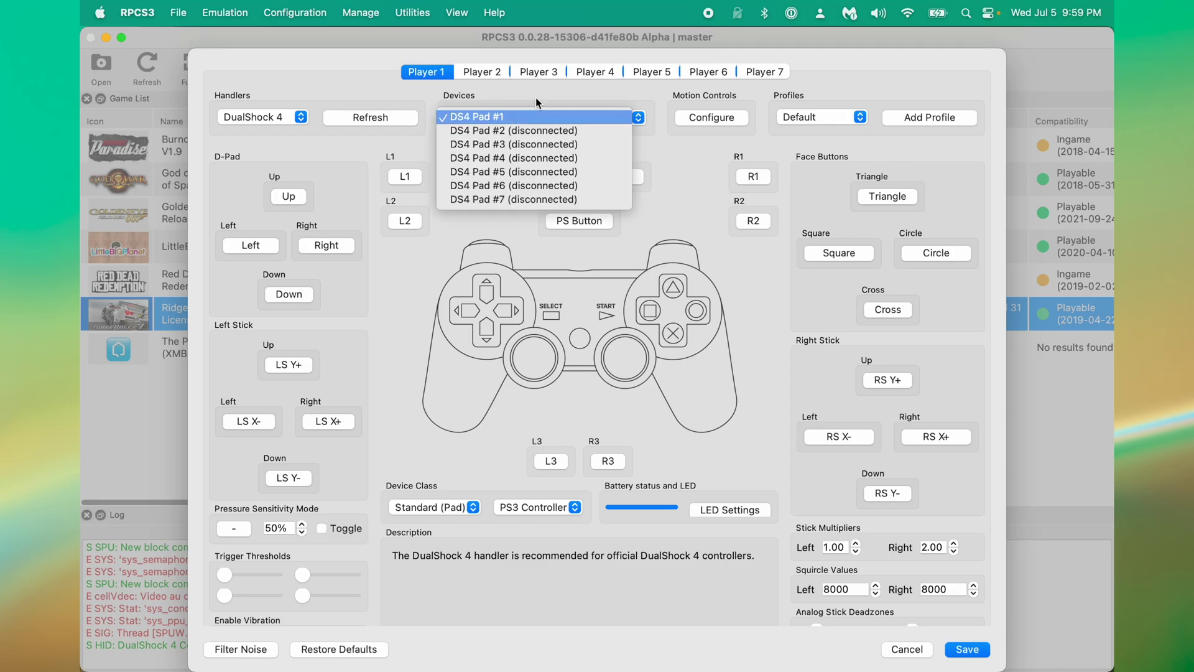
pyautogui.click(554, 94)
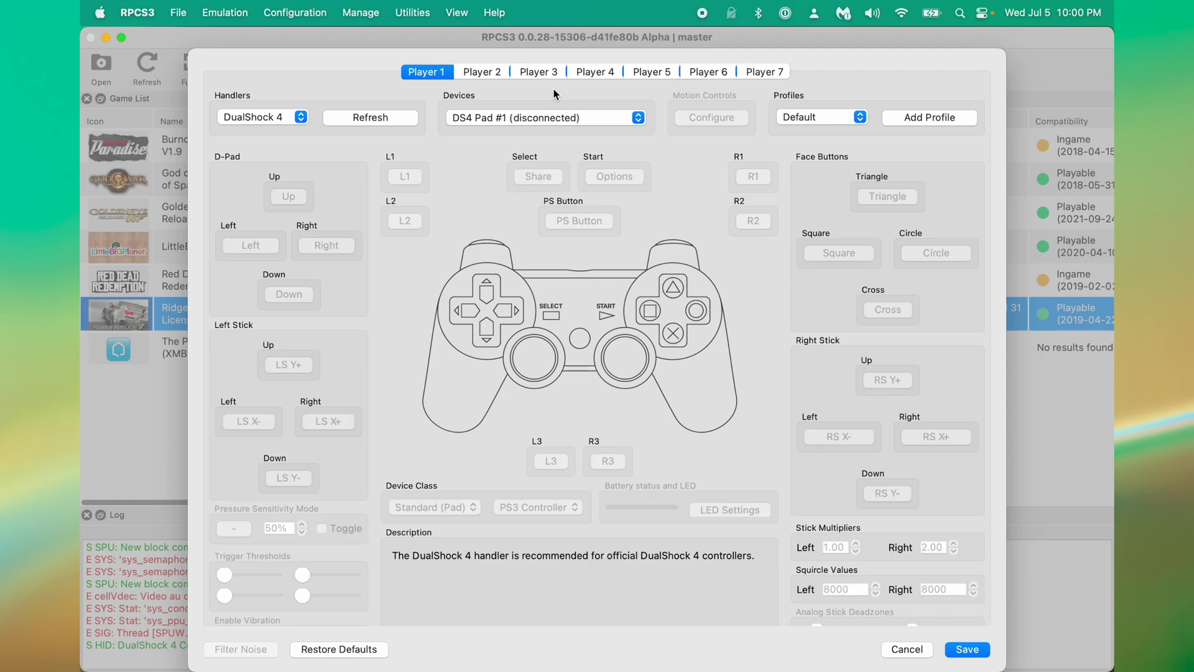
pyautogui.click(394, 120)
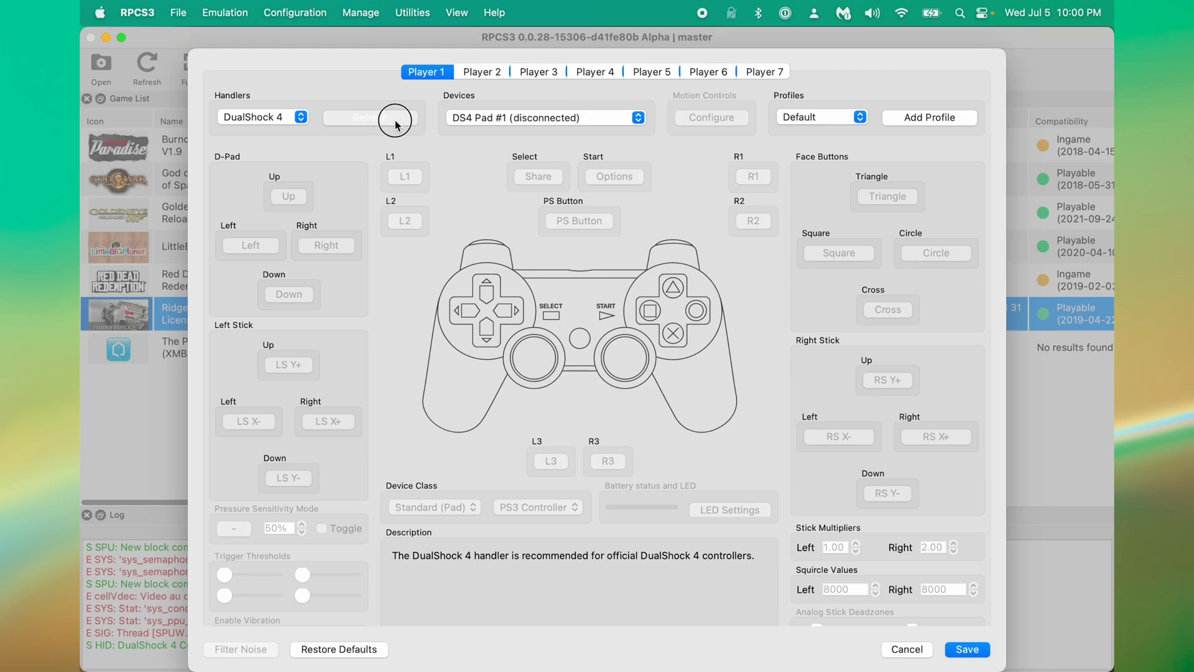
pyautogui.click(611, 125)
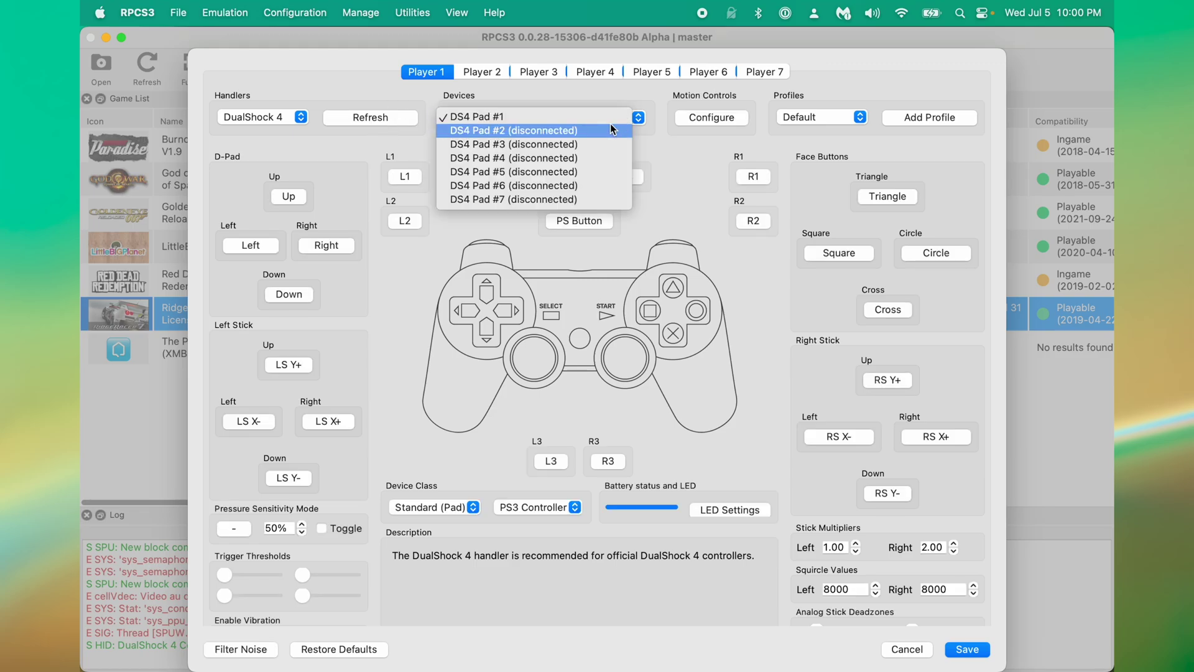
pyautogui.click(557, 95)
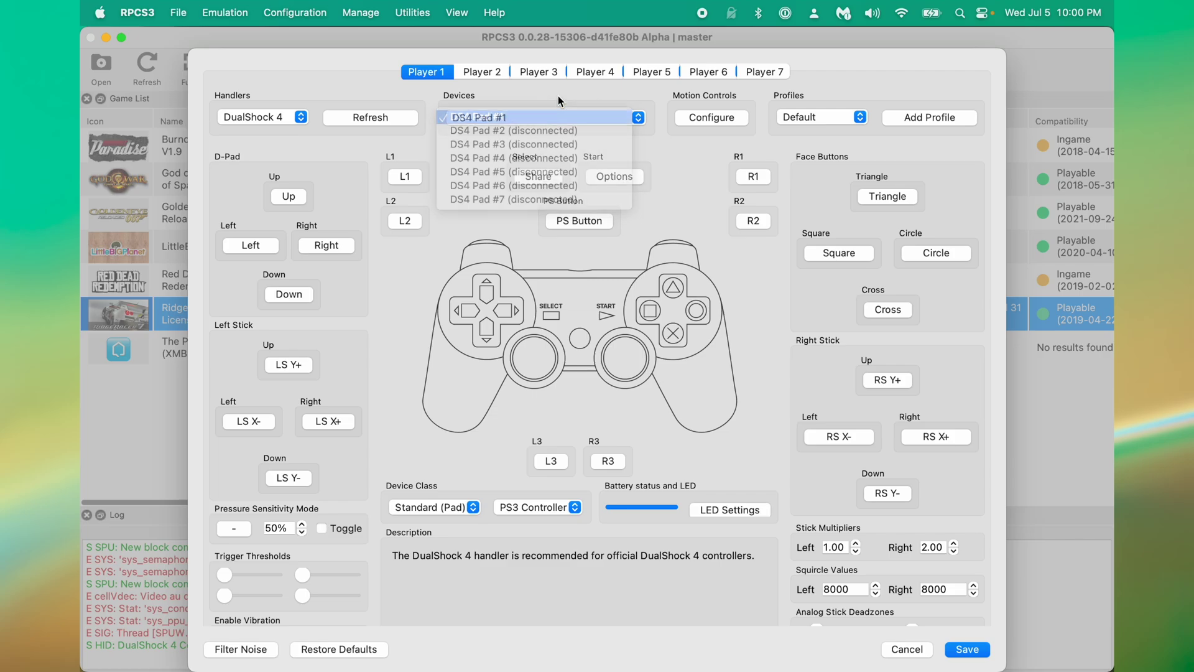
# Set Player 2 to the DualShock 4 handler with DS4 Pad #1 as its device
pyautogui.click(483, 74)
pyautogui.click(300, 118)
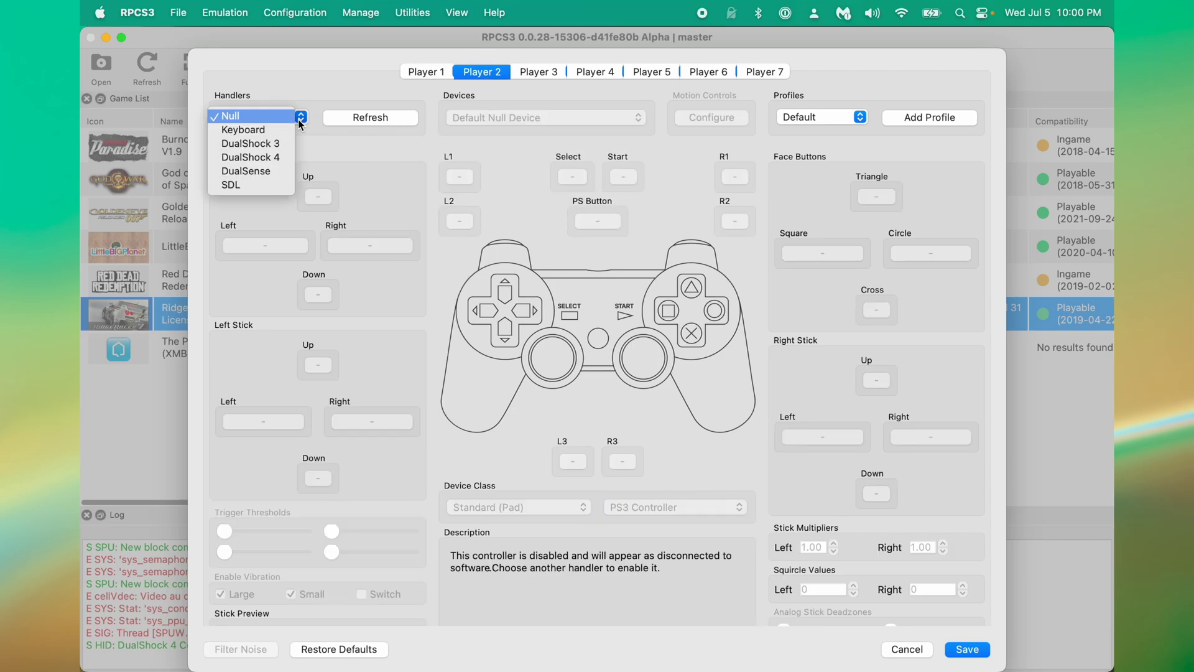
pyautogui.click(251, 158)
pyautogui.click(535, 117)
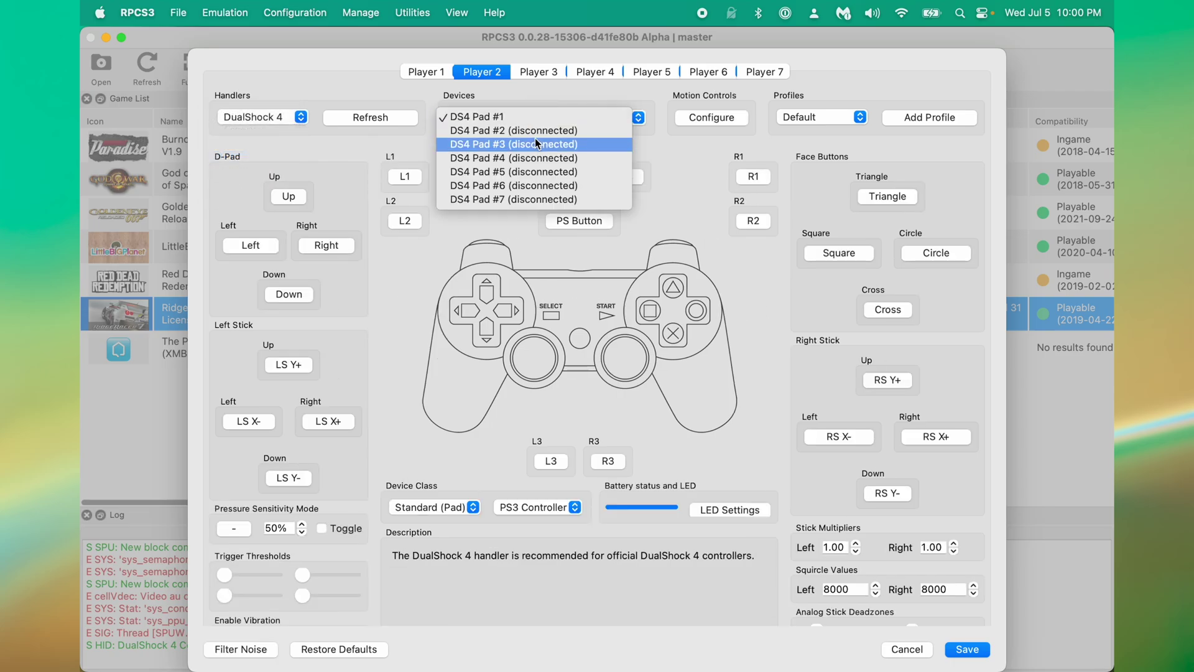
pyautogui.click(535, 118)
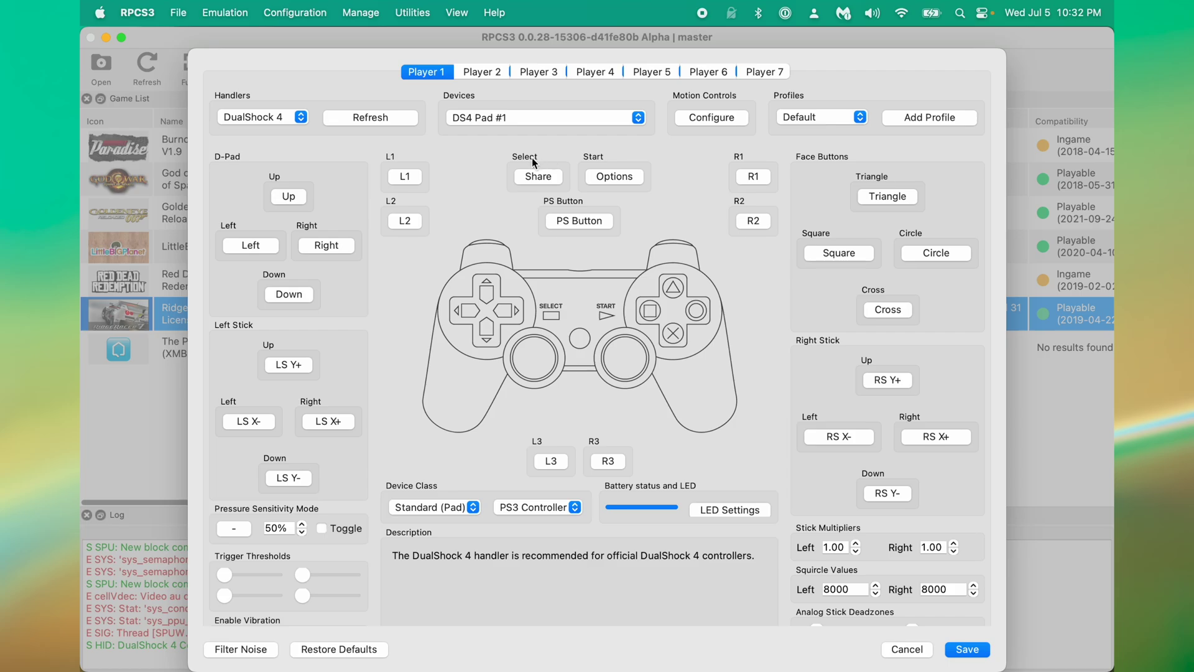
# Try remapping the Select button and scroll down through the pad settings
pyautogui.click(552, 184)
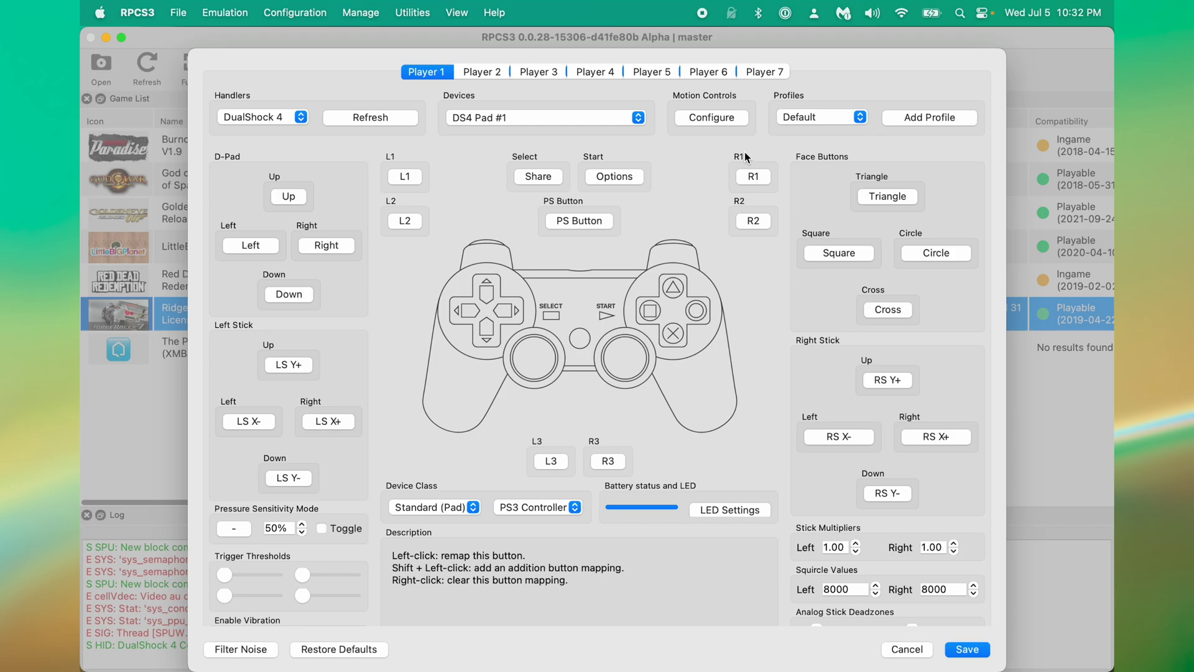
pyautogui.scroll(-3, 715, 184)
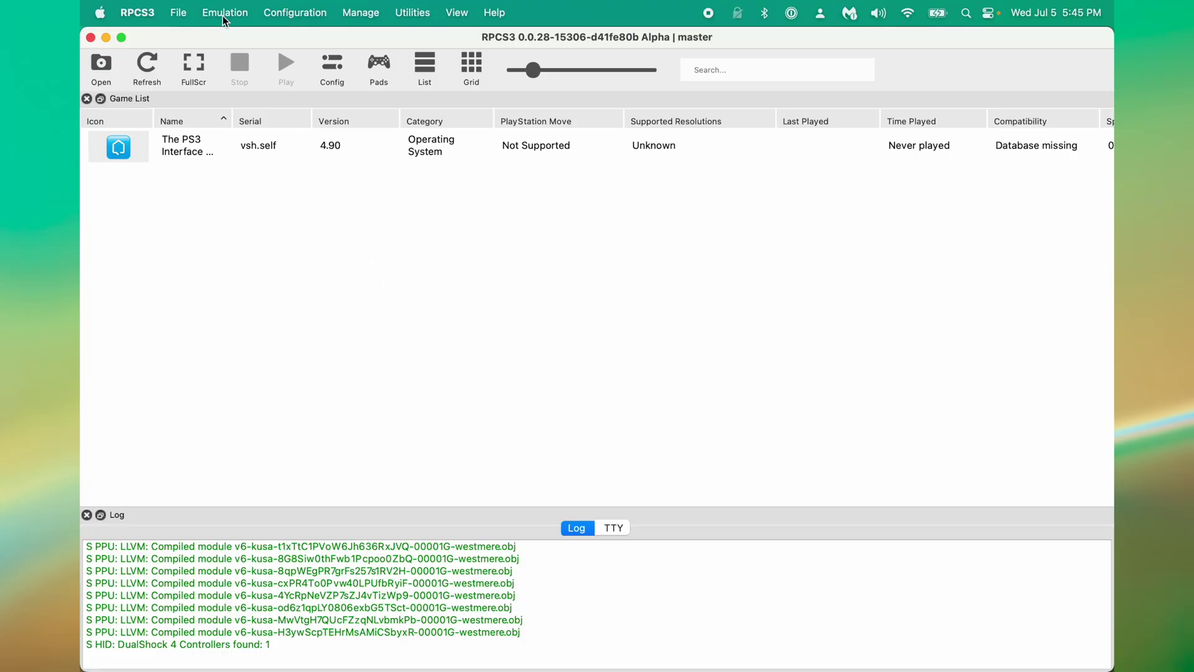
# Try booting the Desktop > PS3 games > Burnout Paradise folder and dismiss the Booting failed error
pyautogui.click(101, 65)
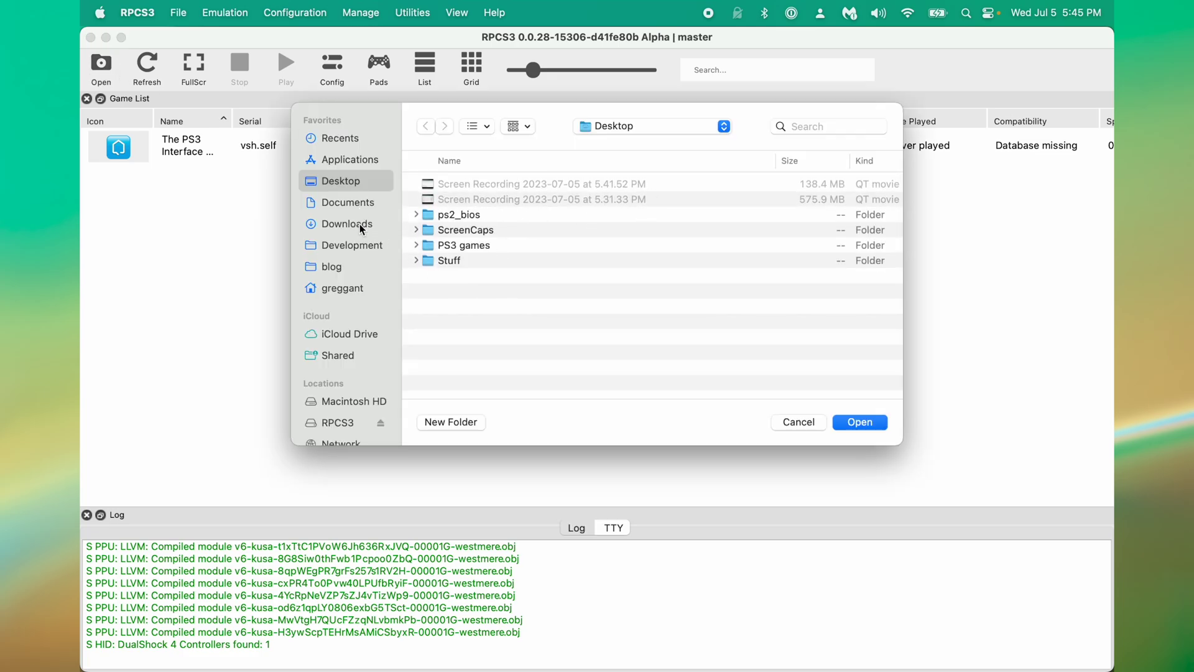
pyautogui.click(480, 251)
pyautogui.doubleClick(481, 252)
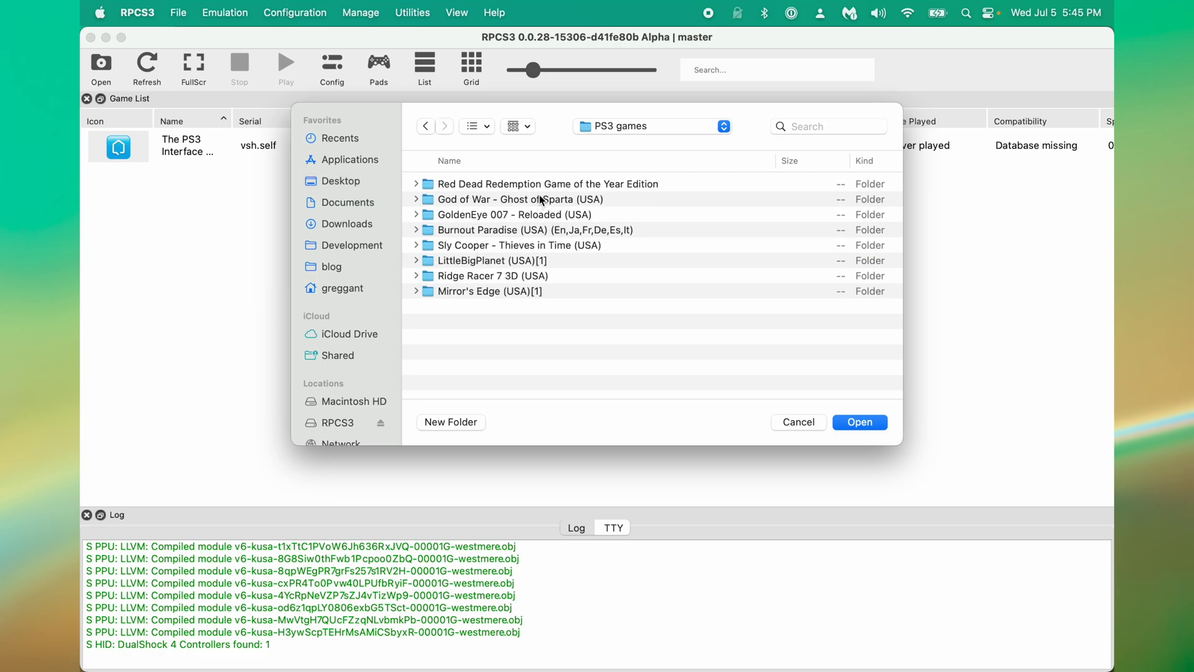
pyautogui.doubleClick(518, 232)
pyautogui.click(880, 425)
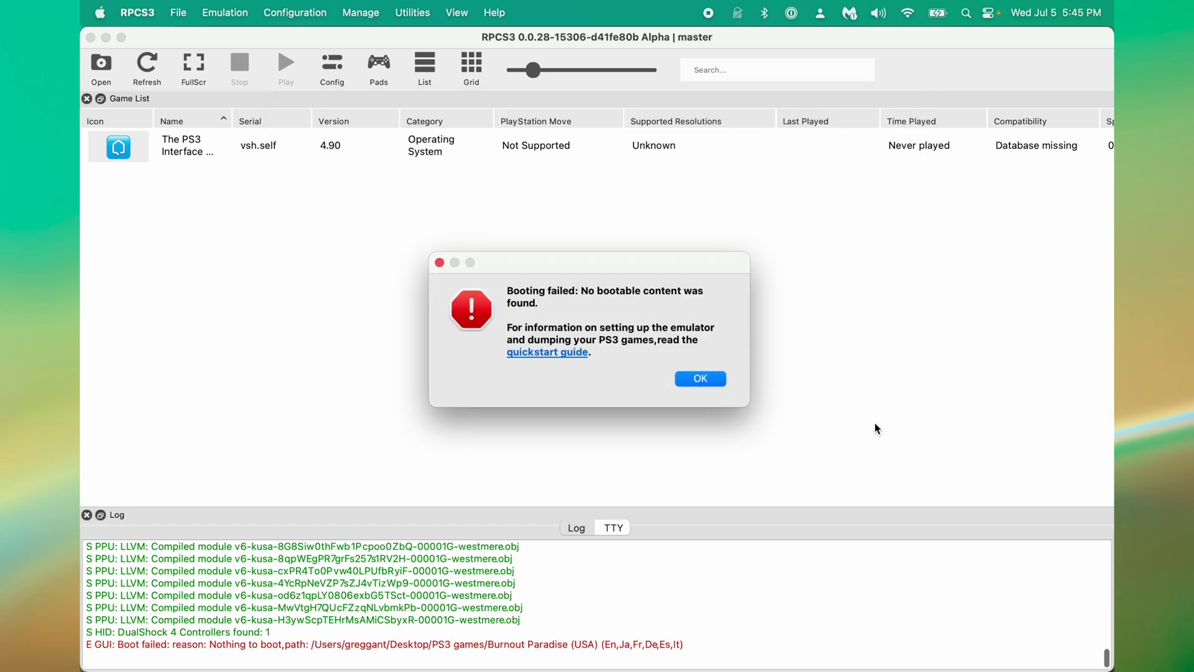
pyautogui.click(700, 380)
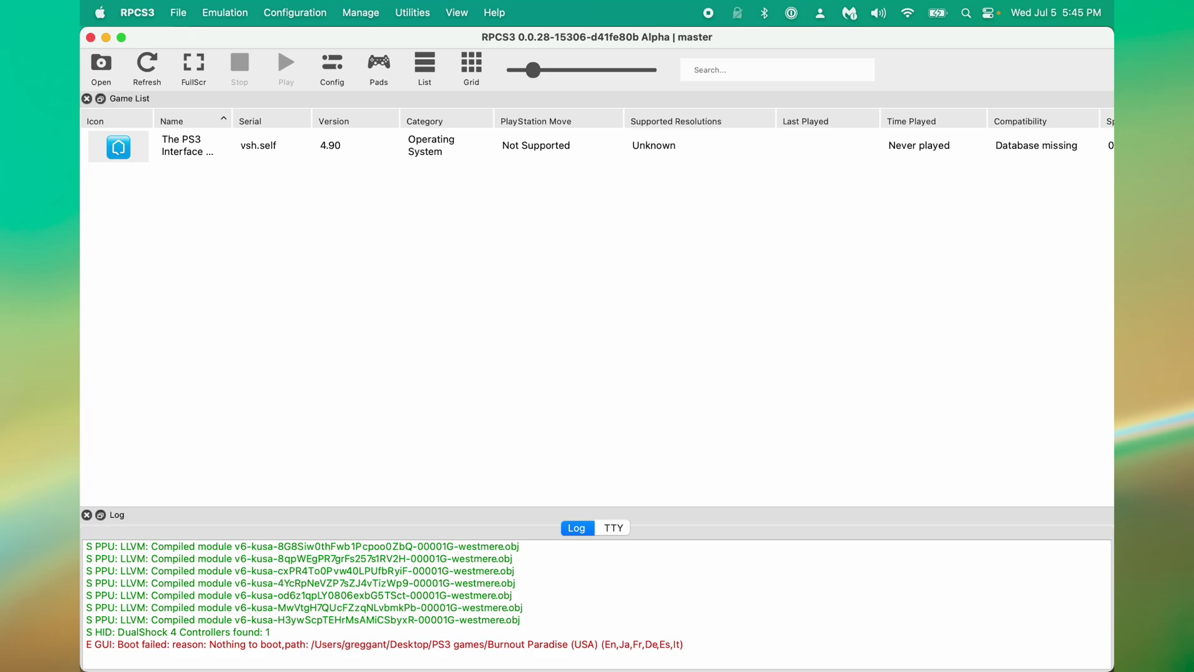
# Reveal the Burnout Paradise files inside the Desktop's PS3 games folder in Finder
pyautogui.click(118, 650)
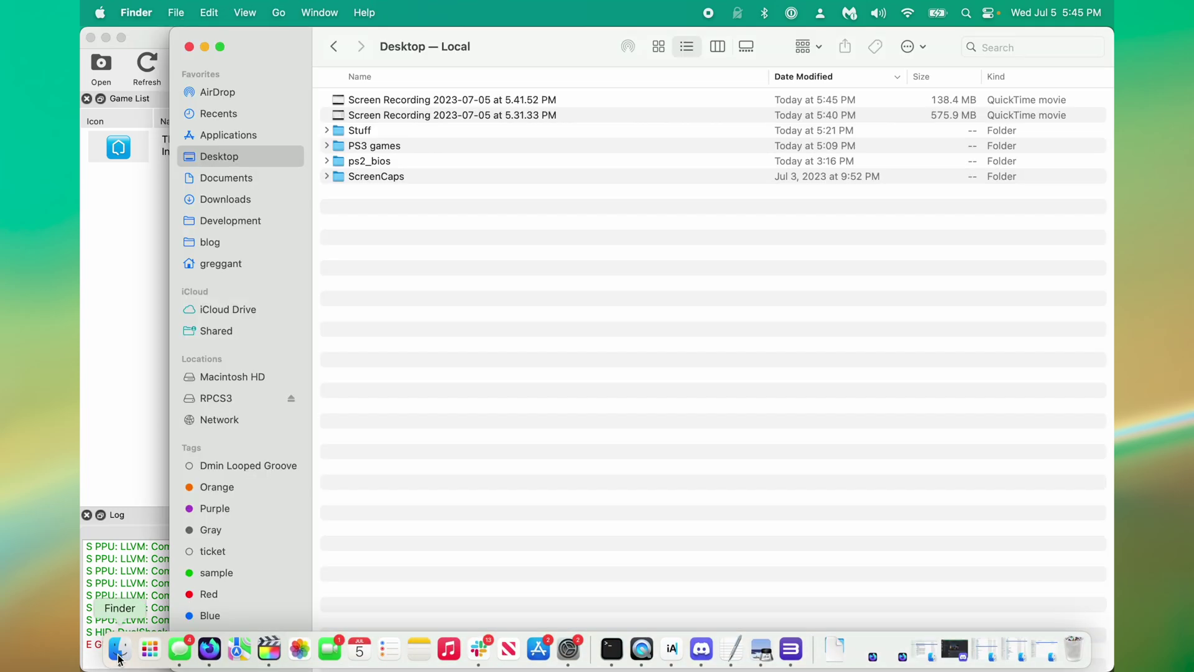
pyautogui.doubleClick(390, 148)
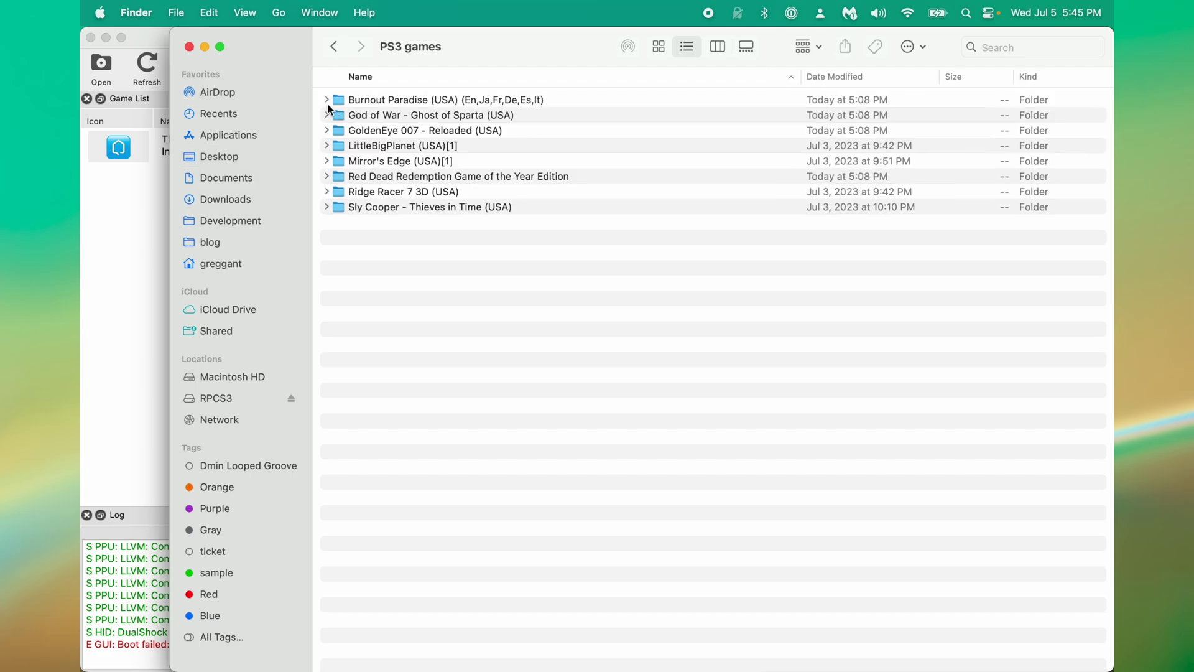
pyautogui.click(326, 100)
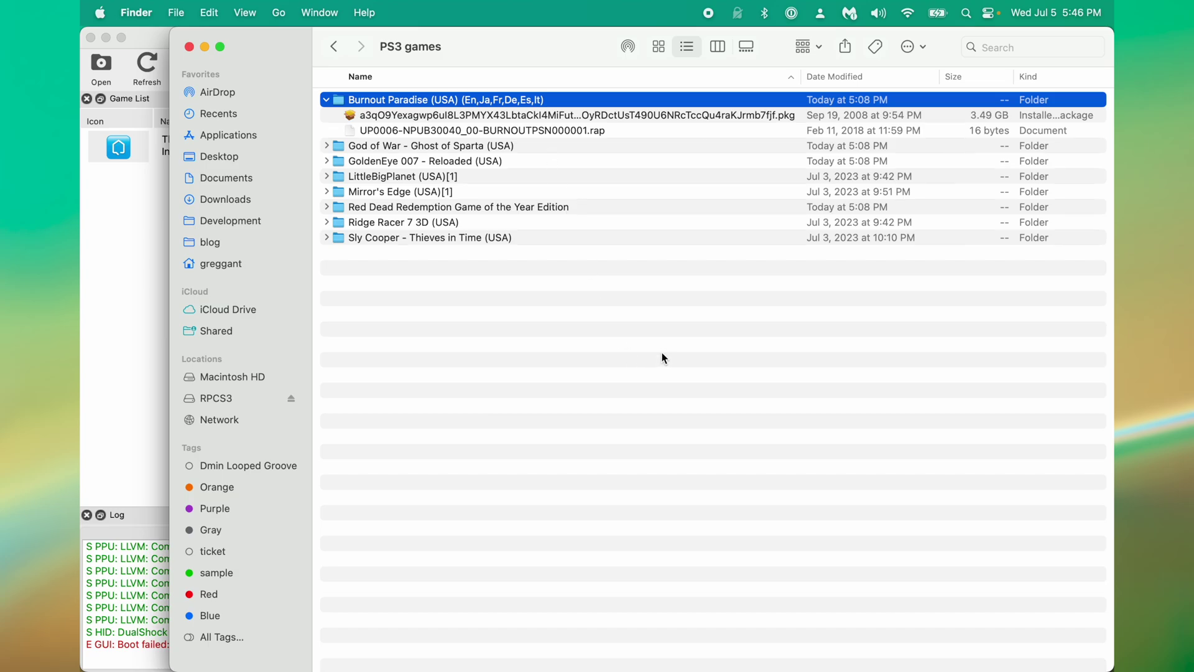
# Install Burnout Paradise's .pkg and .rap files via File > Install Packages/Raps/Edats
pyautogui.click(150, 241)
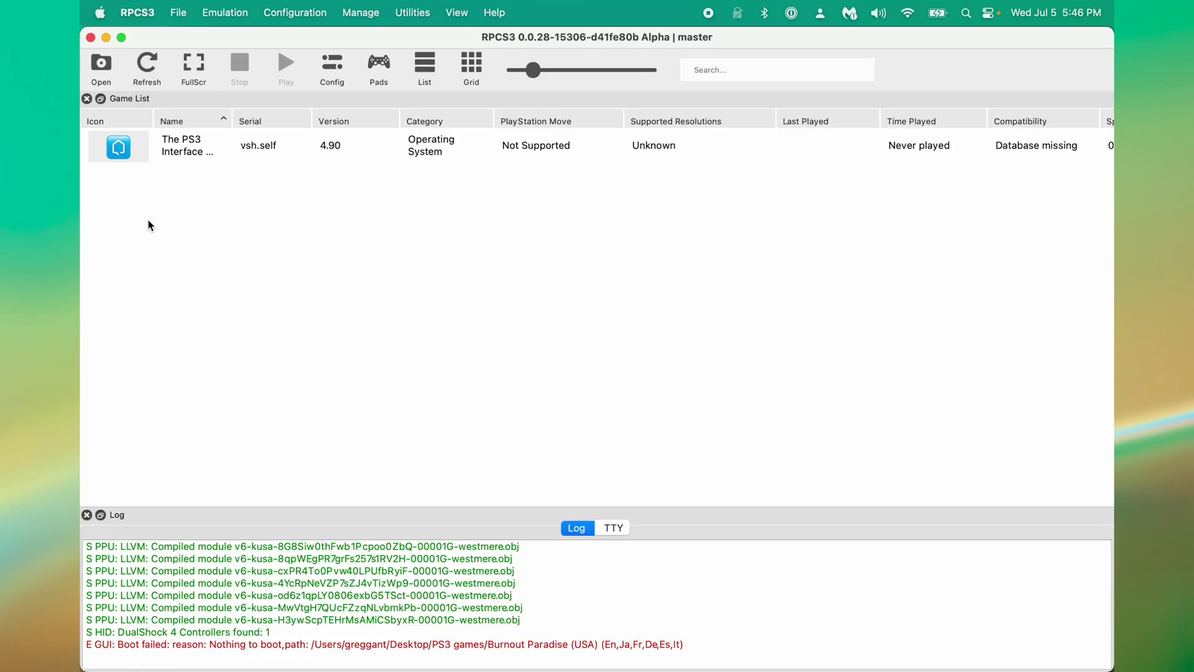
pyautogui.click(178, 14)
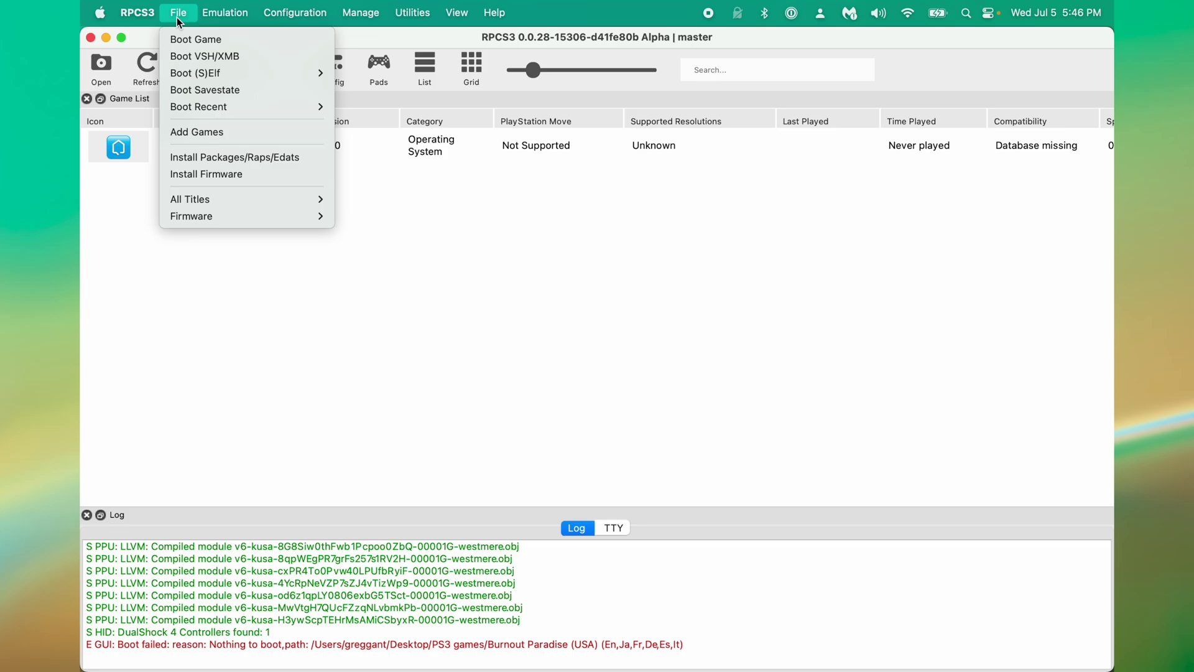
pyautogui.click(251, 158)
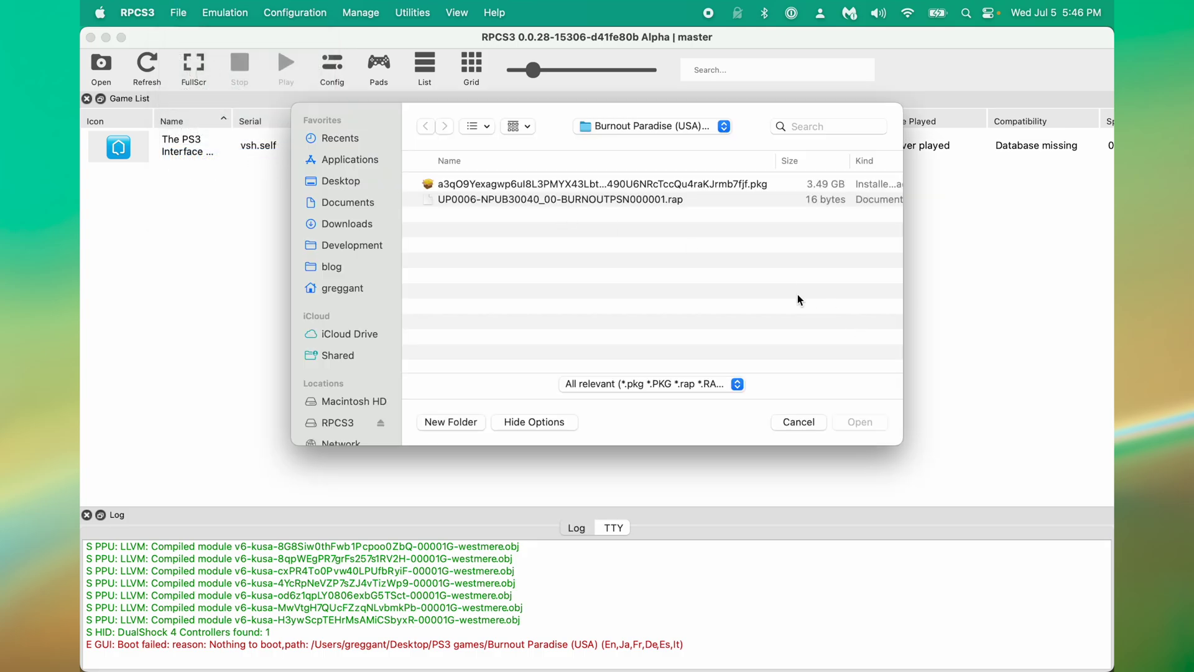
pyautogui.moveTo(780, 285); pyautogui.dragTo(708, 179)
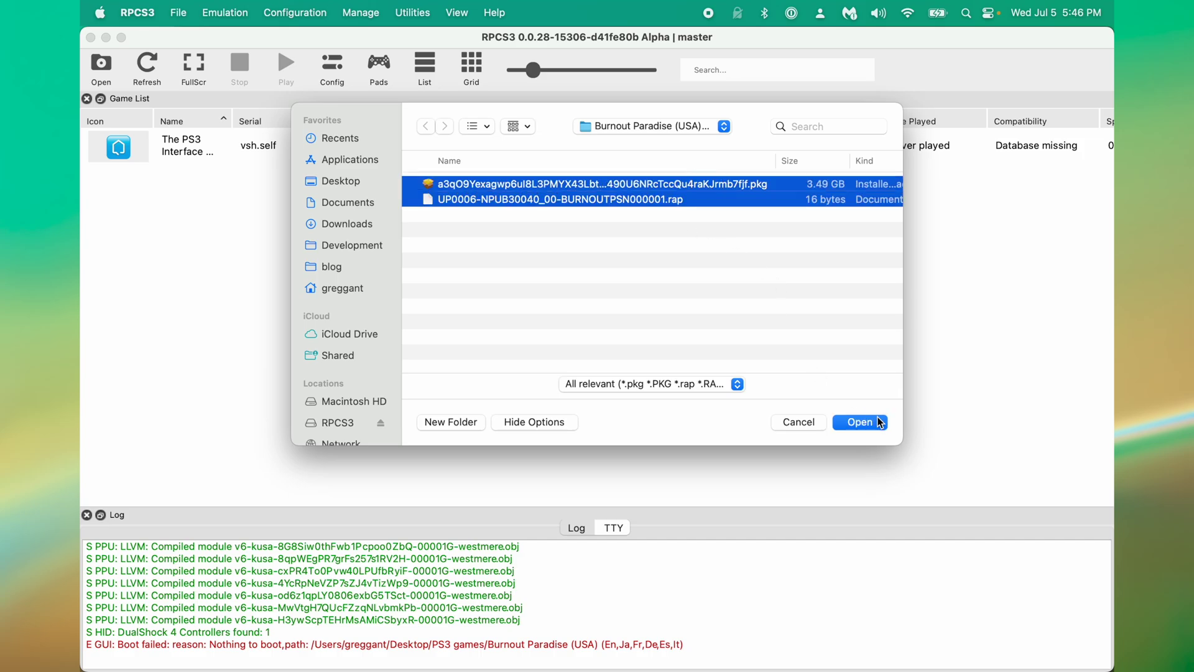
pyautogui.click(860, 422)
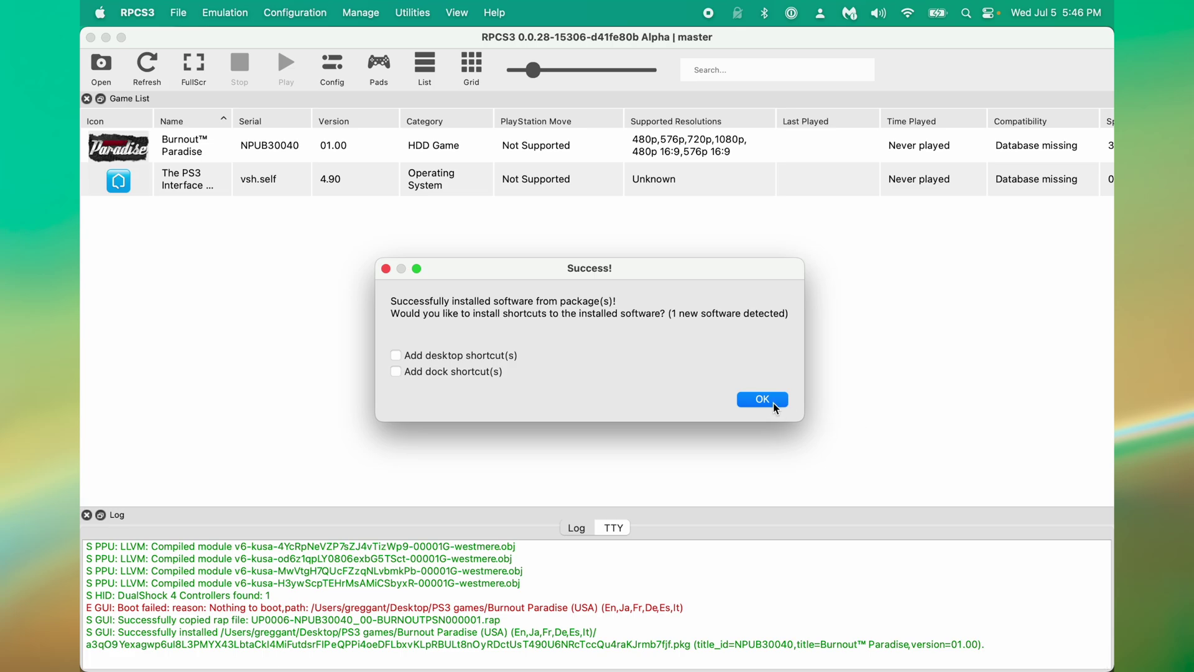
pyautogui.click(774, 404)
pyautogui.click(499, 157)
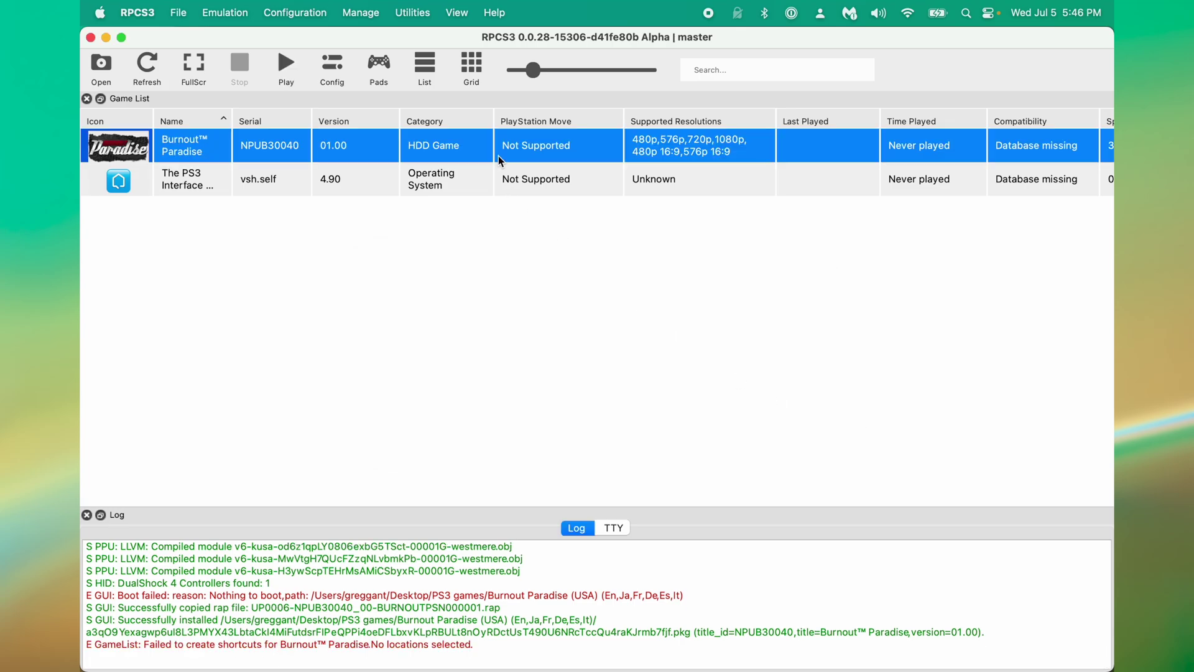
# Expand the Red Dead Redemption folder in Finder to inspect its contents
pyautogui.press('super+Tab')
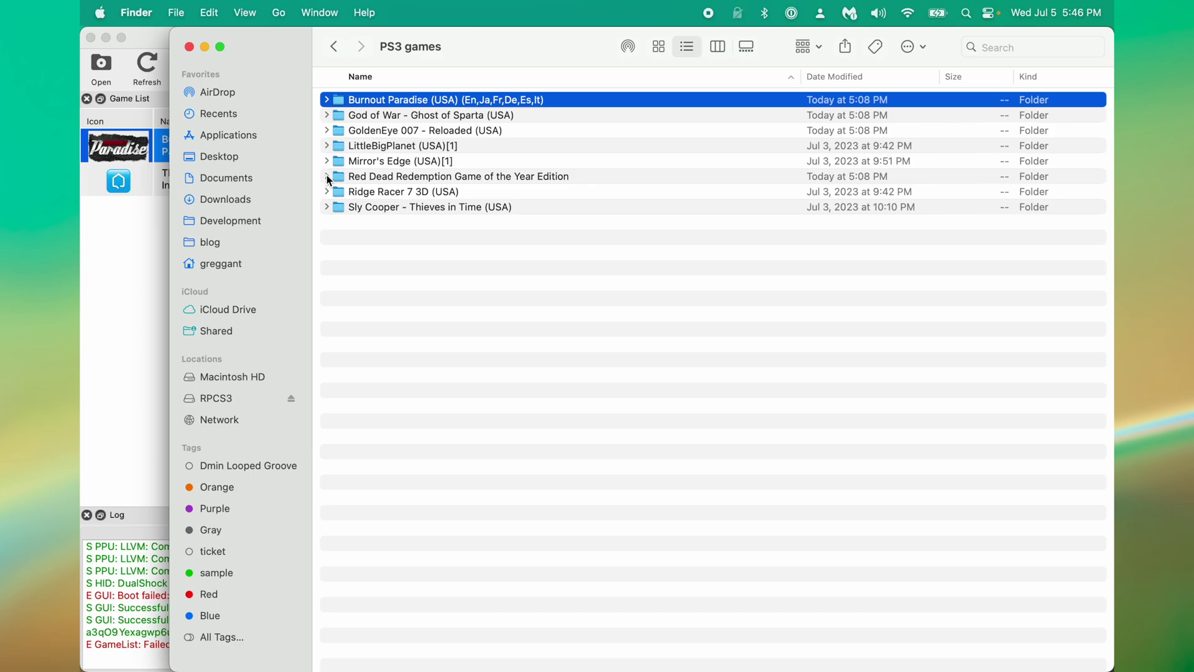
pyautogui.click(326, 177)
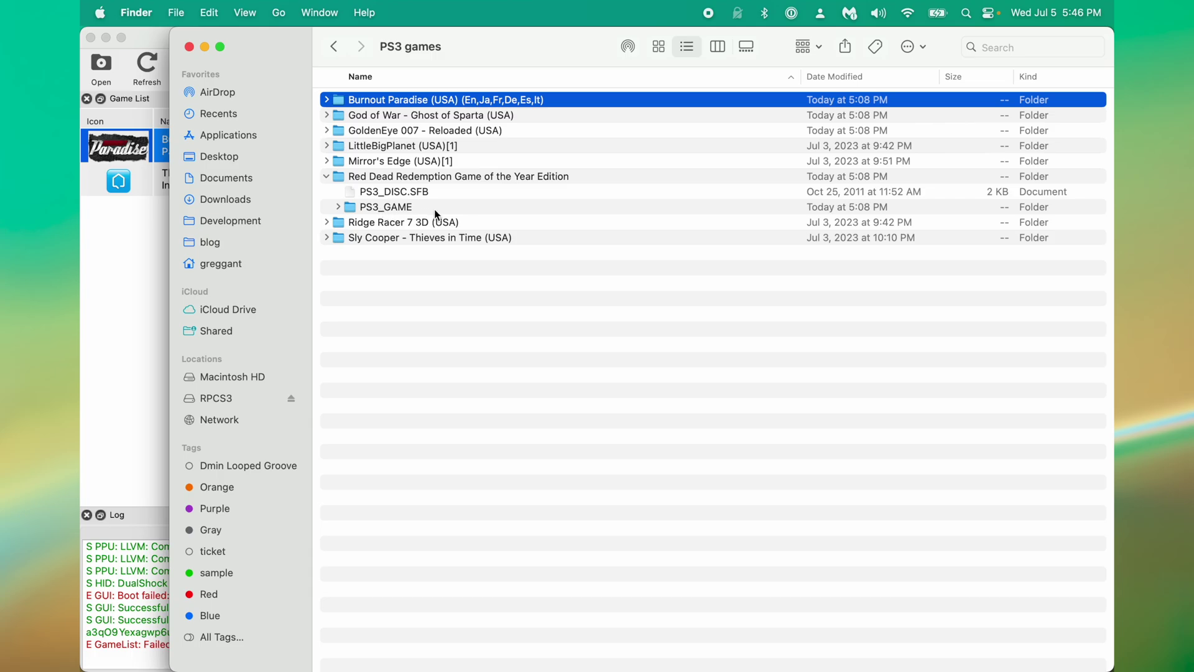
pyautogui.click(98, 255)
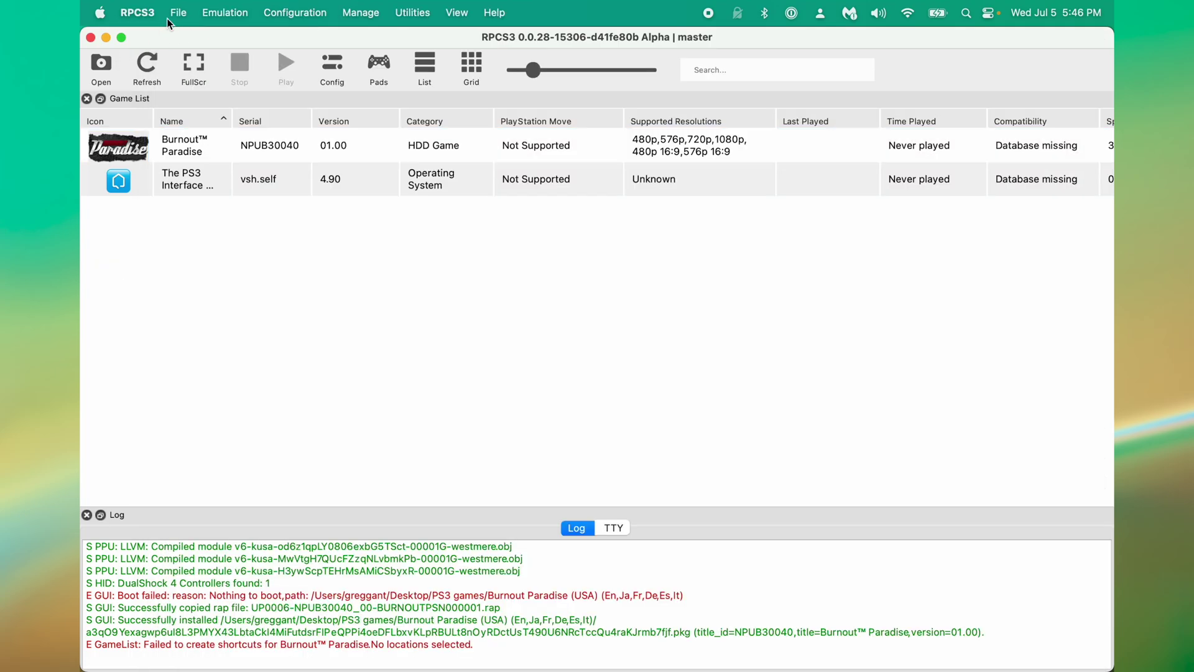
# Boot Red Dead Redemption from its PS3_GAME folder via File > Boot Game, then exit it
pyautogui.click(177, 13)
pyautogui.click(187, 38)
pyautogui.doubleClick(486, 180)
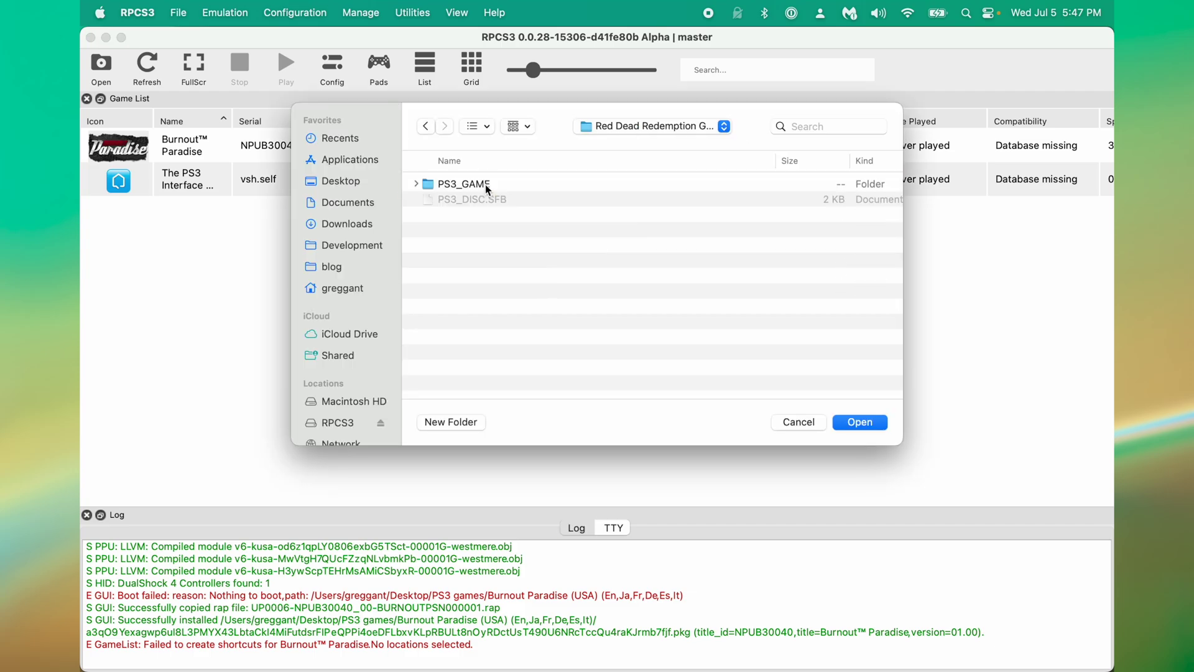
pyautogui.doubleClick(485, 184)
pyautogui.click(867, 425)
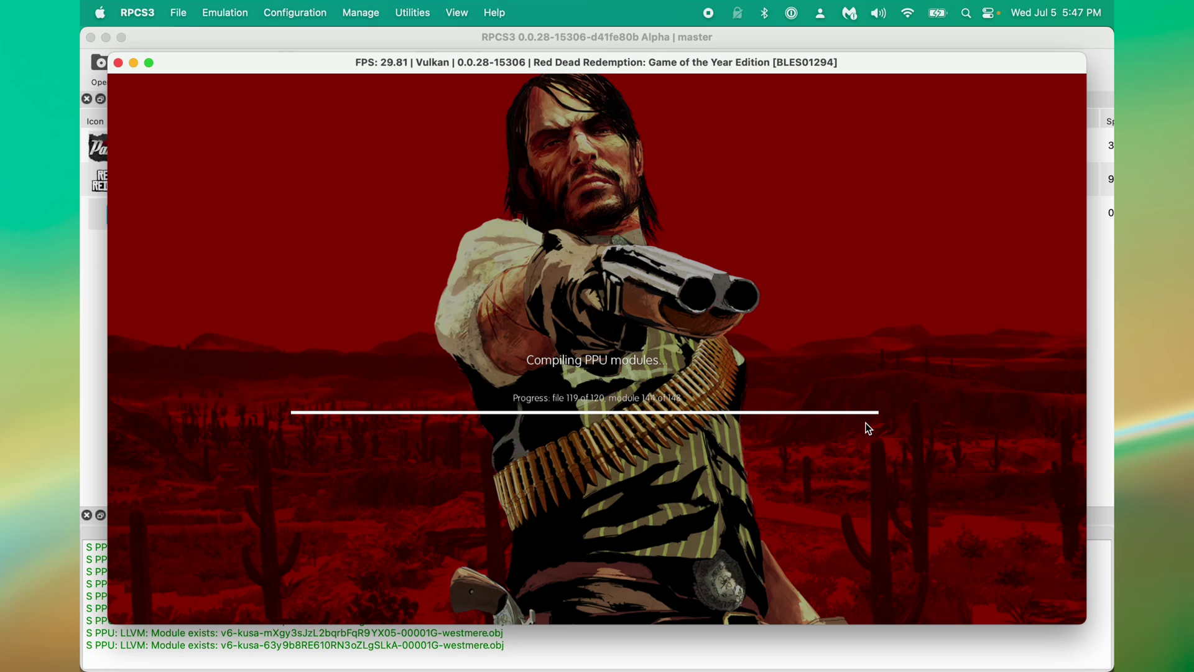
pyautogui.click(119, 62)
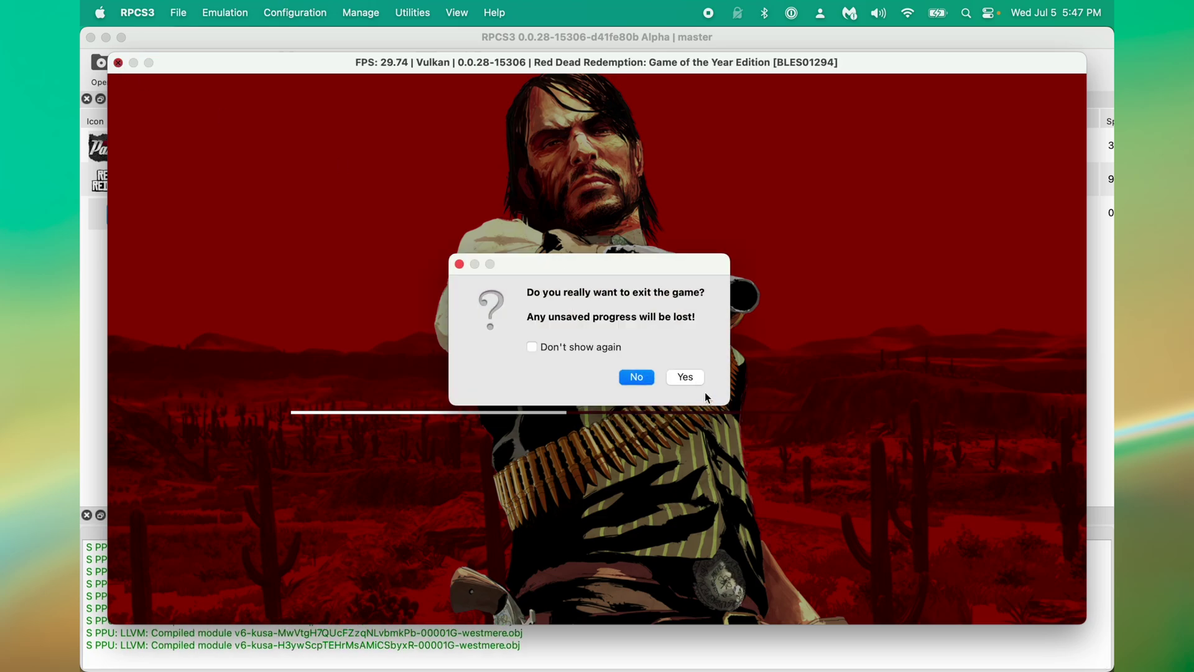
pyautogui.click(695, 377)
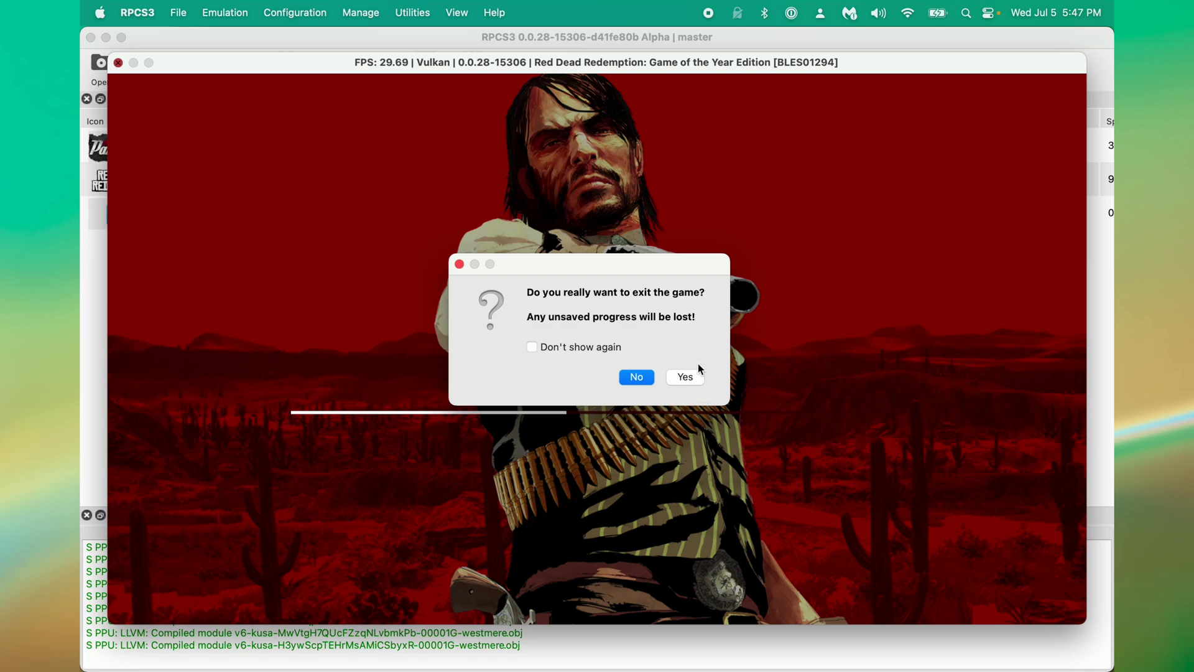
pyautogui.click(699, 370)
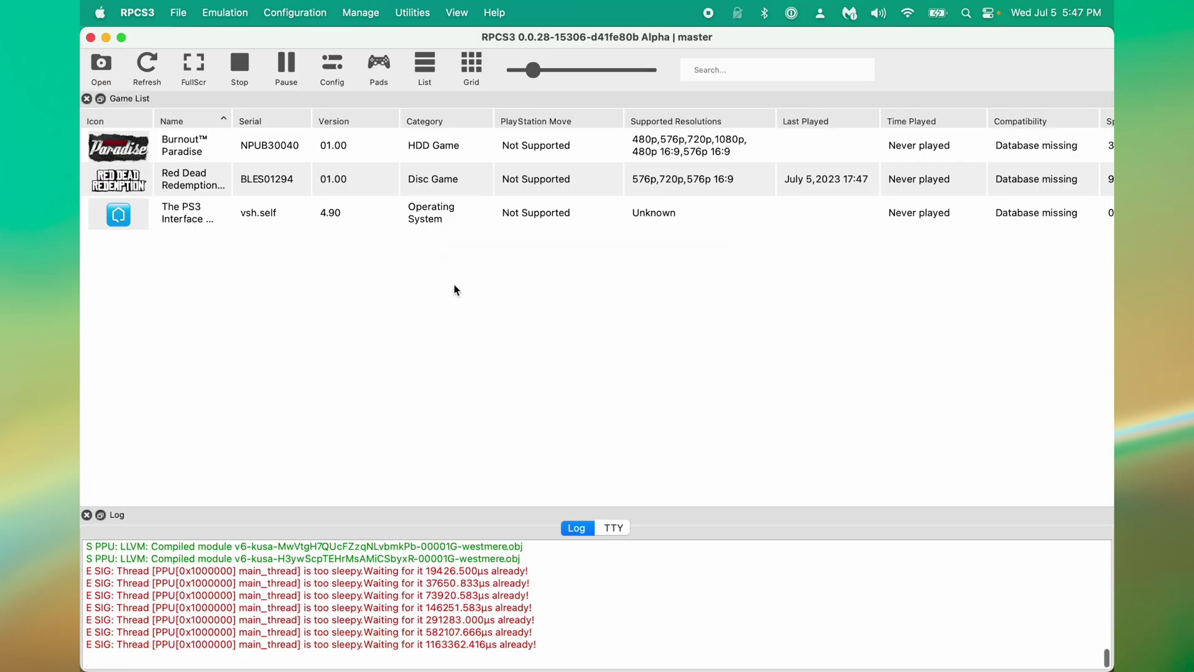
# Install Ridge Racer 7 3D's .pkg and .rap files from the PS3 games folder
pyautogui.click(178, 14)
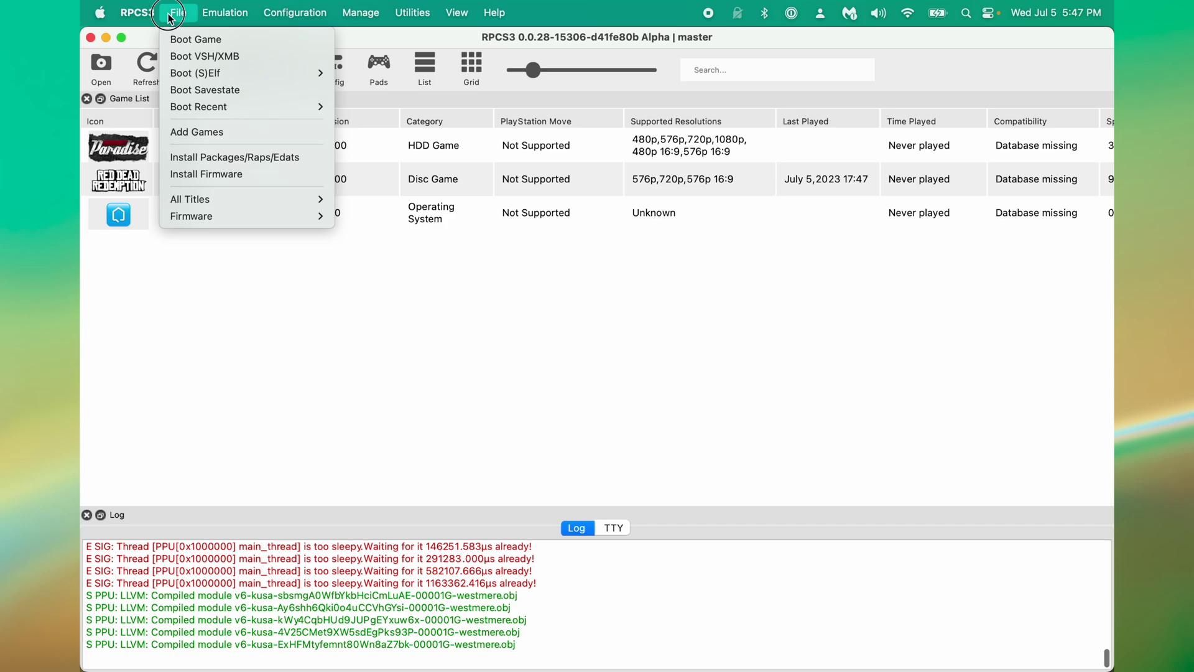
pyautogui.click(238, 162)
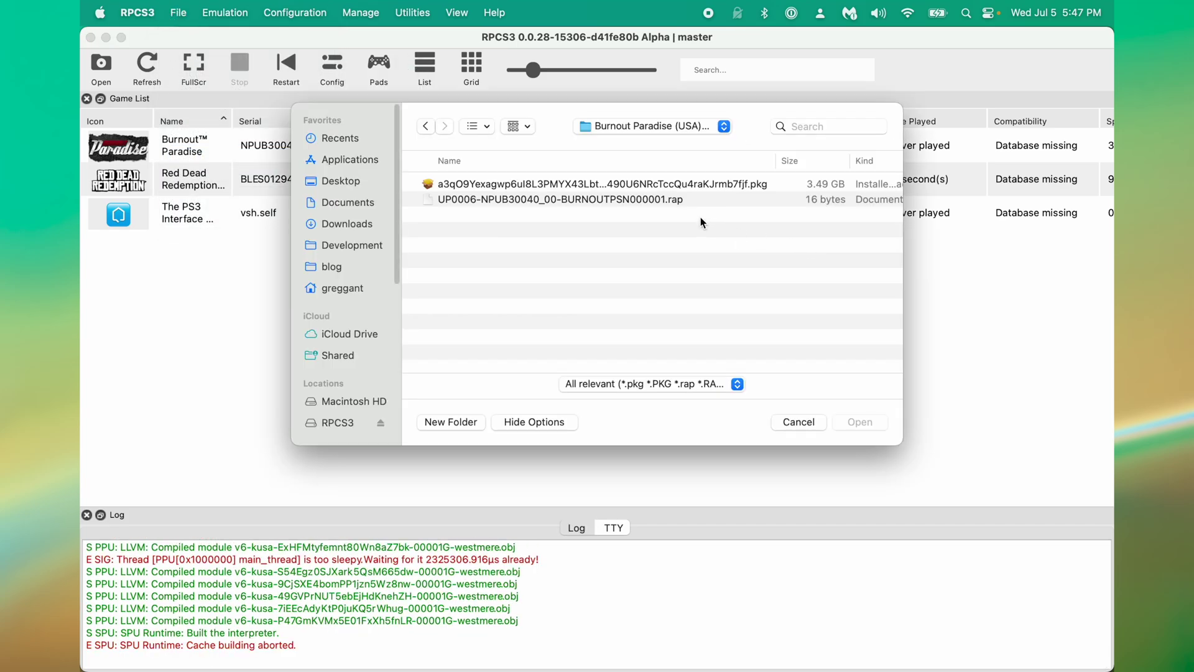
pyautogui.click(632, 128)
pyautogui.click(625, 144)
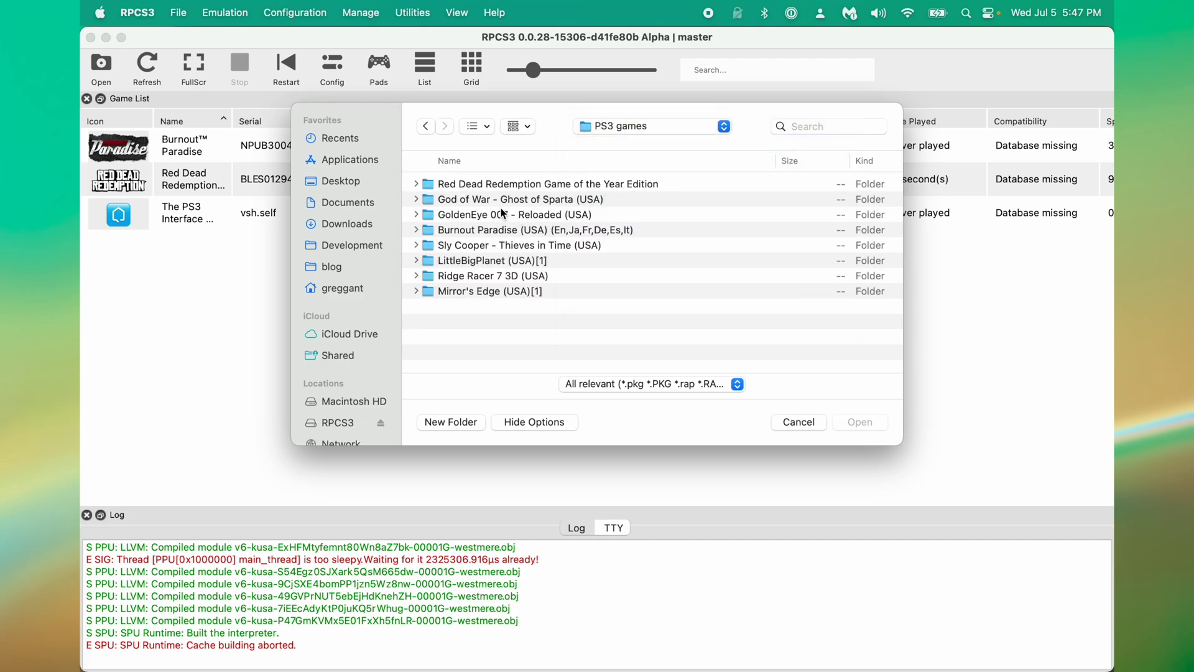
pyautogui.click(496, 247)
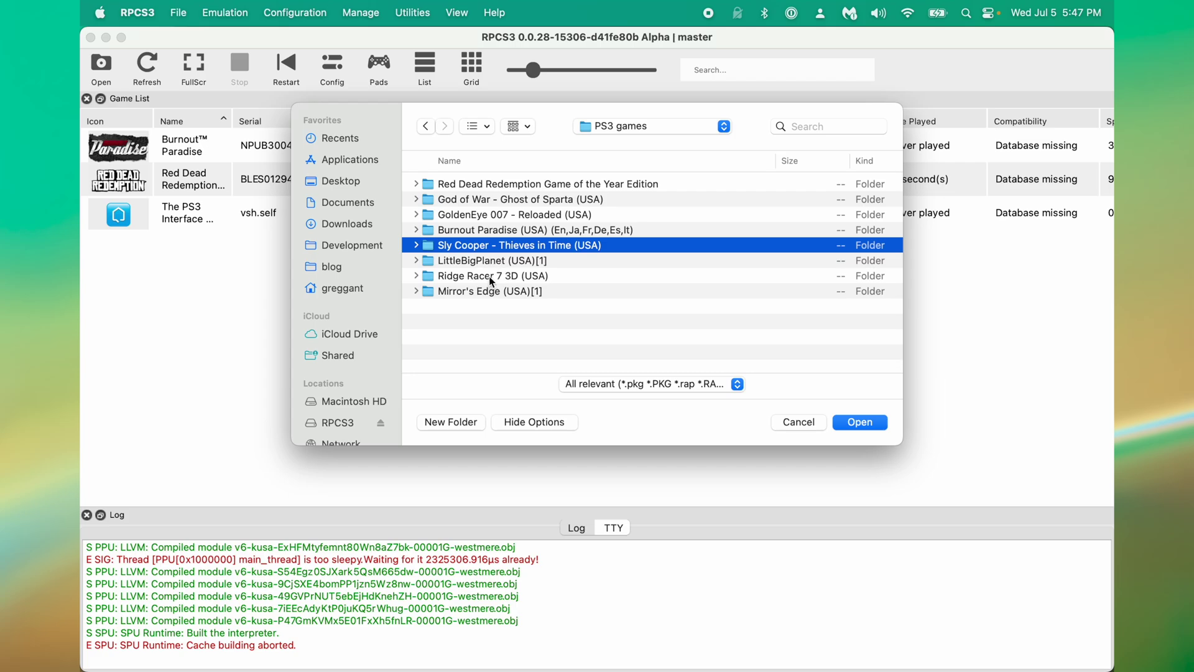
pyautogui.doubleClick(492, 277)
pyautogui.click(712, 199)
pyautogui.keyDown('shift'); pyautogui.click(709, 184); pyautogui.keyUp('shift')
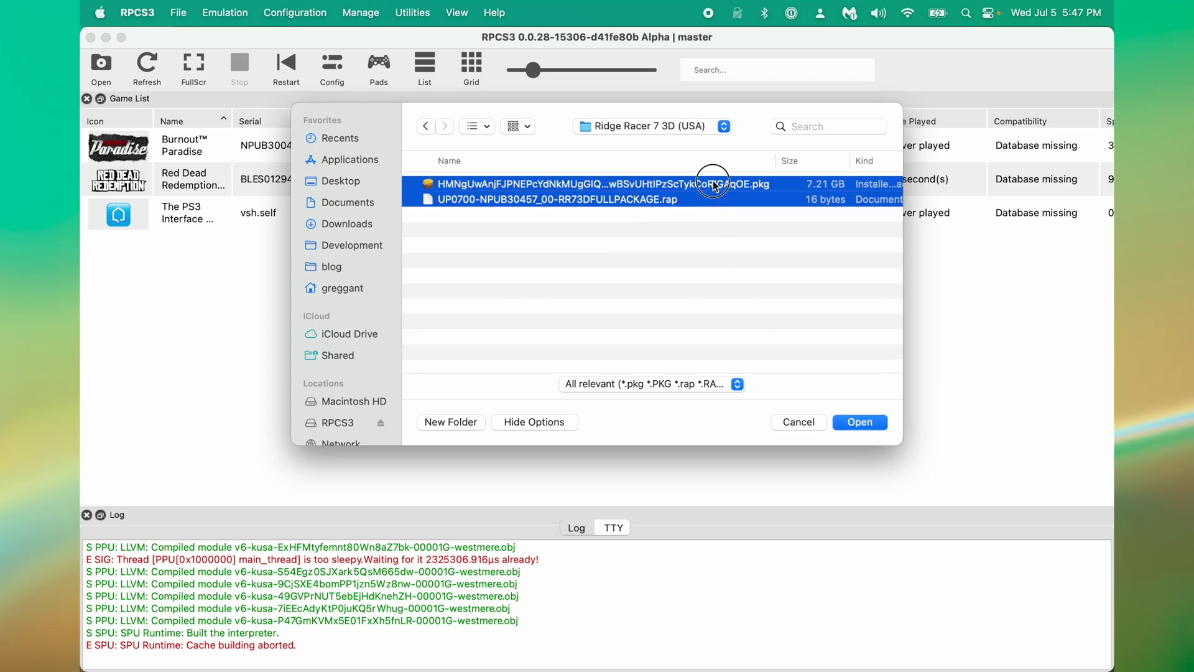
pyautogui.click(860, 422)
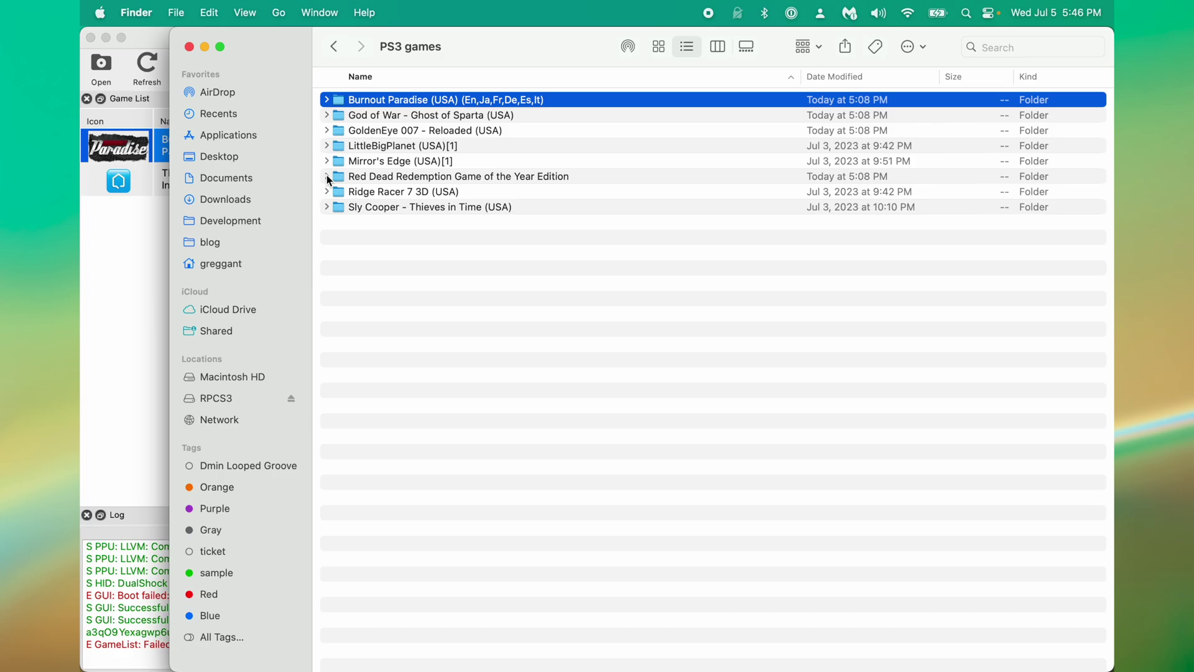
# Expand the Red Dead Redemption folder in Finder to view its contents
pyautogui.click(326, 176)
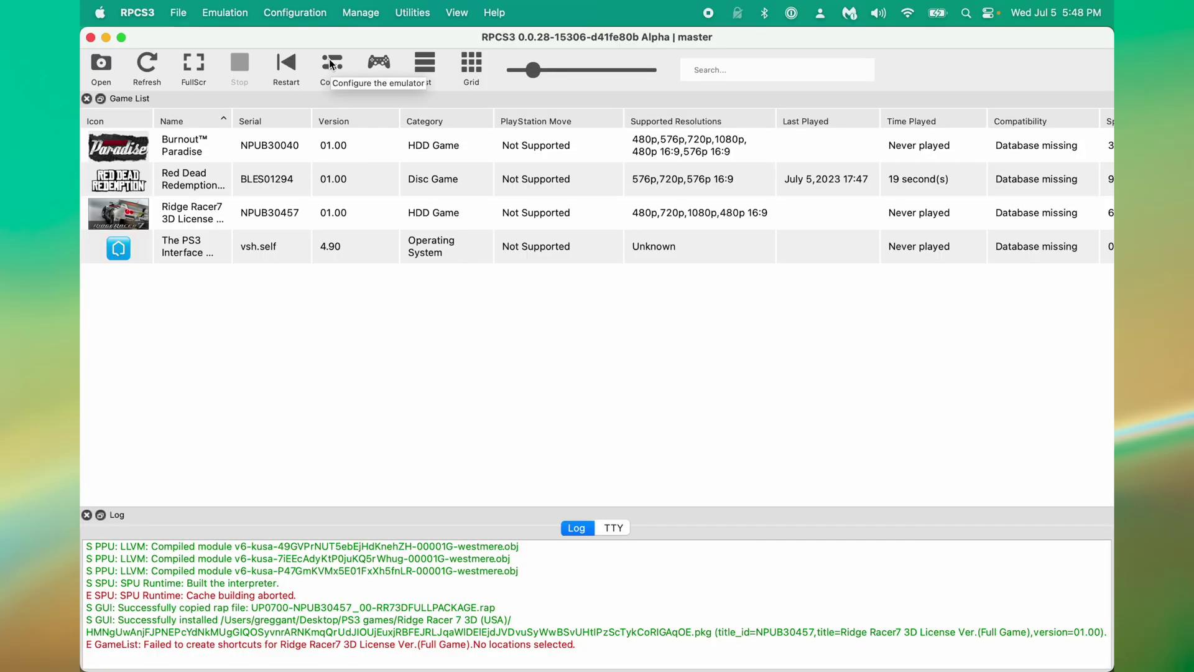
# In GPU settings, keep 1280x720 default resolution and set resolution scale to 200% (2560x1440)
pyautogui.click(330, 64)
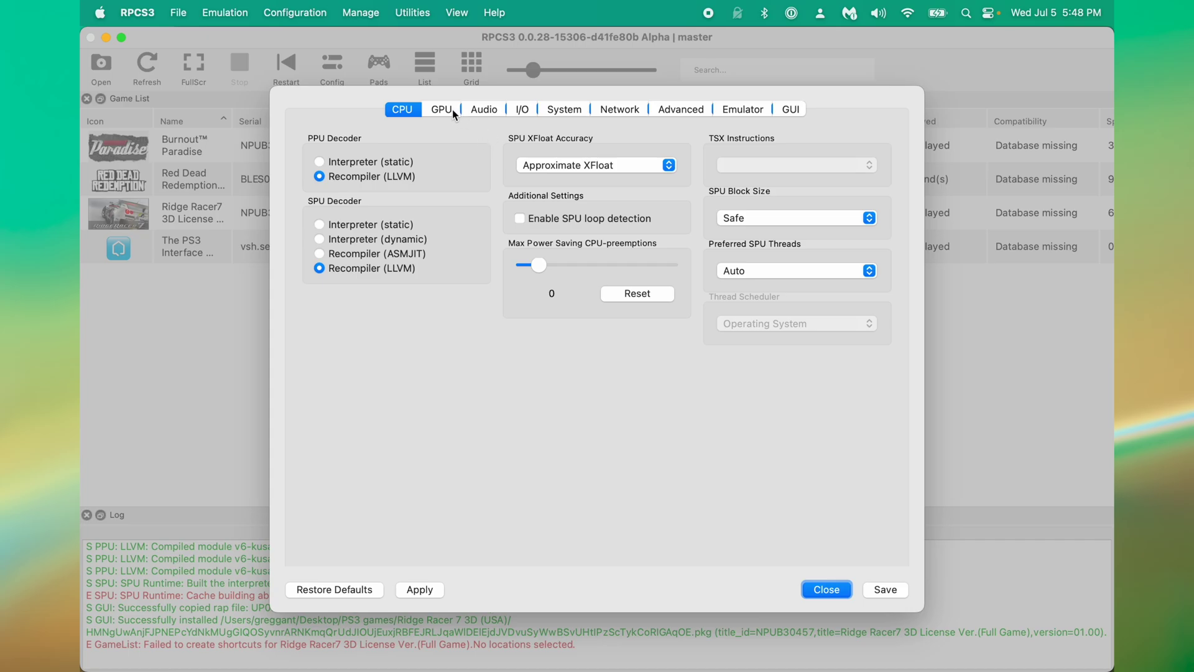
pyautogui.click(453, 112)
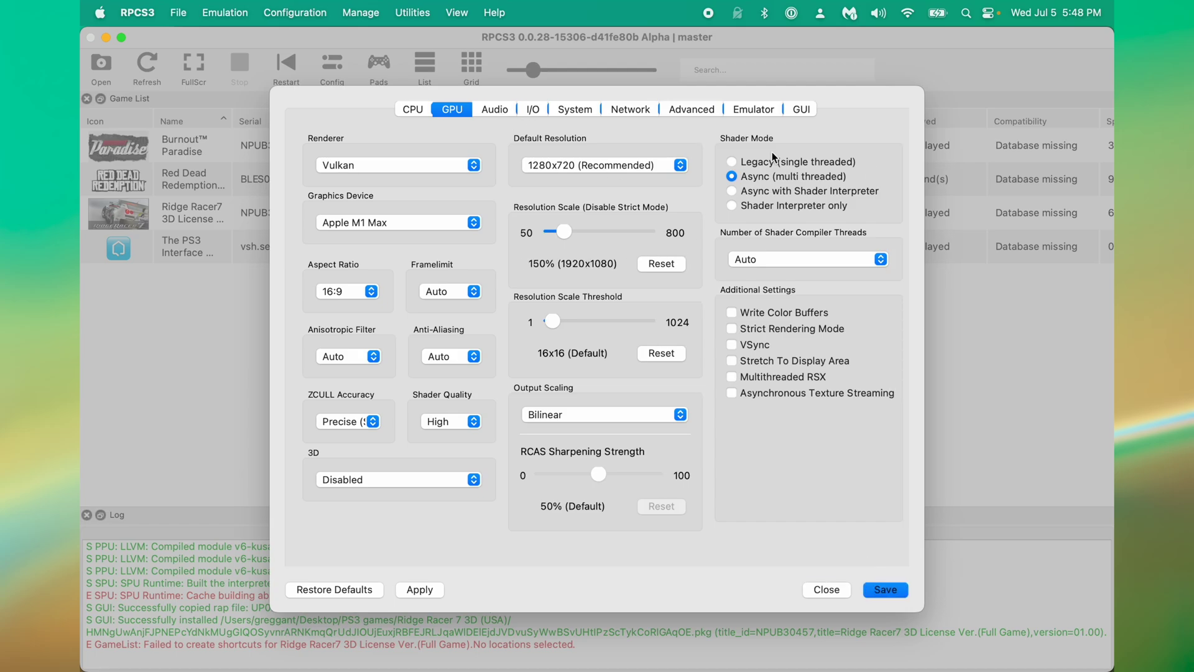
pyautogui.click(625, 165)
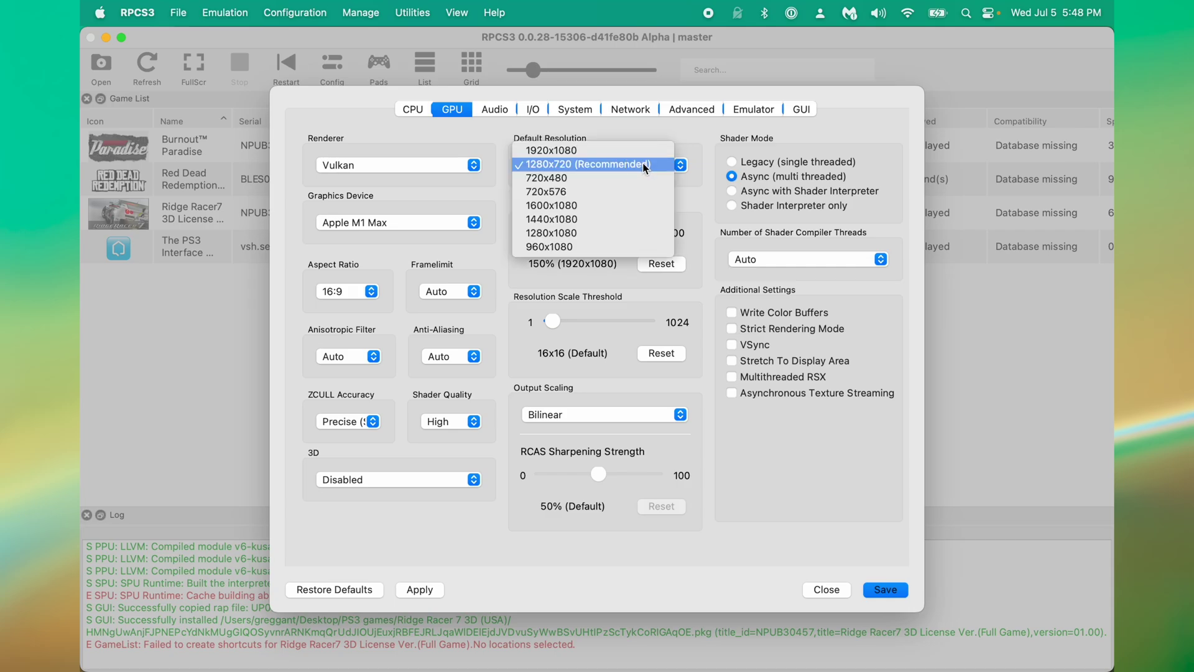
pyautogui.click(642, 162)
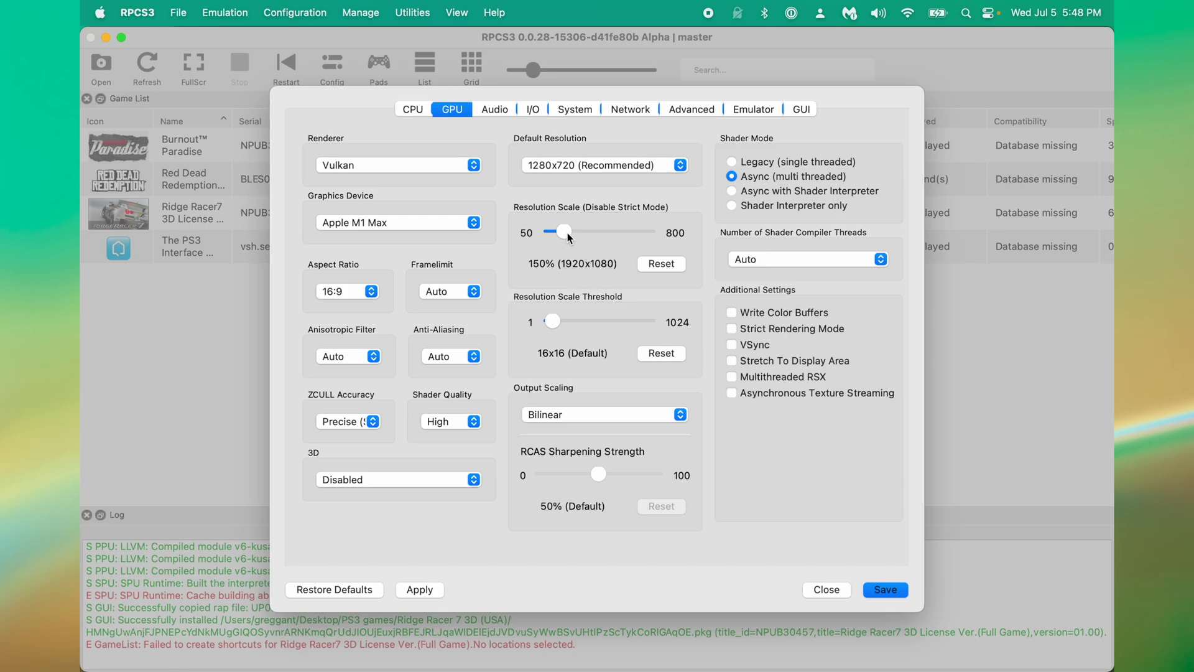
pyautogui.moveTo(567, 232)
pyautogui.mouseDown()
pyautogui.moveTo(587, 238)
pyautogui.moveTo(566, 237)
pyautogui.mouseUp()
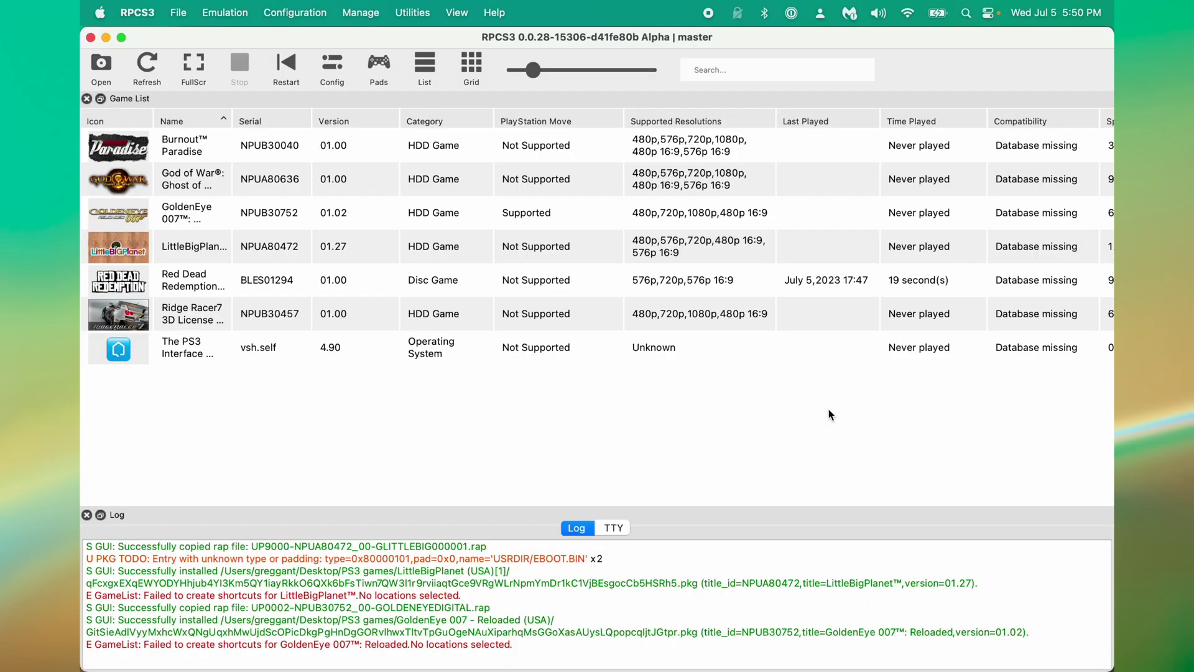
# Select Ridge Racer7 in the game list and narrow the Last Played column
pyautogui.hscroll(3, 828, 409)
pyautogui.hscroll(-3, 828, 408)
pyautogui.click(824, 313)
pyautogui.hscroll(3, 823, 314)
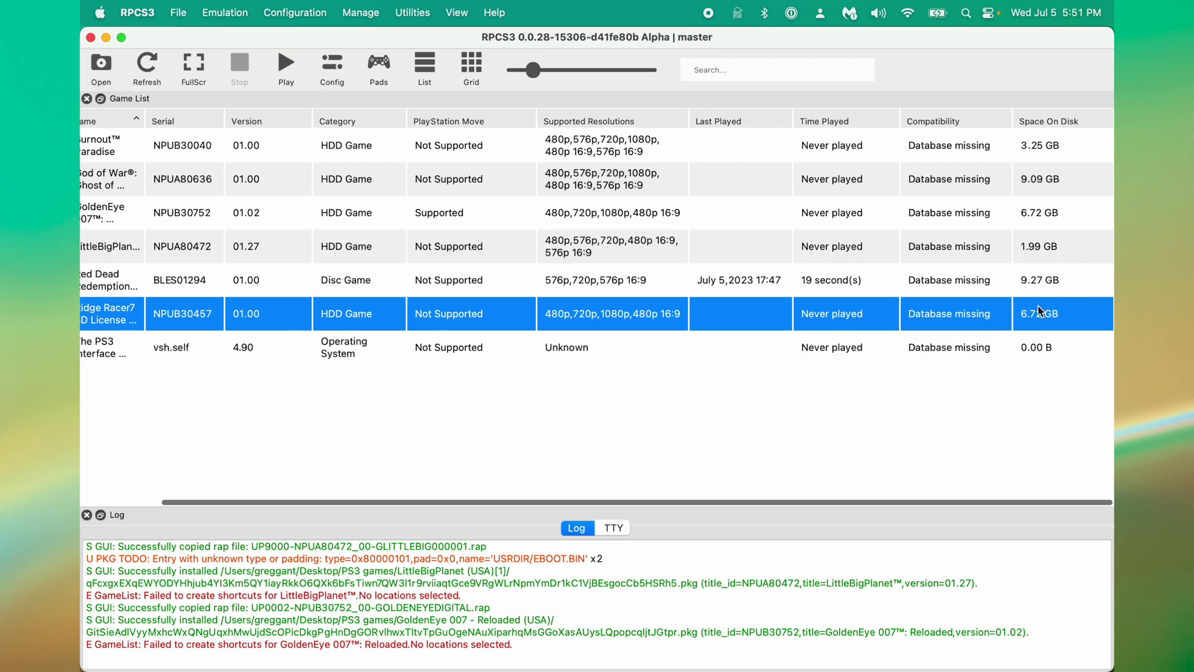
pyautogui.moveTo(792, 115); pyautogui.dragTo(751, 113)
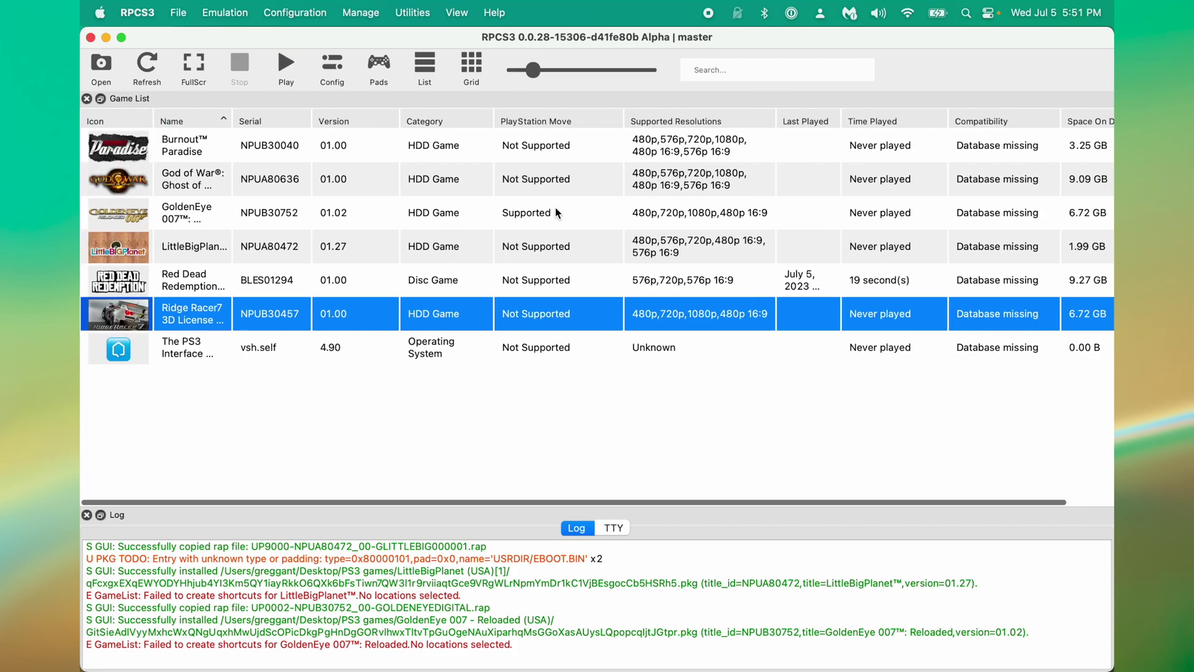
# Download the compatibility database, rating Burnout Paradise and Red Dead Redemption Ingame and the rest Playable
pyautogui.rightClick(1003, 316)
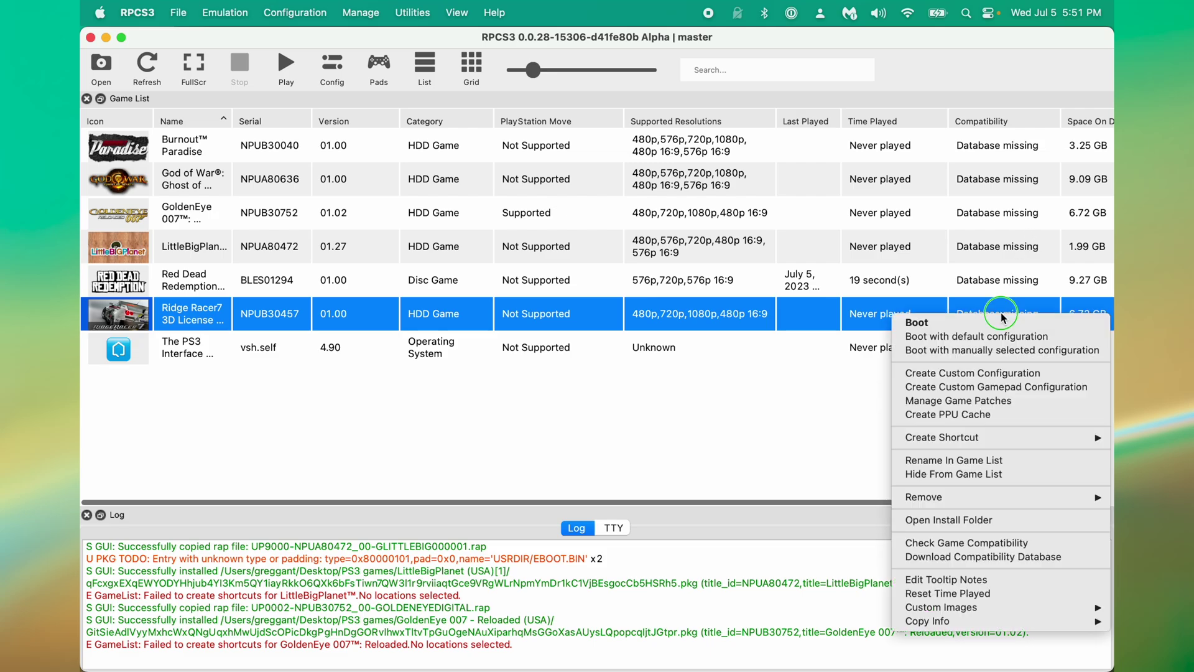
pyautogui.click(1005, 556)
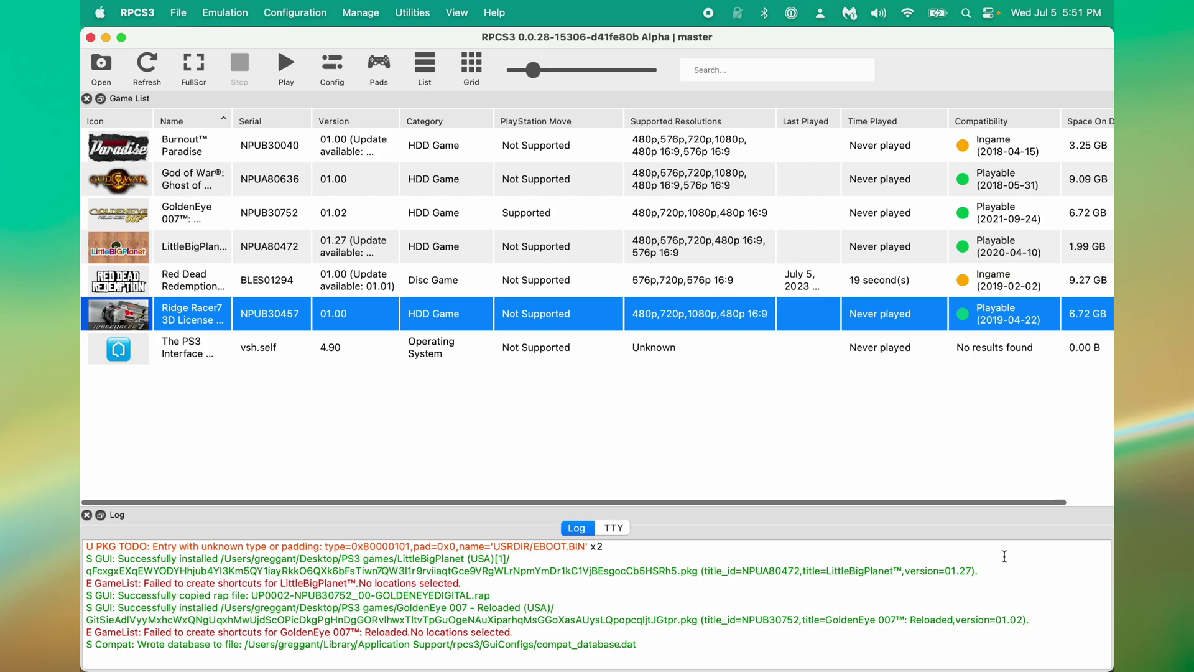
pyautogui.scroll(-1, 1005, 556)
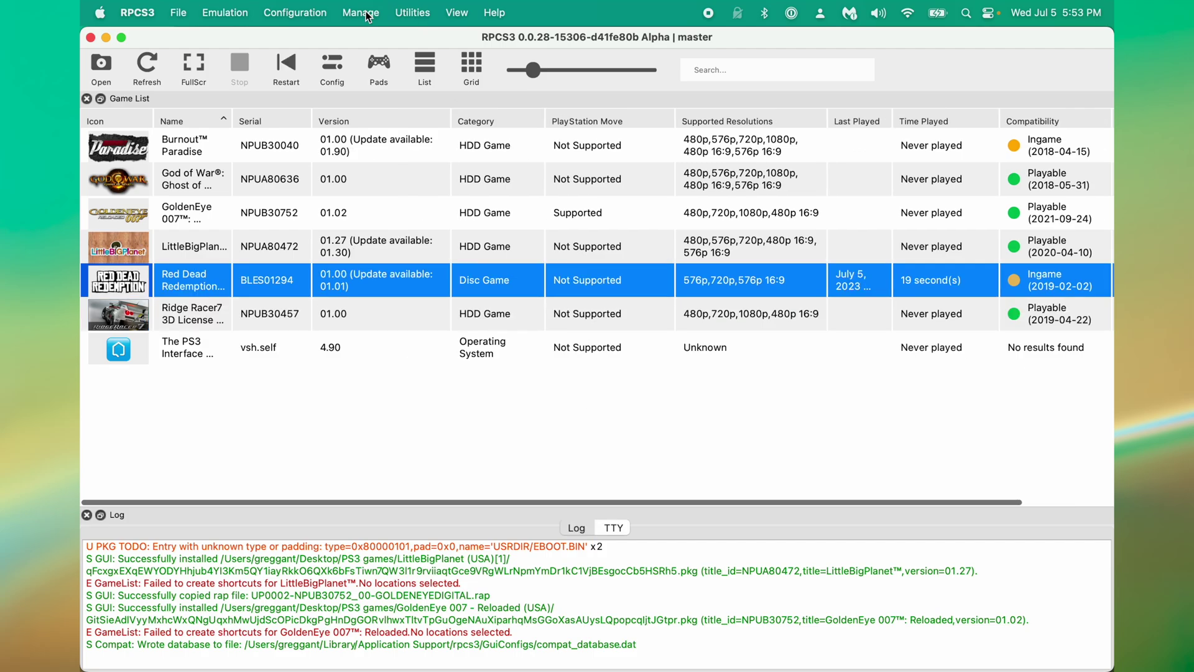
# In Game Patches, download the updated patch file and show only owned games
pyautogui.click(367, 13)
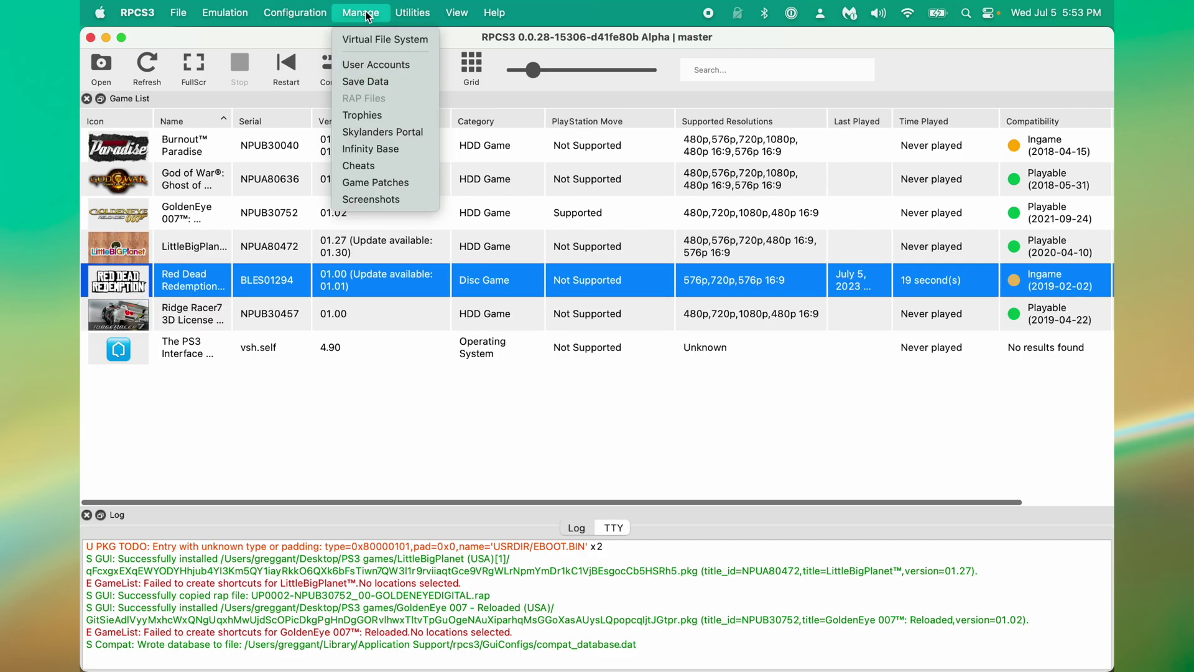
pyautogui.click(385, 181)
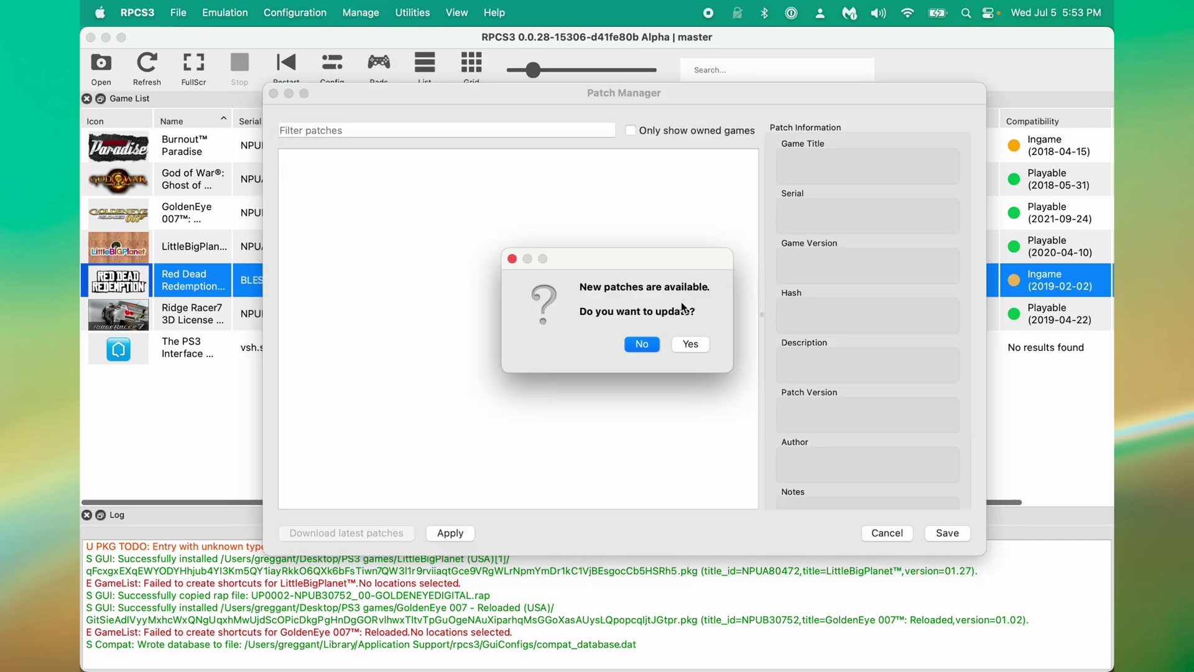
pyautogui.click(689, 344)
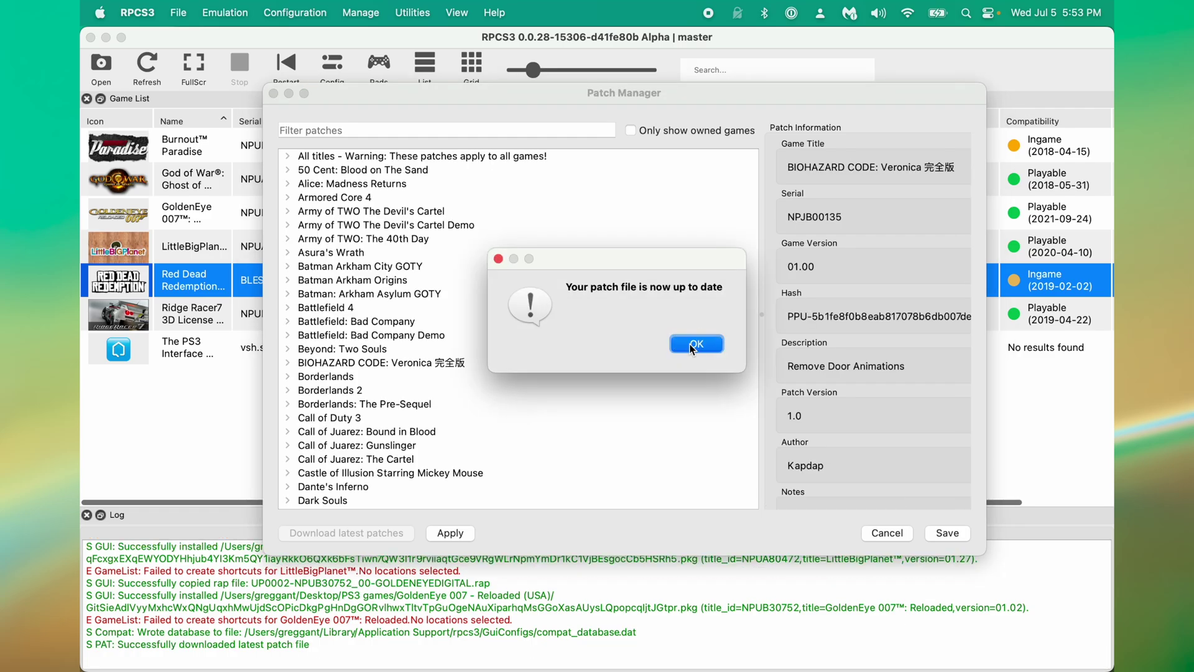
pyautogui.click(695, 344)
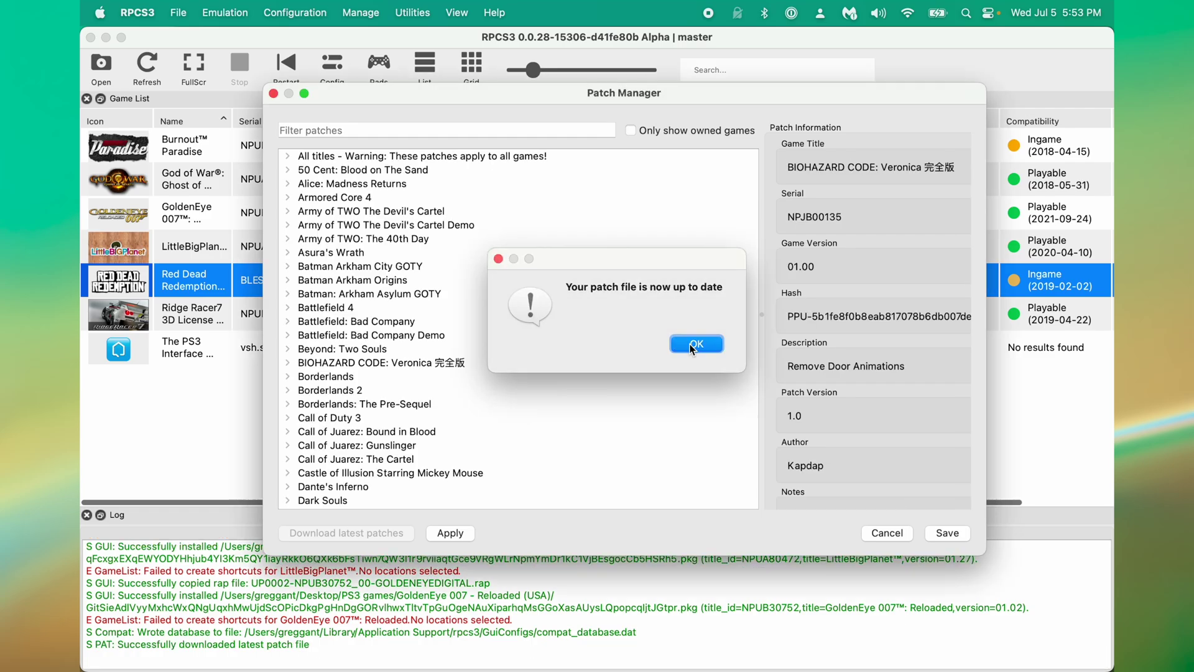
pyautogui.click(631, 131)
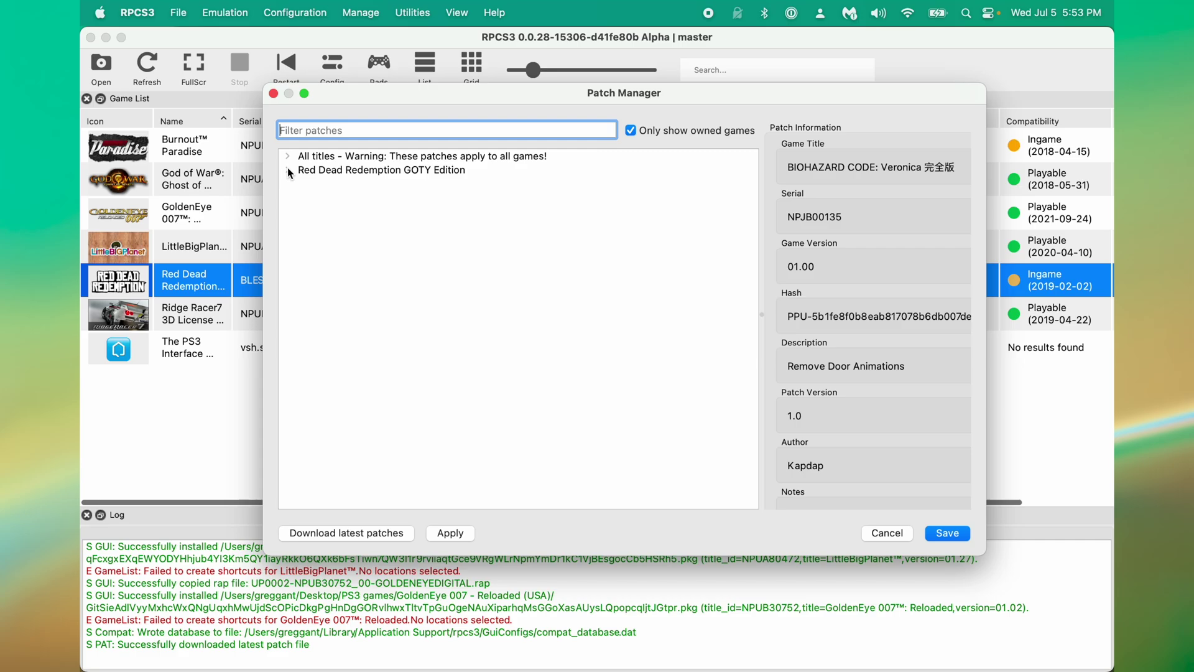
# Enable Red Dead's Aspect Ratio, Disable Motion Blur, Skip Intro and Unlock FPS patches
pyautogui.click(287, 169)
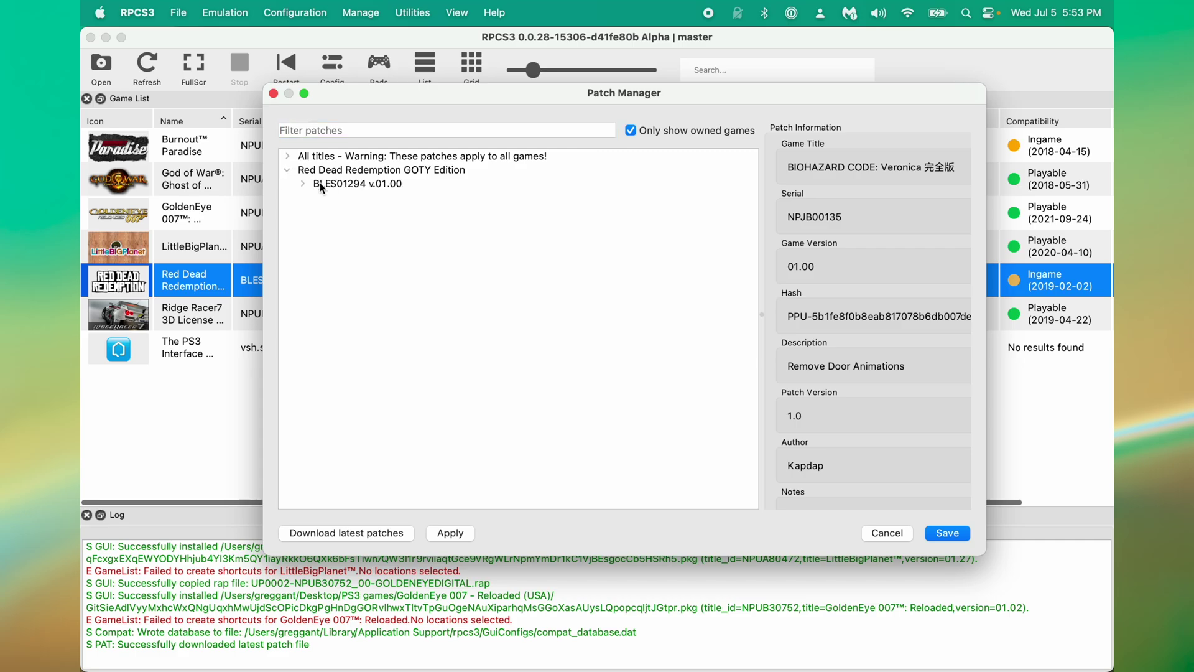
pyautogui.click(302, 184)
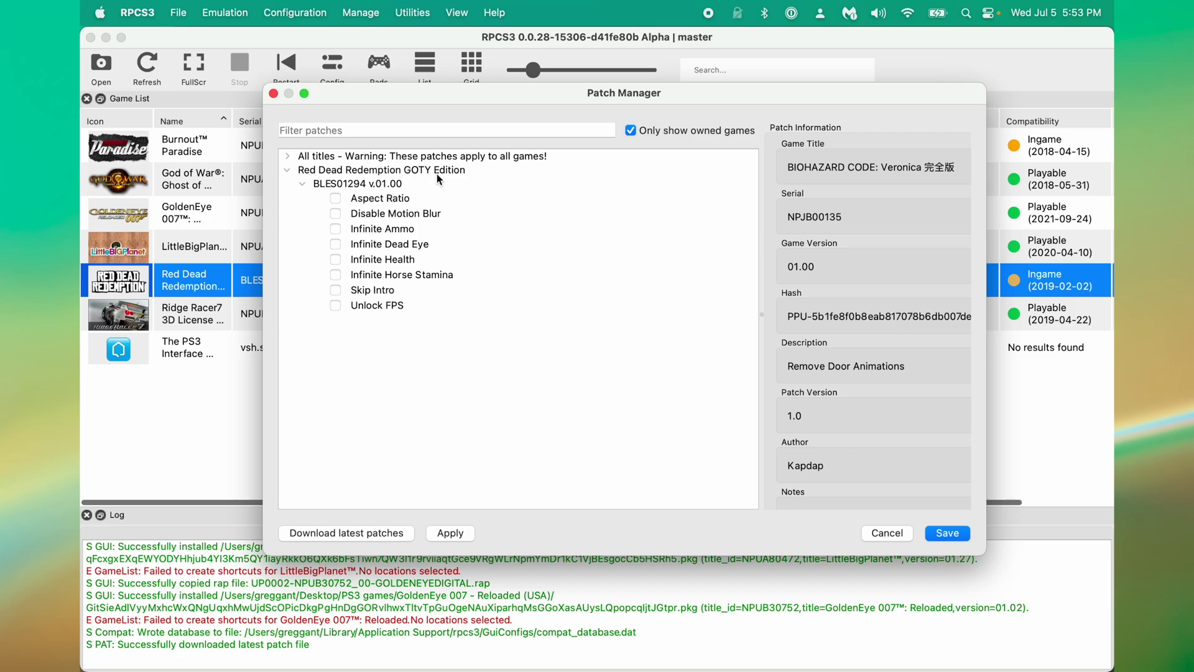
pyautogui.click(413, 199)
pyautogui.click(431, 229)
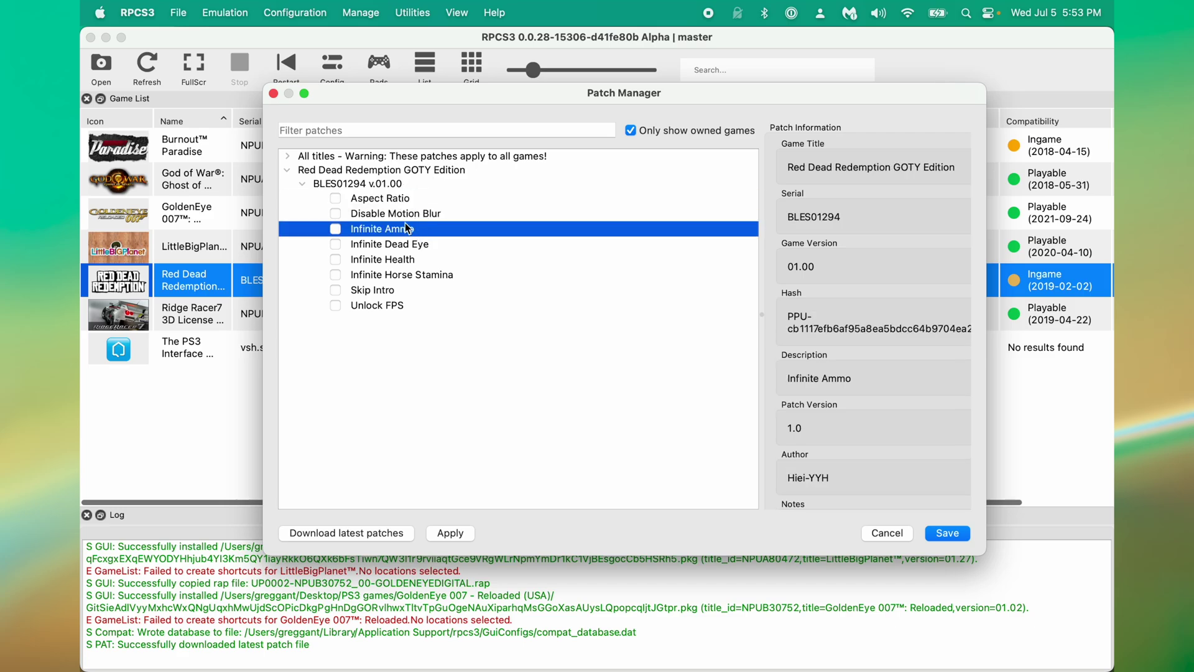
pyautogui.click(335, 198)
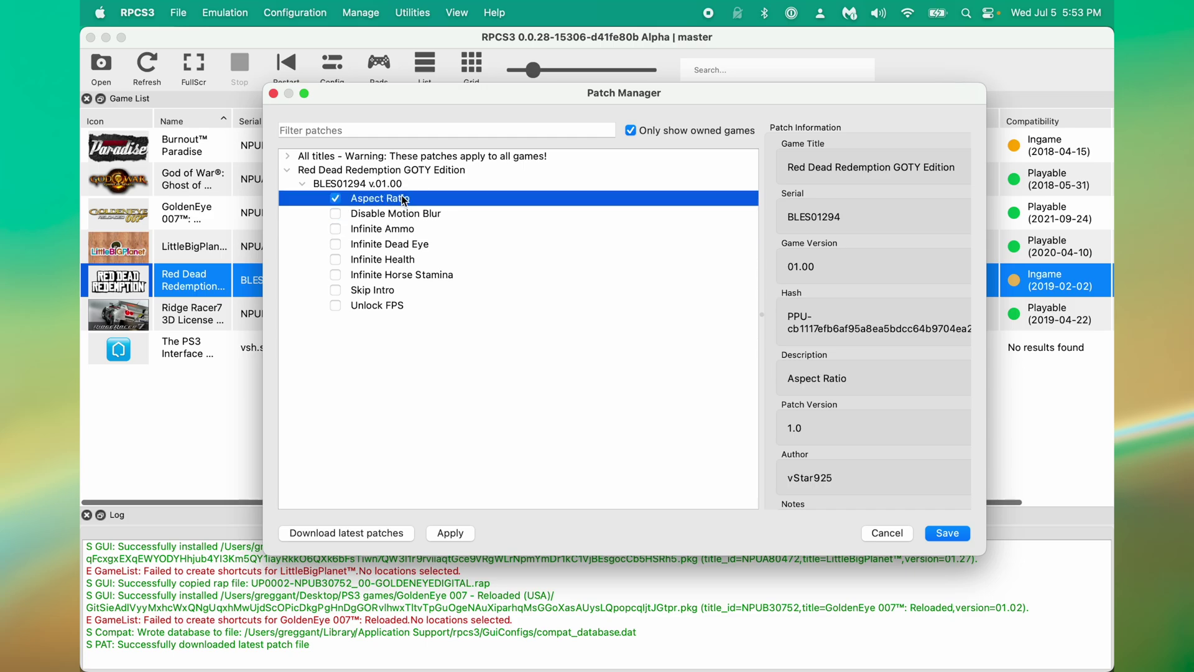
pyautogui.click(336, 214)
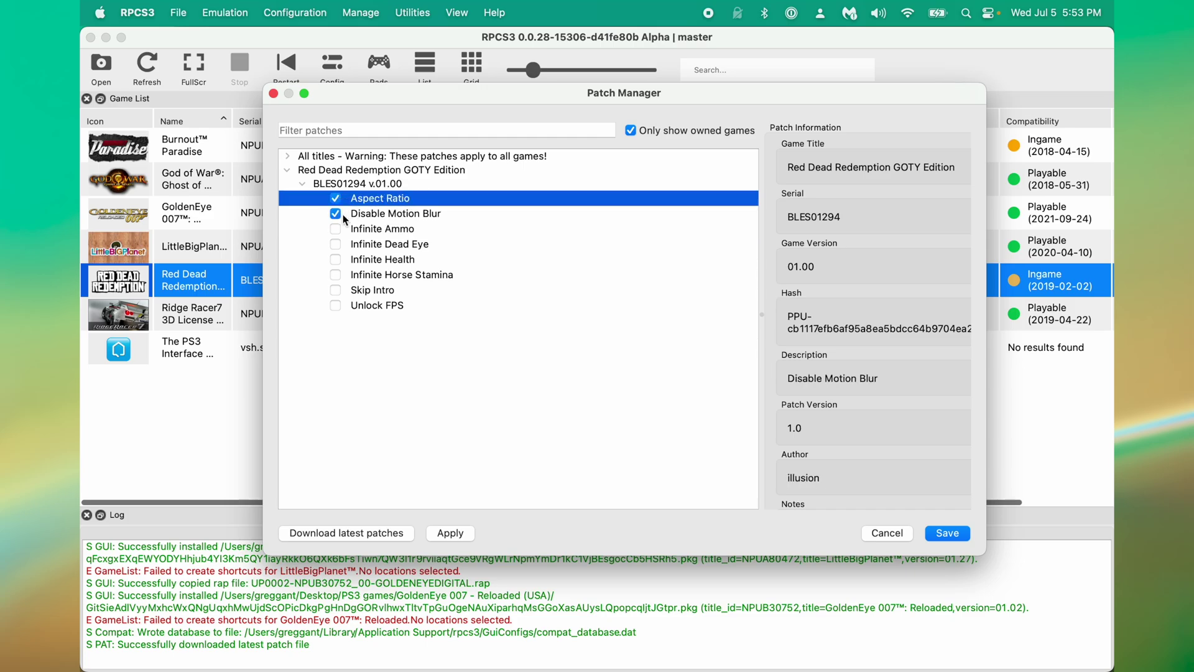
pyautogui.click(337, 290)
pyautogui.click(337, 305)
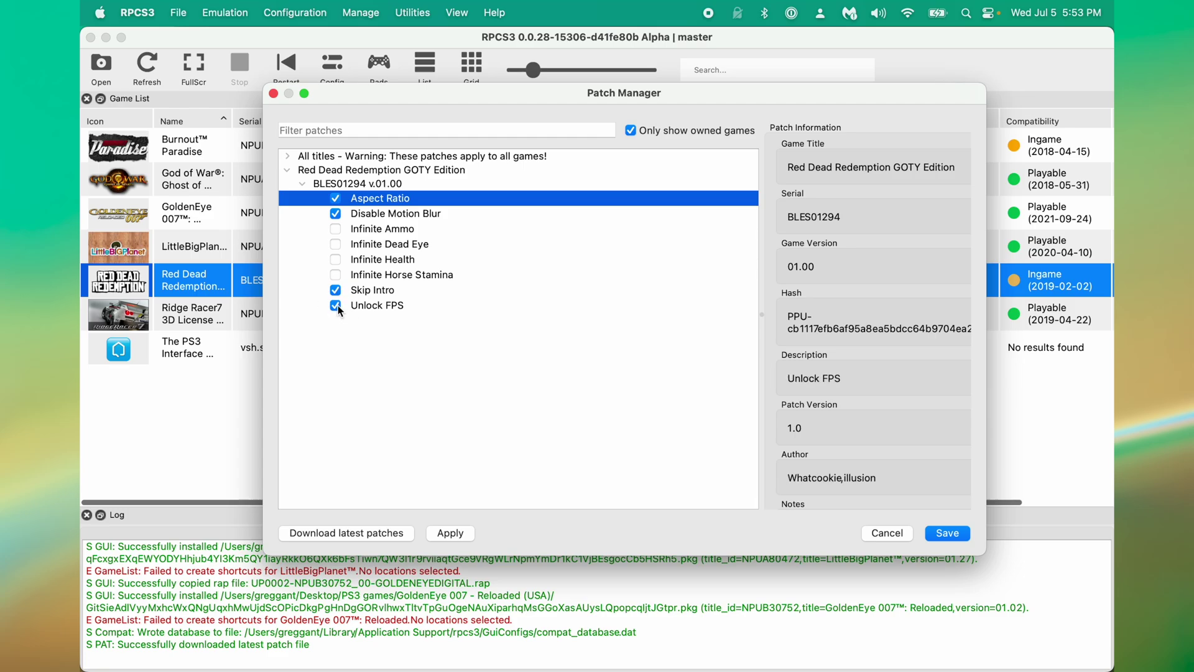
pyautogui.click(405, 306)
# Enable Infinite Ammo, Infinite Dead Eye, Infinite Health and Infinite Horse Stamina, then save
pyautogui.click(370, 228)
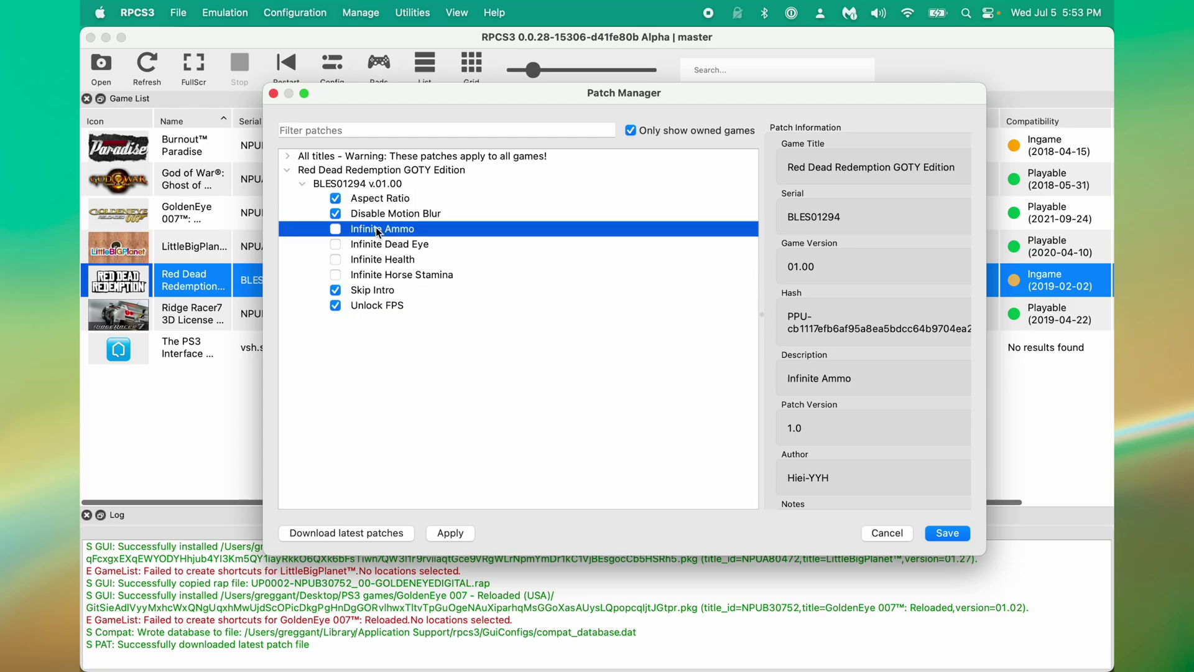
pyautogui.click(334, 228)
pyautogui.click(335, 244)
pyautogui.click(336, 260)
pyautogui.click(335, 274)
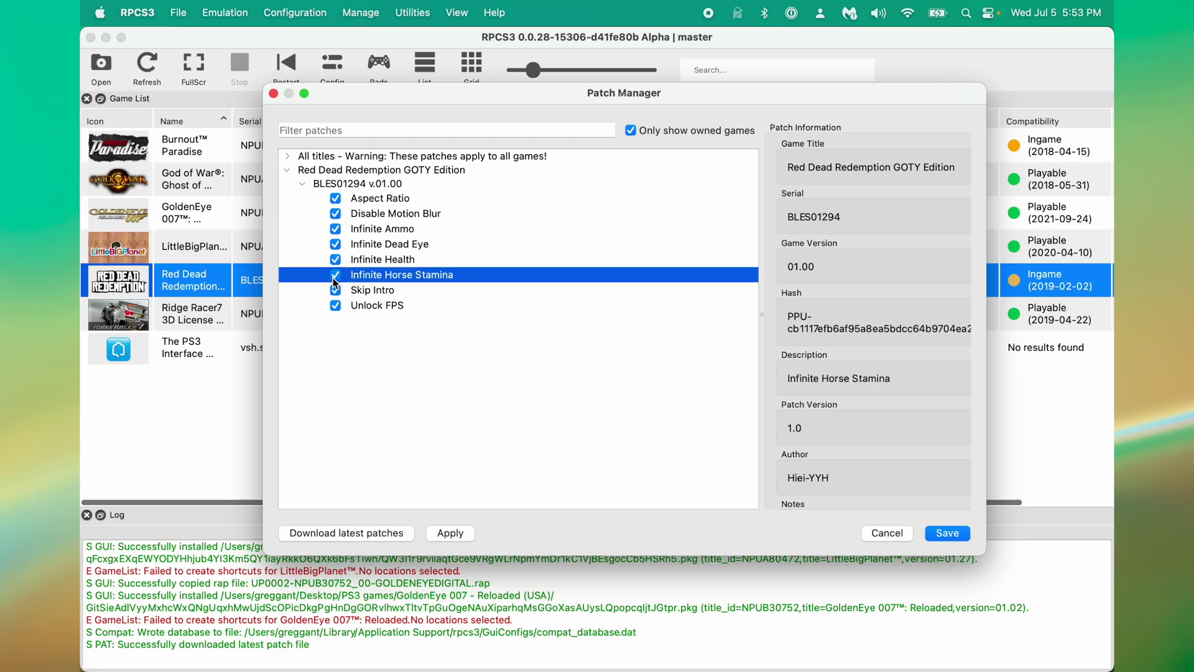
pyautogui.click(947, 534)
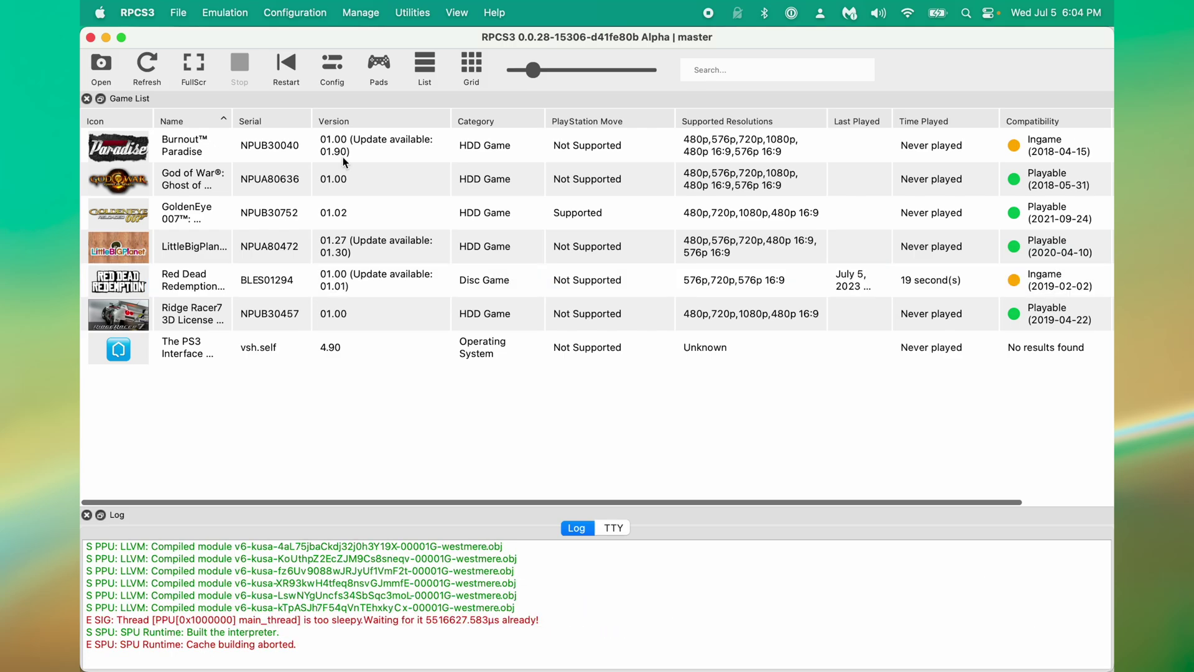
# Install the Burnout Paradise v1.90 update .pkg from its Desktop folder, confirming the installation
pyautogui.click(178, 14)
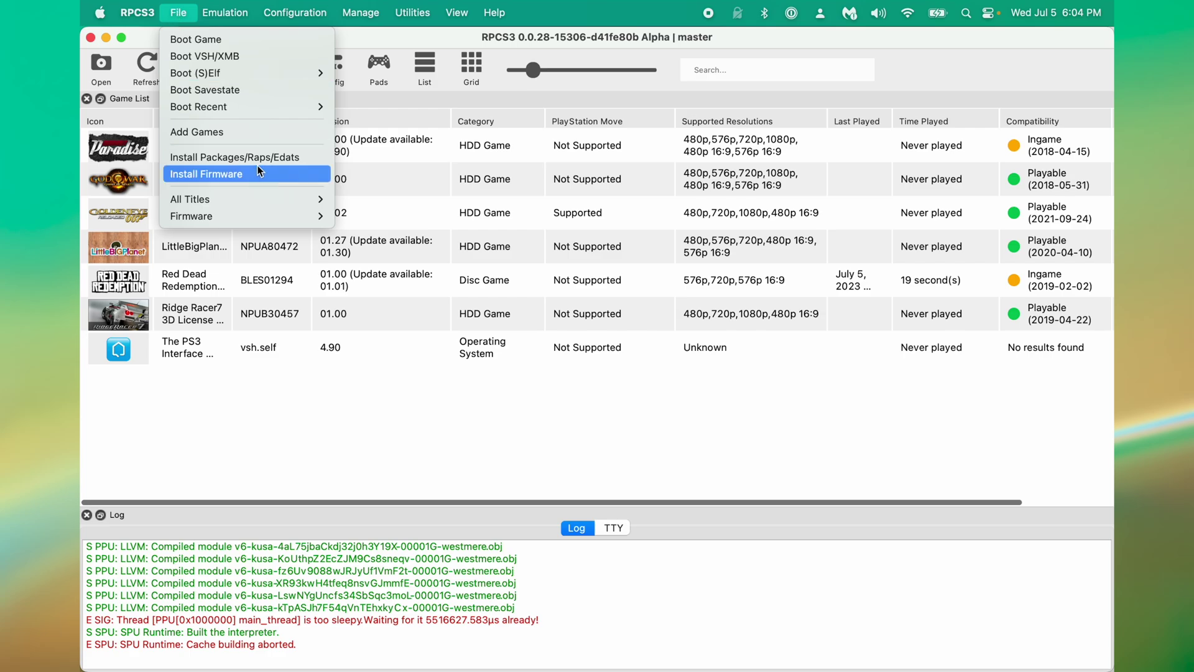
pyautogui.click(222, 163)
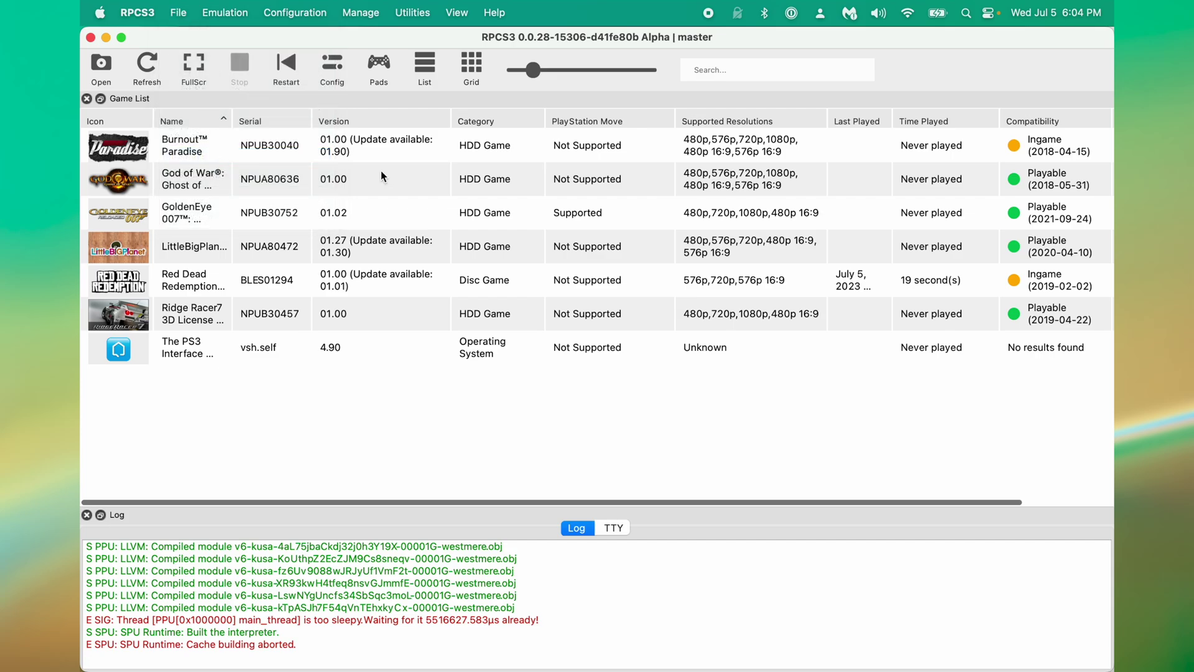
pyautogui.click(615, 127)
pyautogui.click(618, 161)
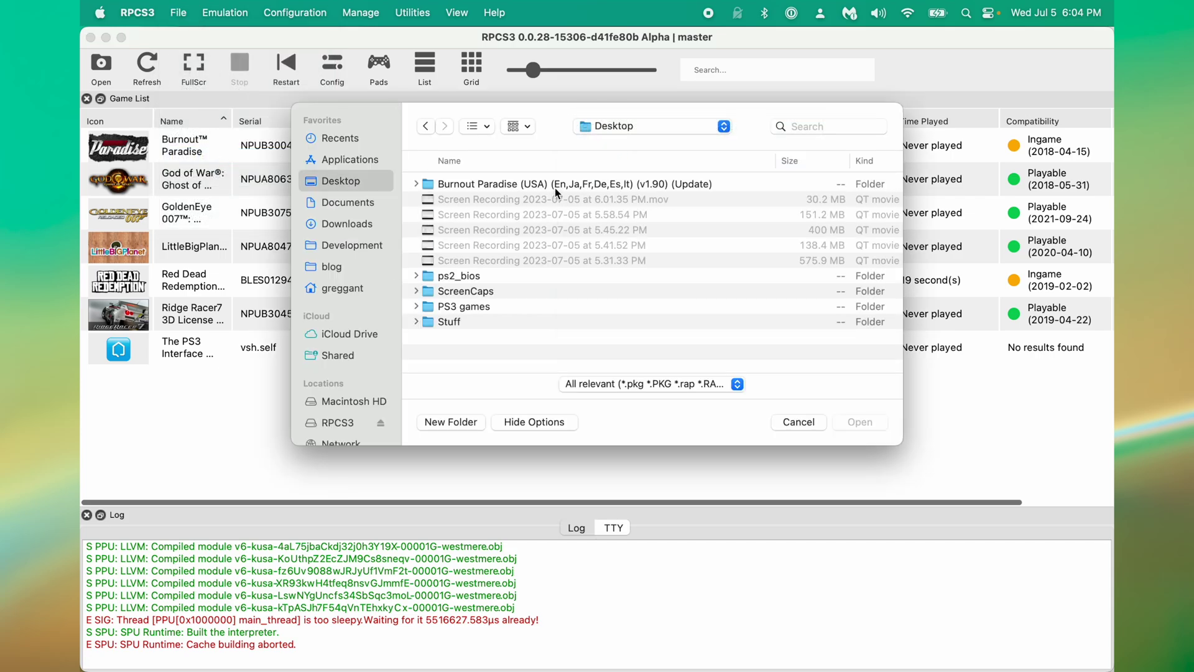
pyautogui.click(562, 185)
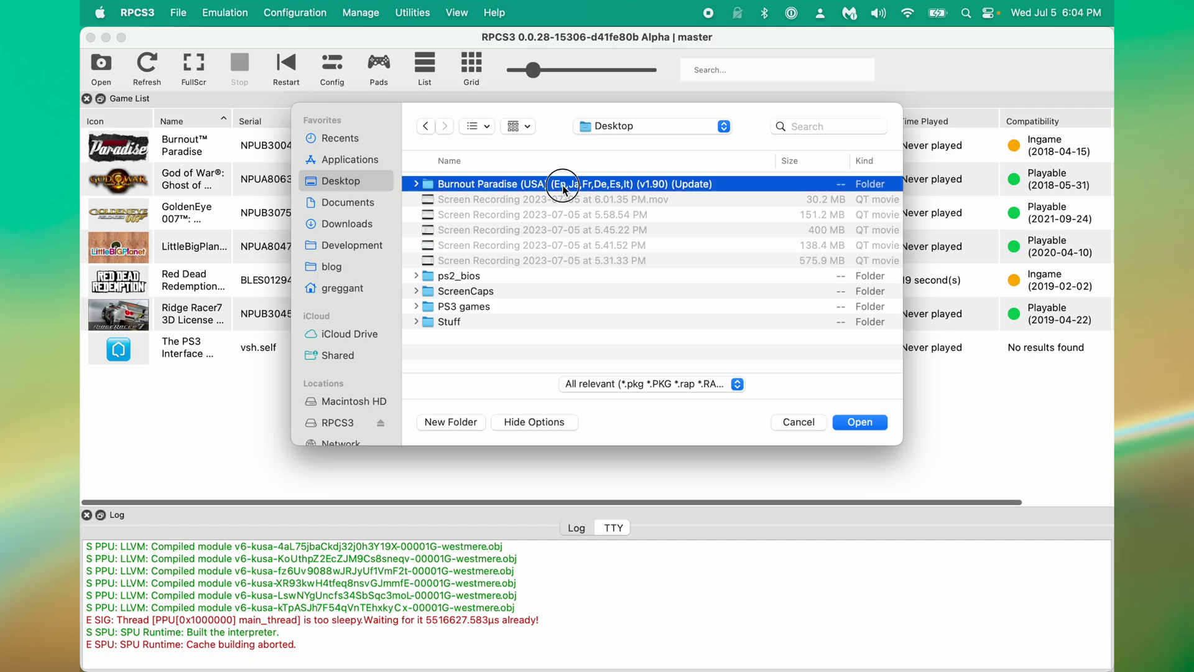
pyautogui.doubleClick(562, 185)
pyautogui.click(562, 181)
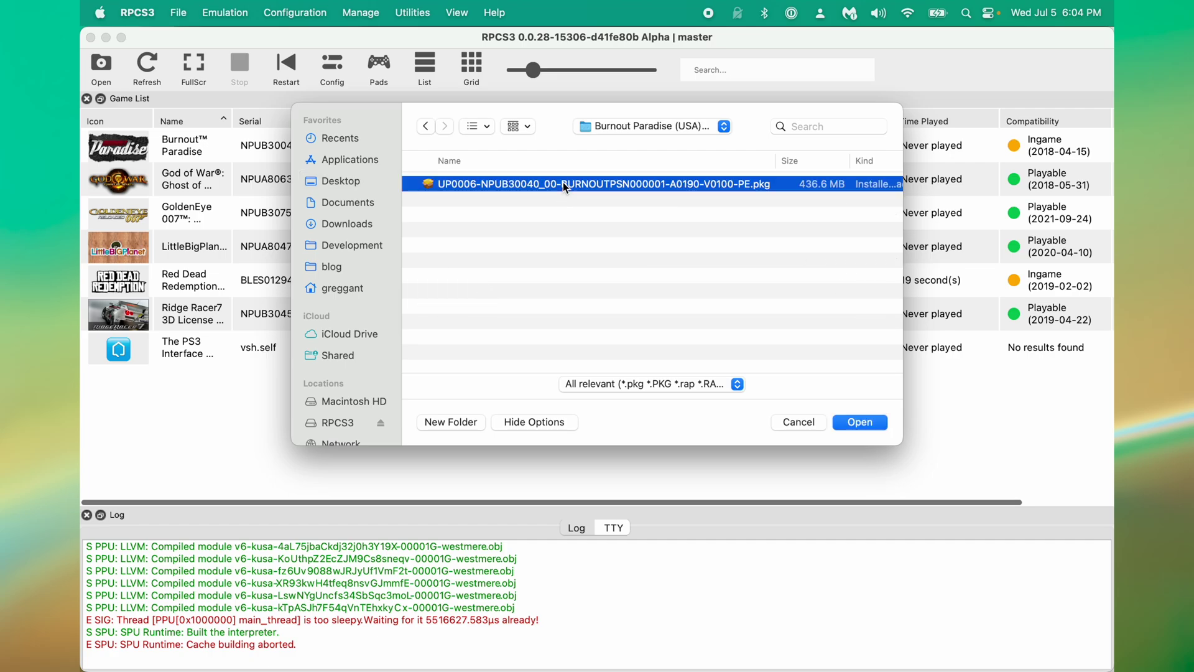
pyautogui.click(860, 423)
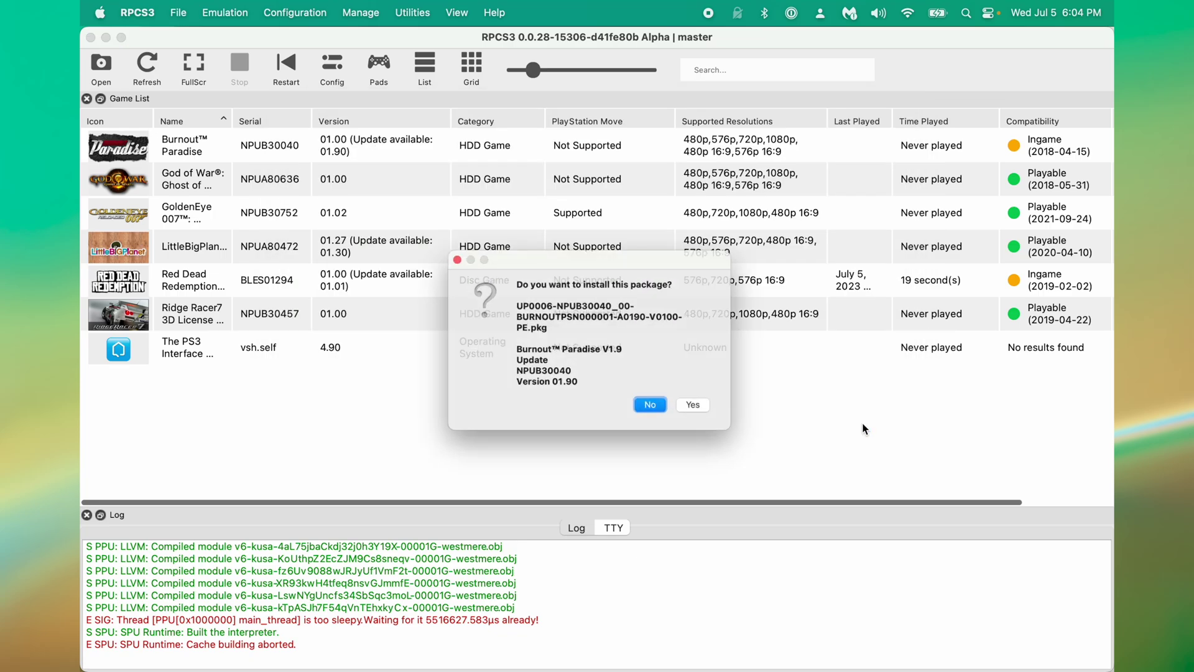
pyautogui.click(715, 415)
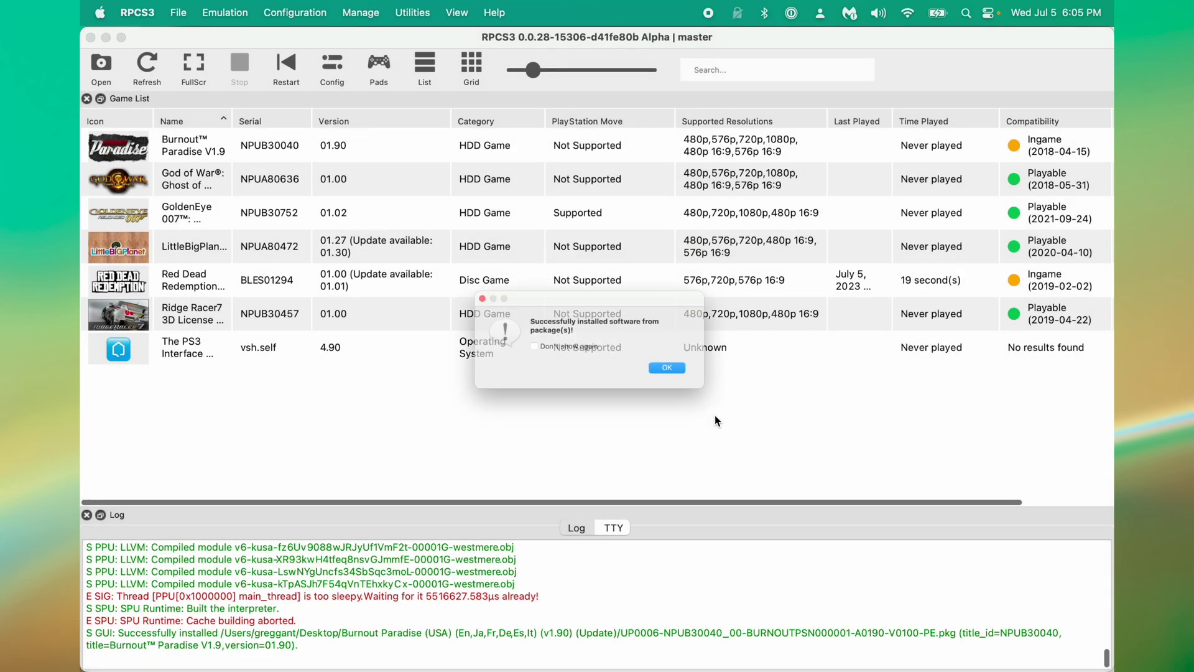
pyautogui.press('Return')
pyautogui.click(363, 151)
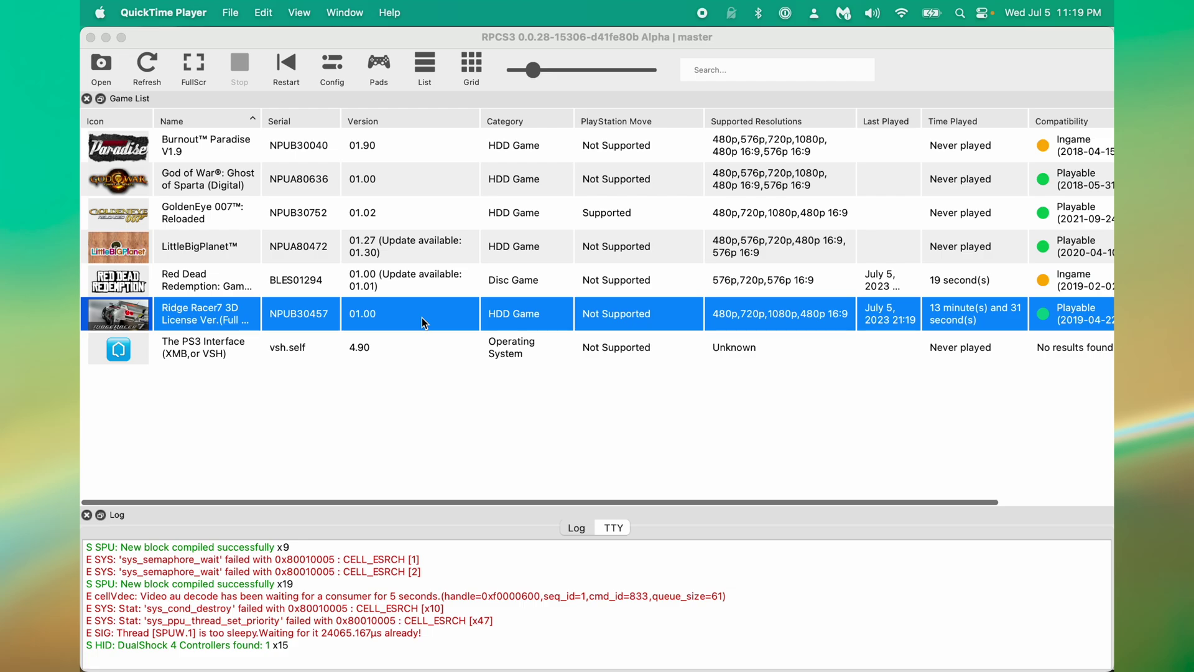
# Launch Ridge Racer 7 and highlight RIDGE STATE GRAND PRIX in its main menu
pyautogui.doubleClick(422, 317)
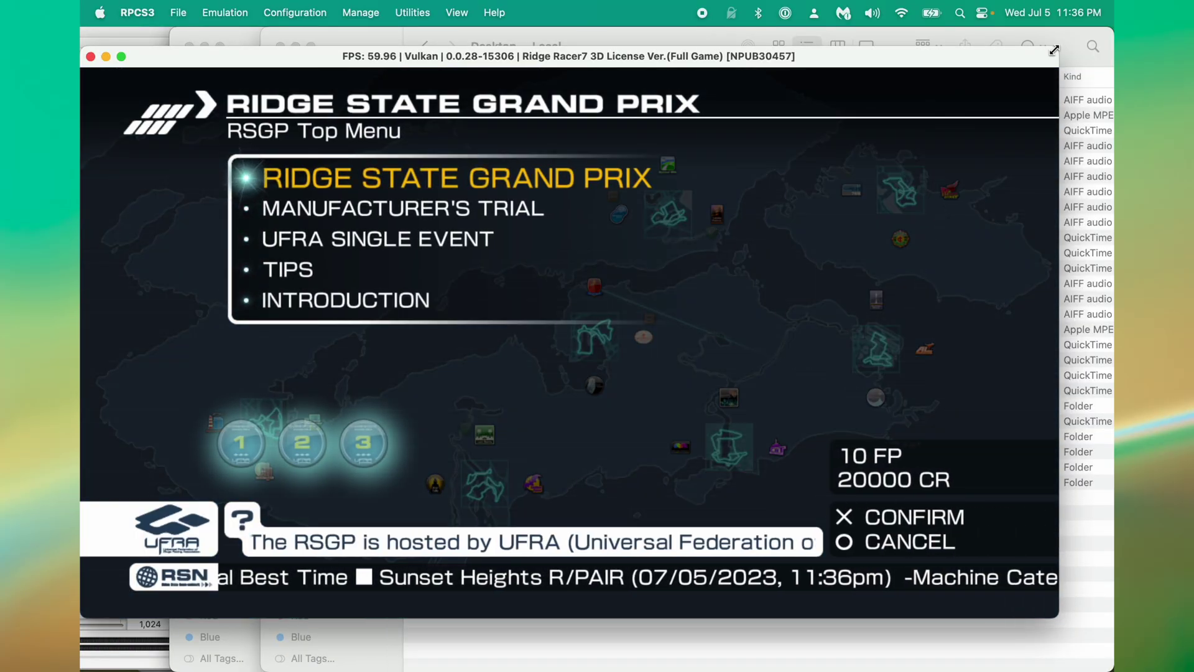
pyautogui.press('Down')
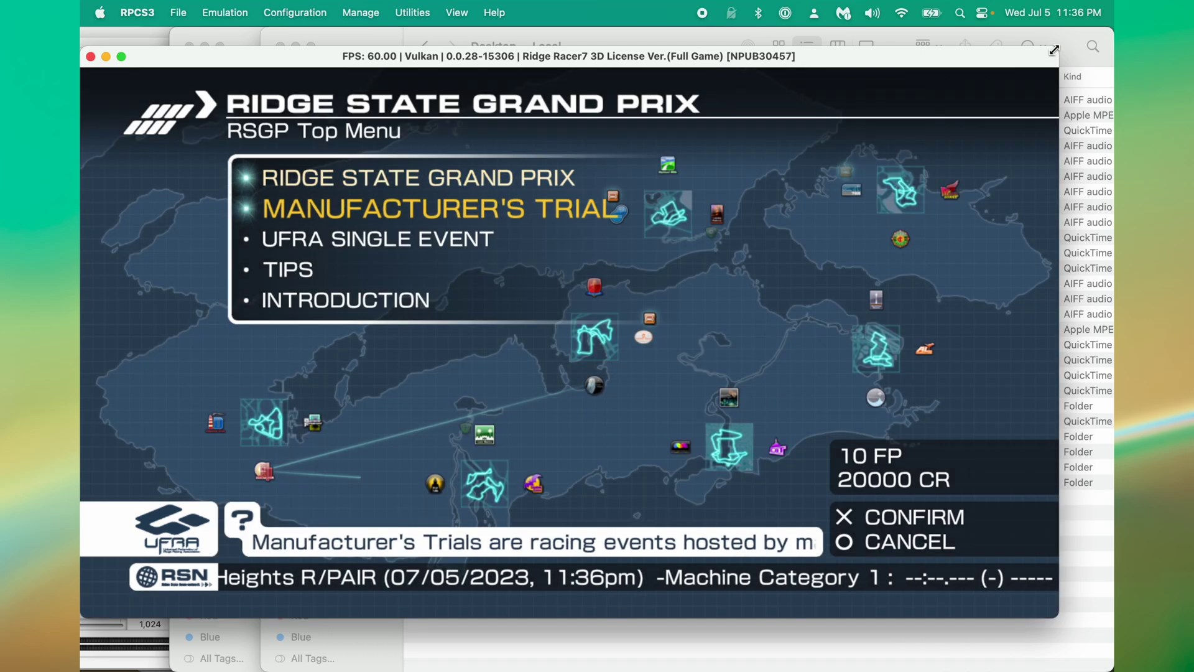
pyautogui.press('Up')
# Enter the Ridge State Grand Prix menu and create a savestate of the game
pyautogui.press('x')
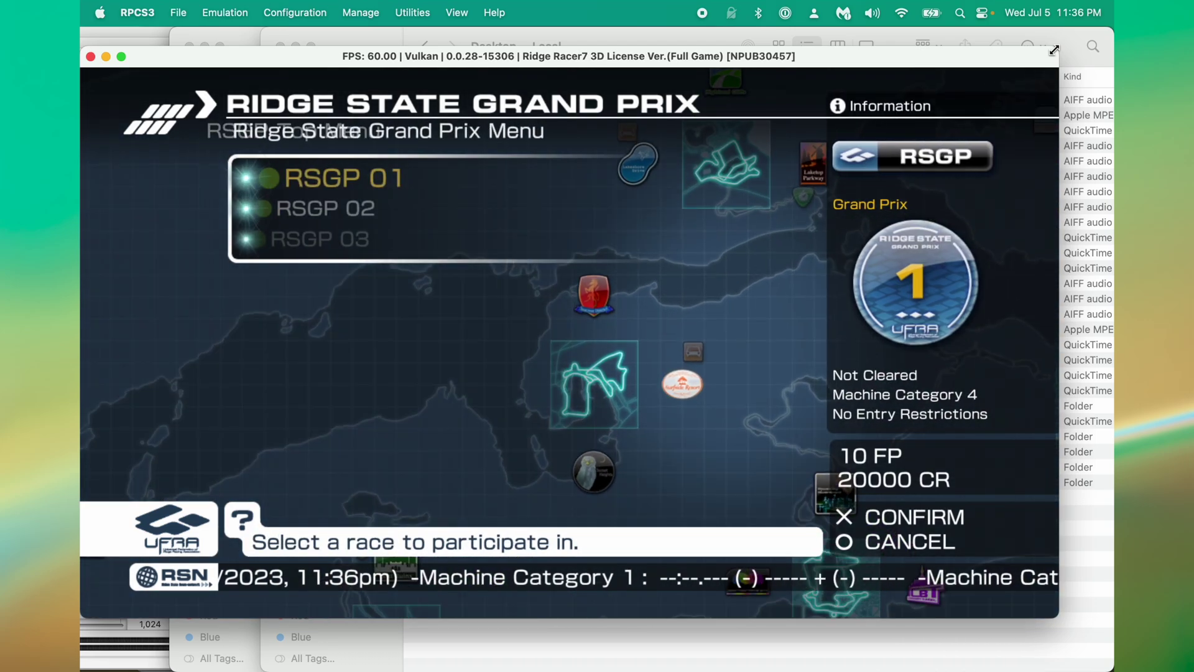
pyautogui.click(418, 14)
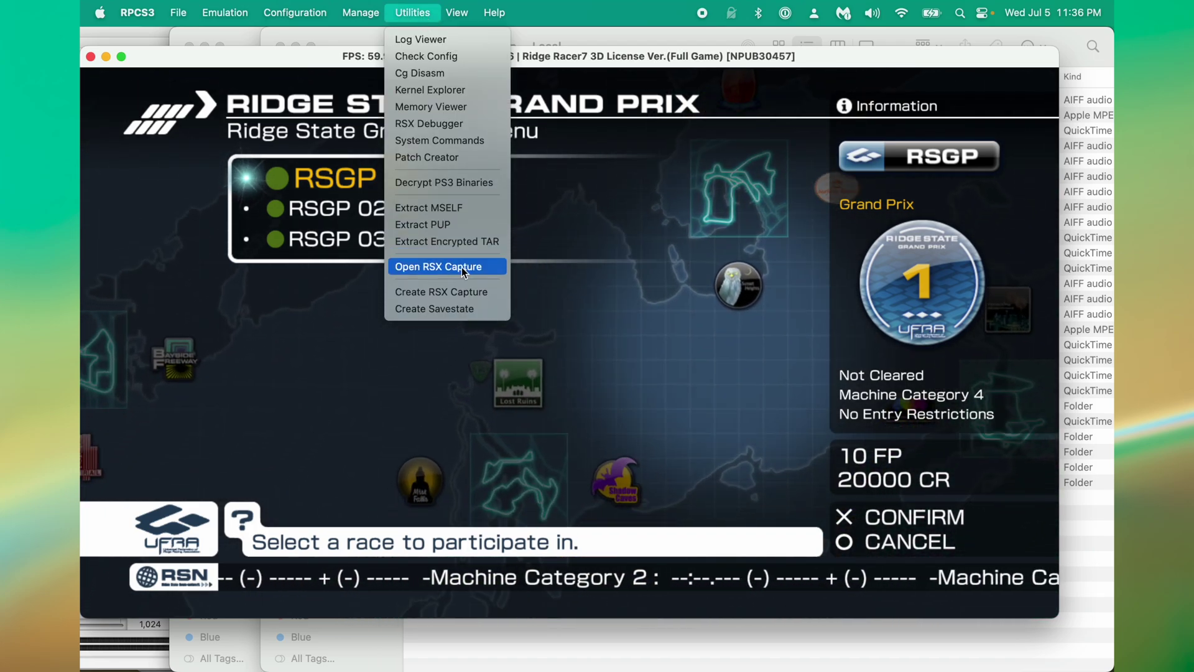
pyautogui.click(468, 311)
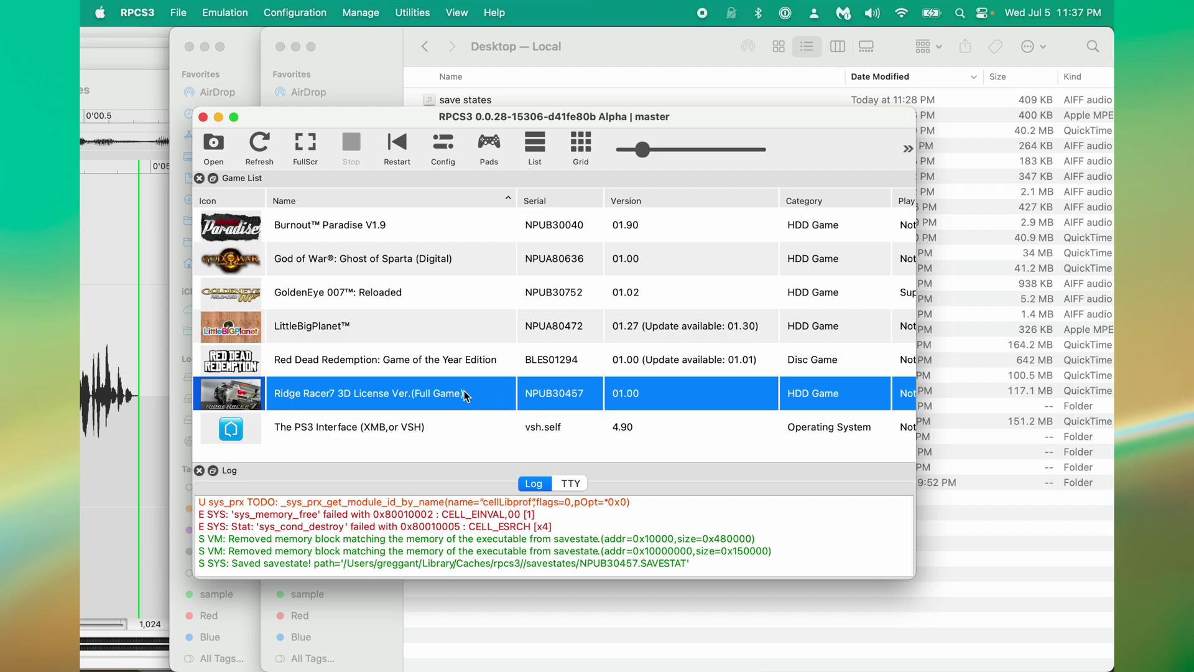
# Boot Ridge Racer 7 from its savestate, then exit the game back to the list
pyautogui.rightClick(490, 393)
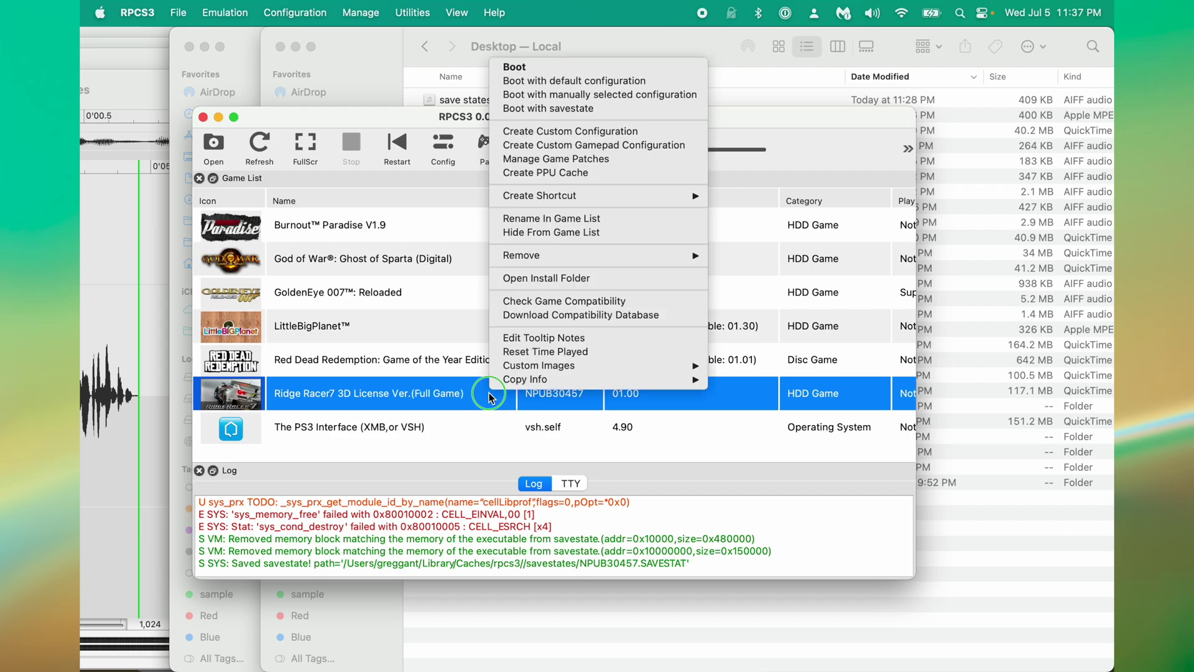
pyautogui.click(602, 109)
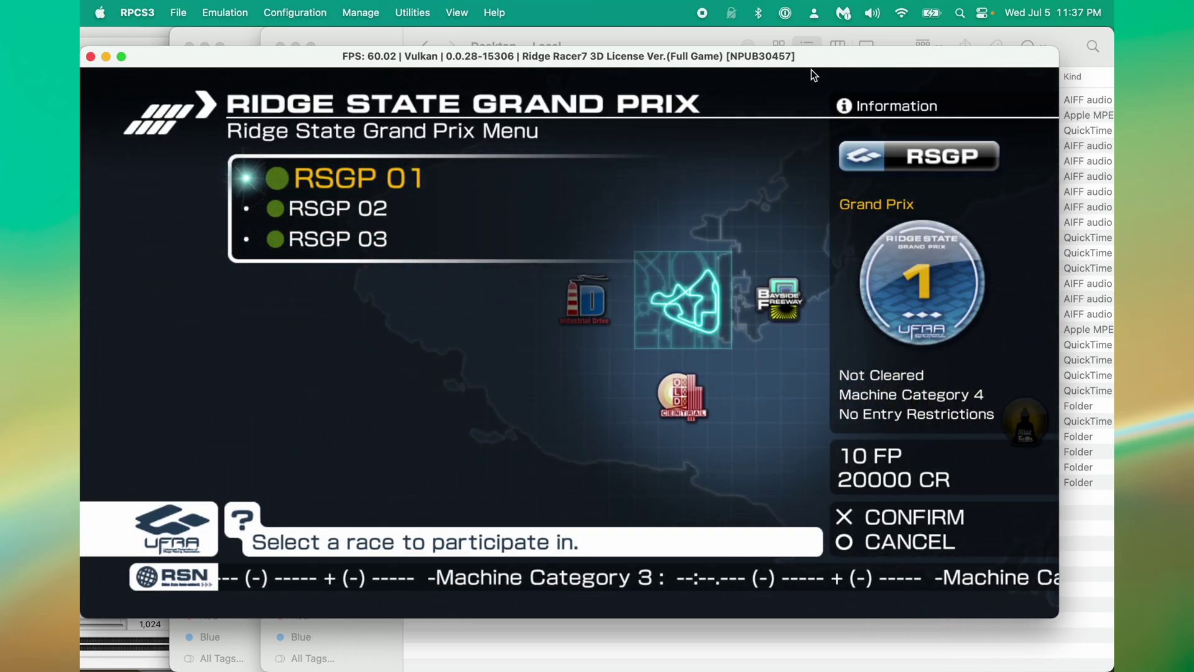
pyautogui.click(90, 58)
pyautogui.click(690, 375)
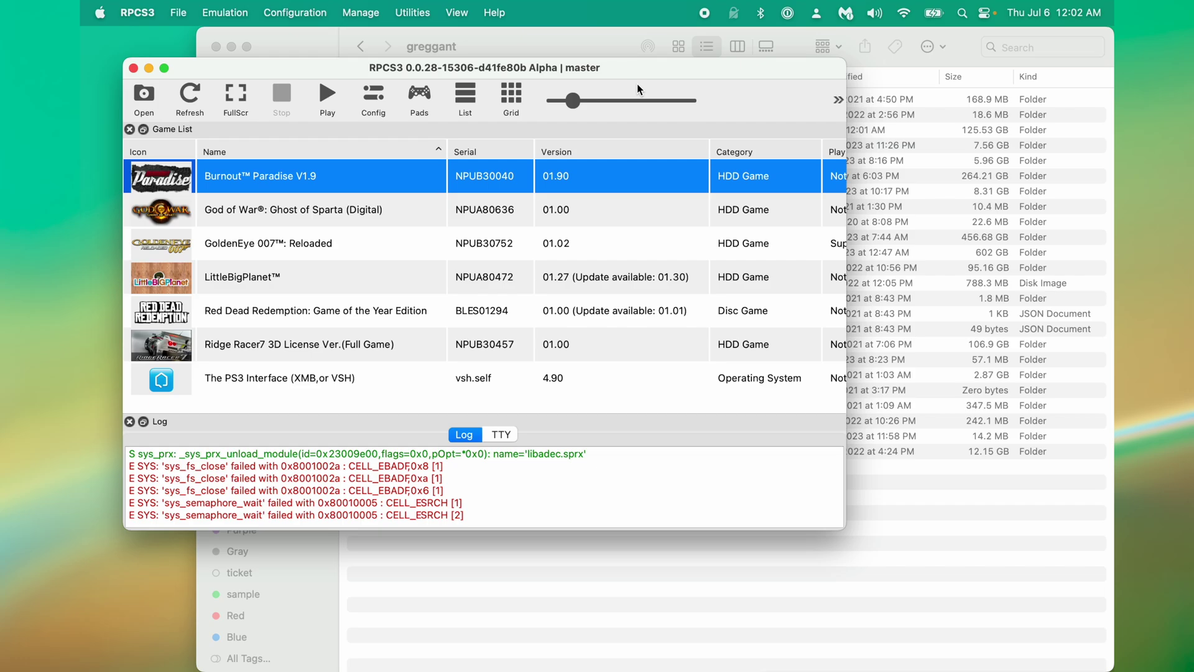
# Bring Finder forward at the Library folder and check its view options
pyautogui.click(603, 42)
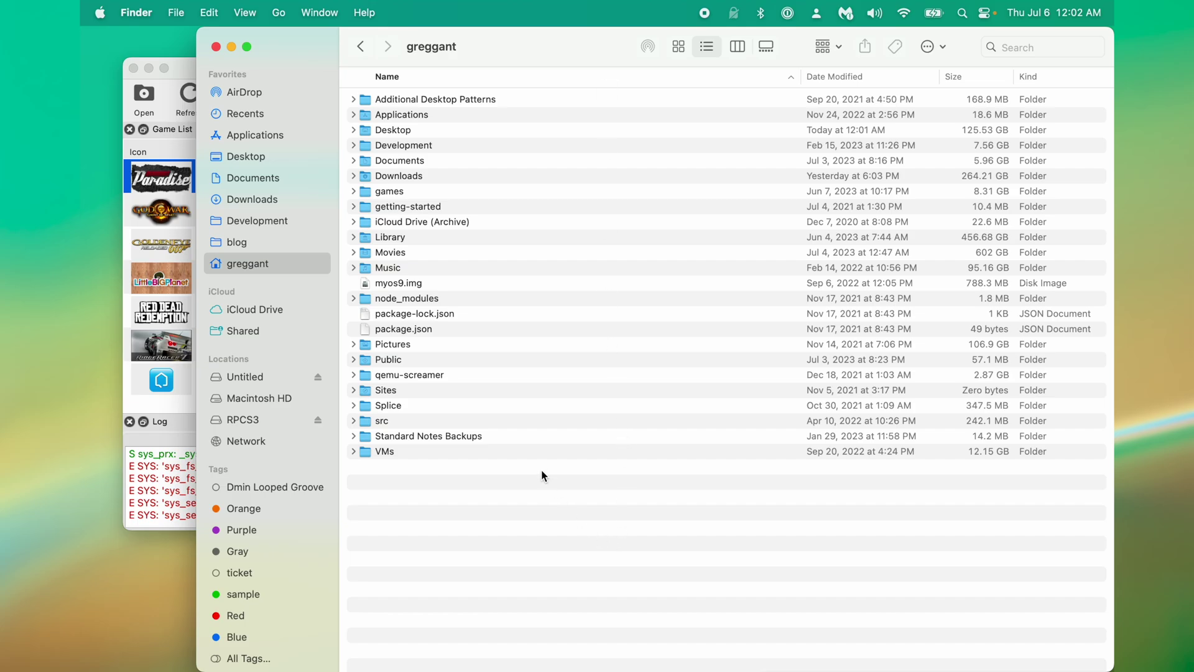
pyautogui.press('l')
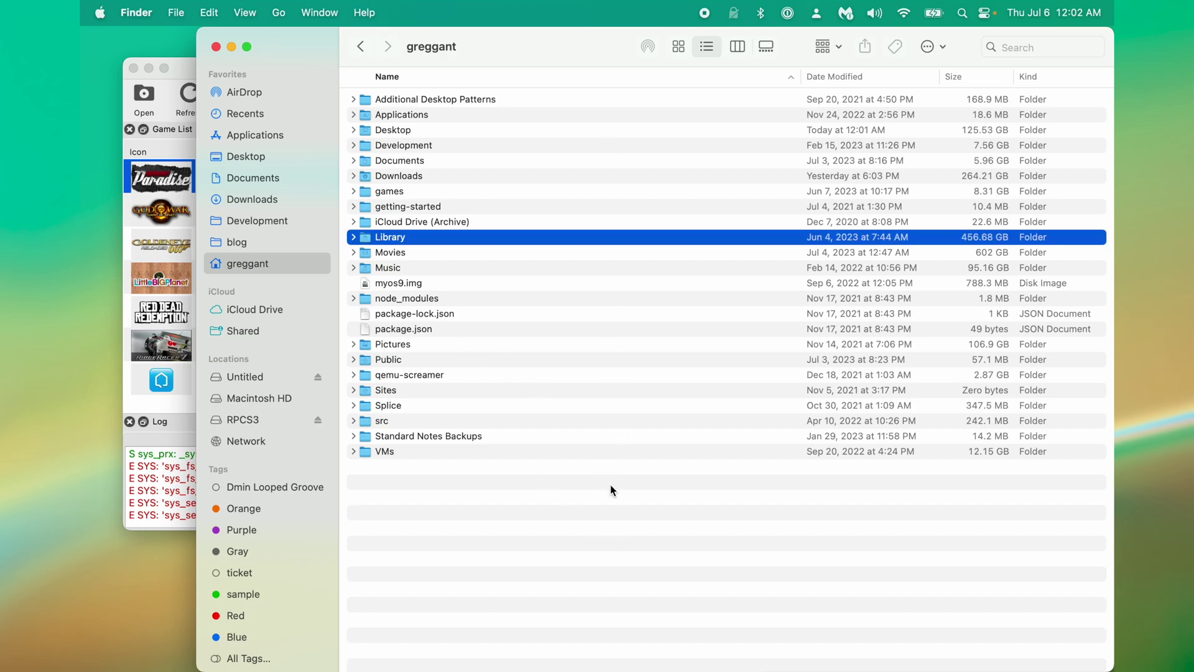
pyautogui.click(620, 531)
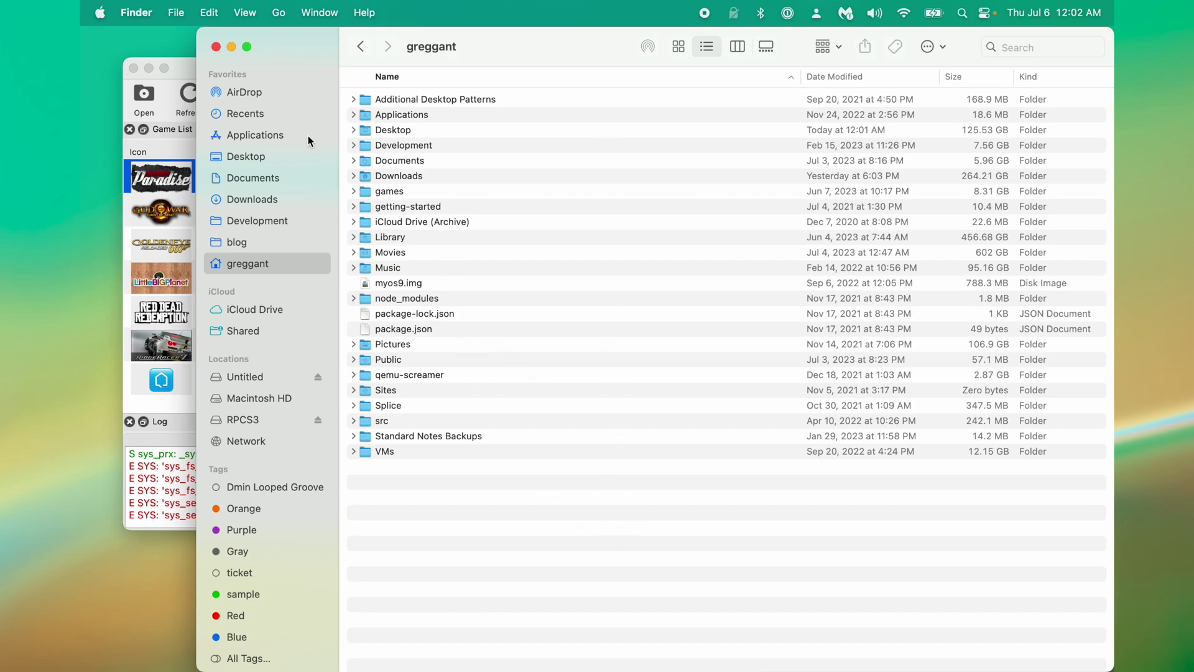
pyautogui.click(246, 12)
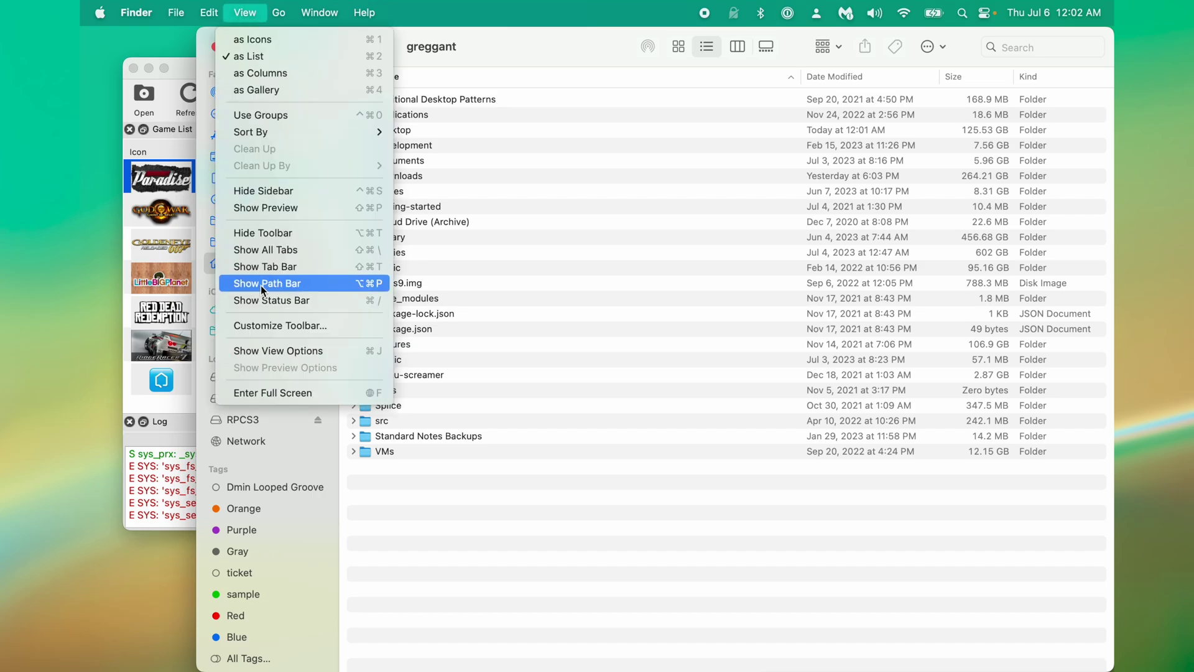
pyautogui.click(283, 353)
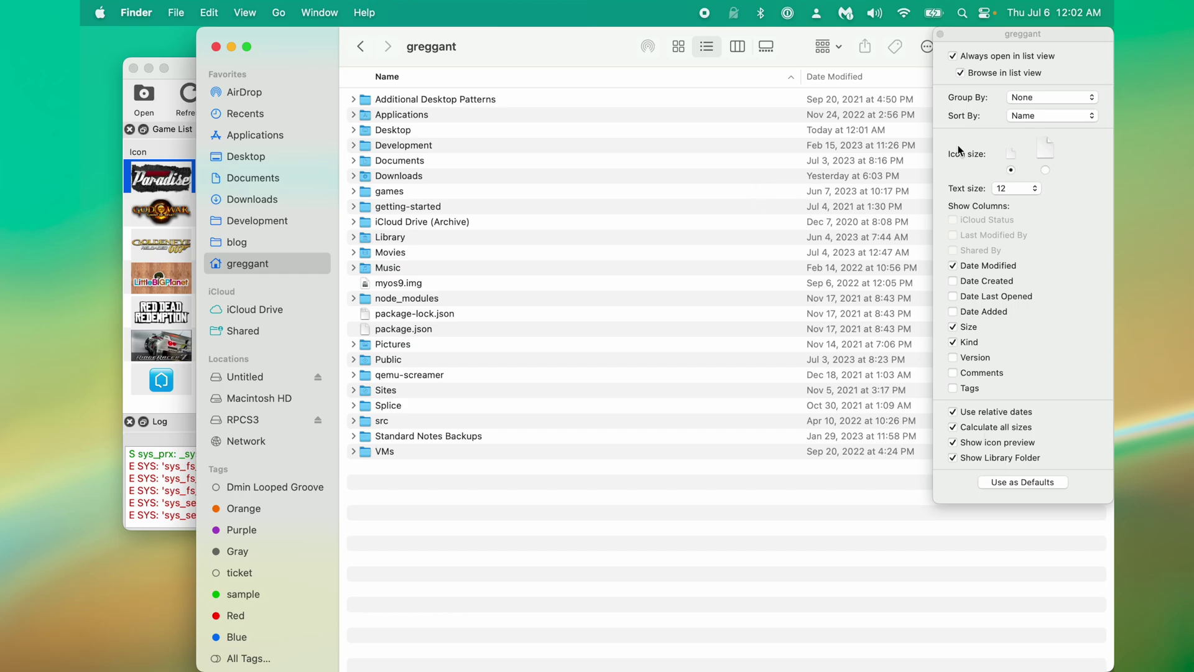
pyautogui.click(939, 35)
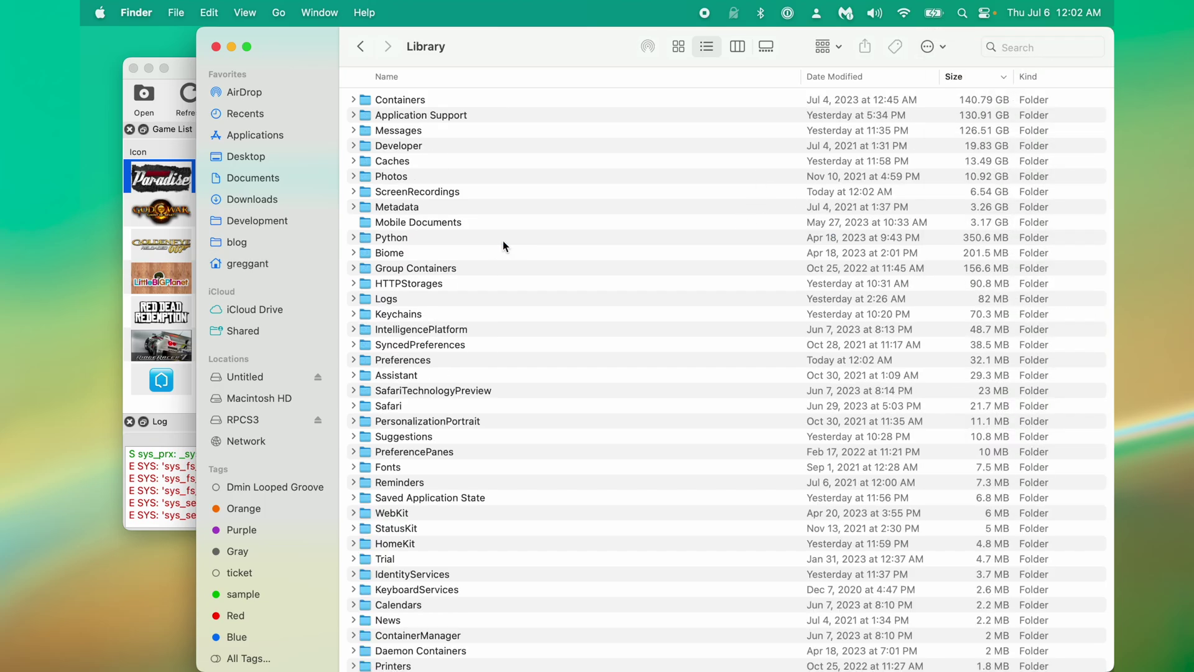
# Open Application Support and then the rpcs3 folder inside it
pyautogui.click(468, 116)
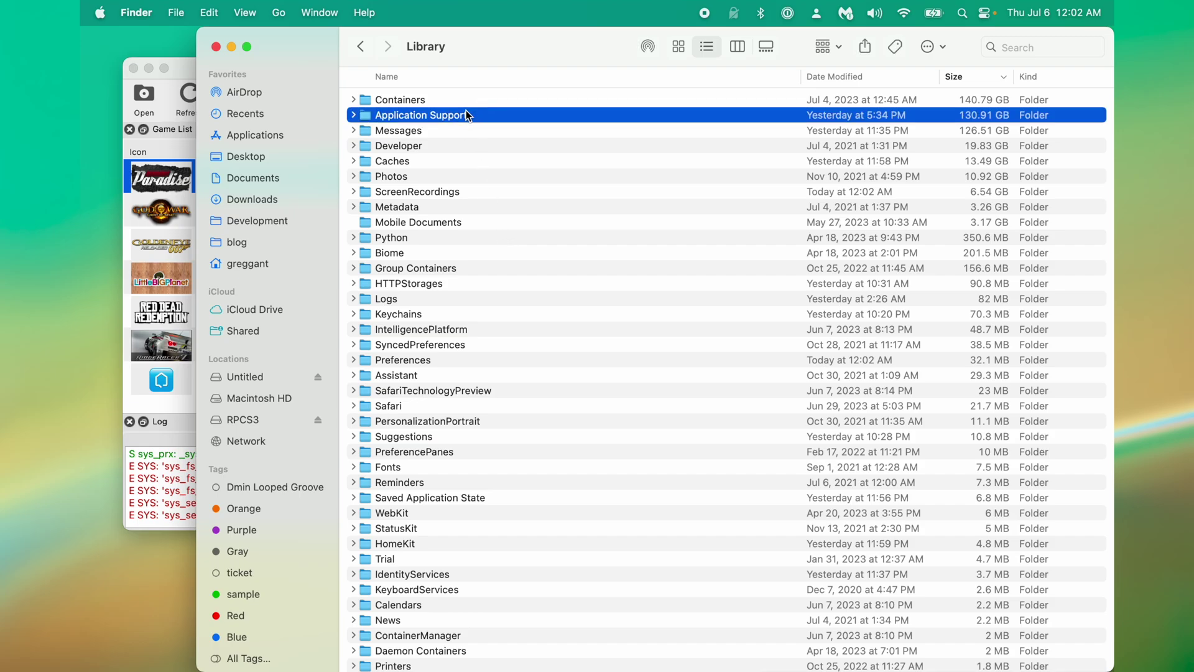
pyautogui.doubleClick(465, 114)
pyautogui.click(454, 115)
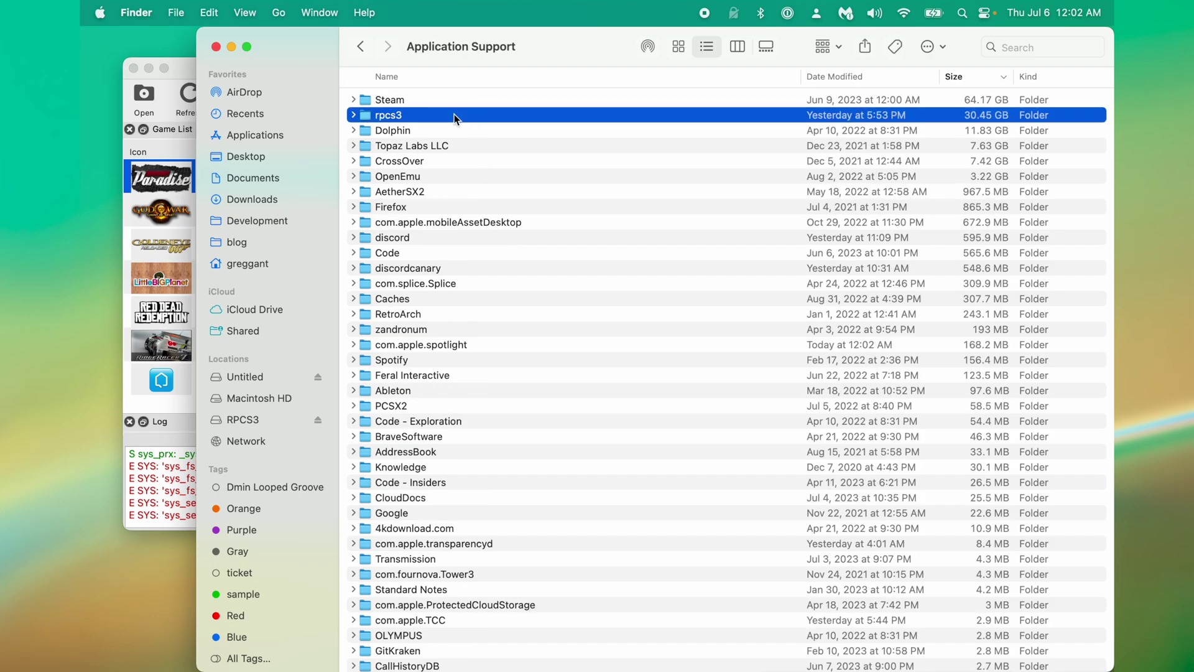
pyautogui.doubleClick(454, 115)
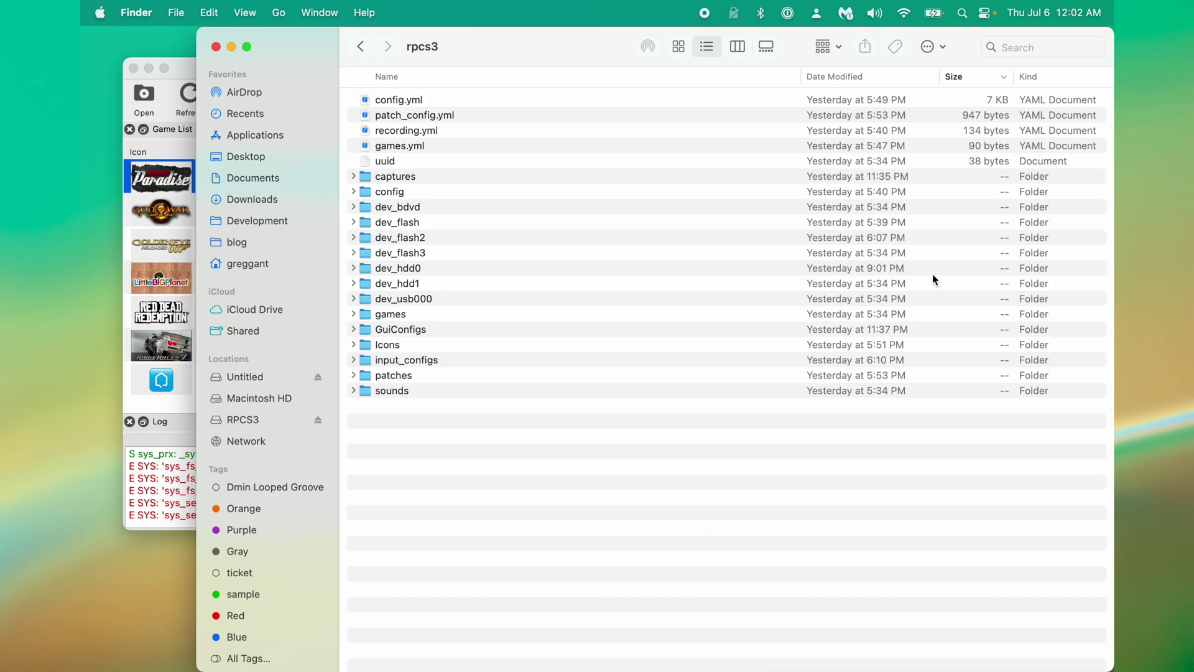
# Turn on Calculate all sizes and expand dev_hdd0 and its game folder
pyautogui.press('super+j')
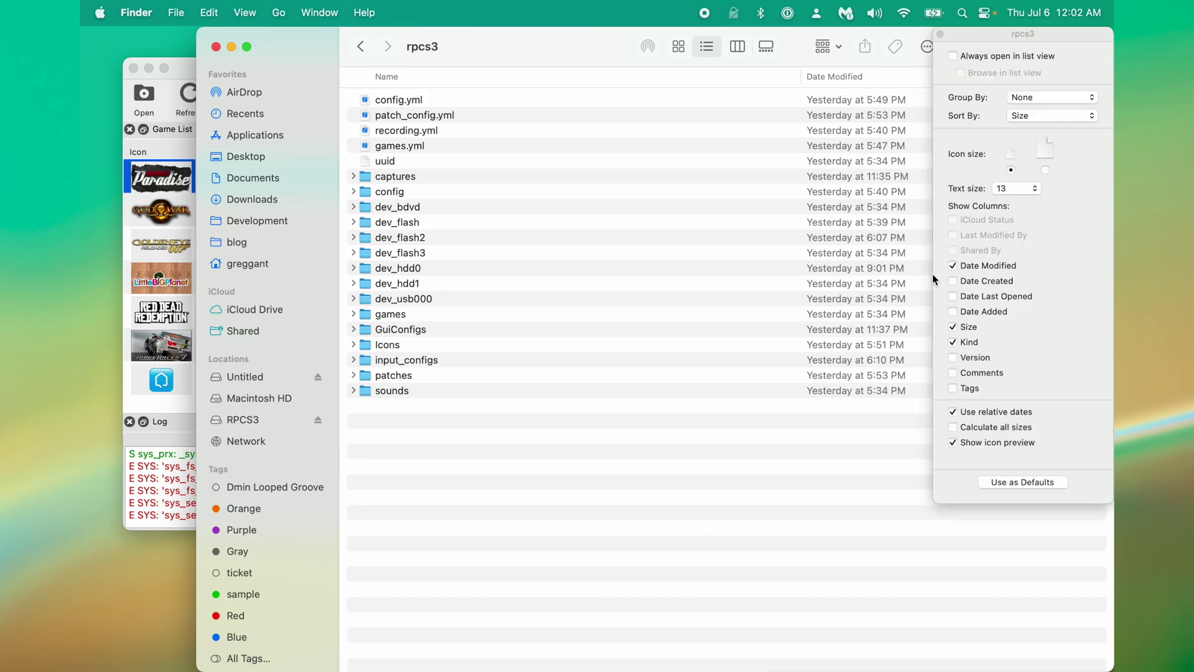
pyautogui.click(1013, 427)
pyautogui.click(940, 34)
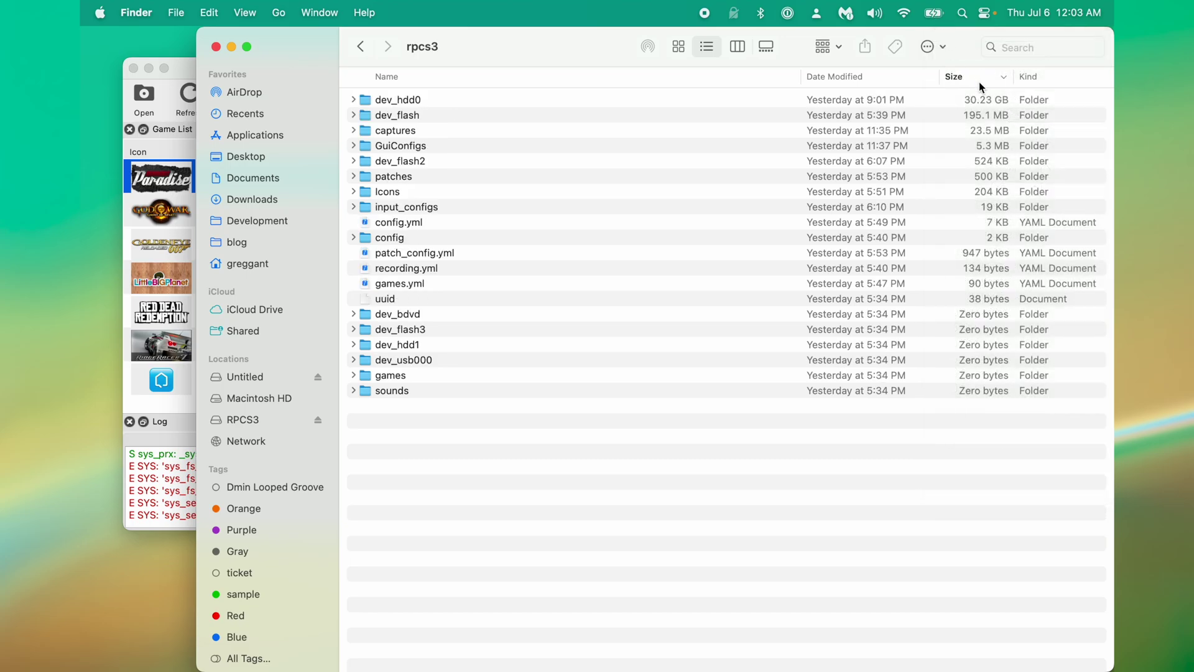
pyautogui.click(421, 105)
pyautogui.click(352, 99)
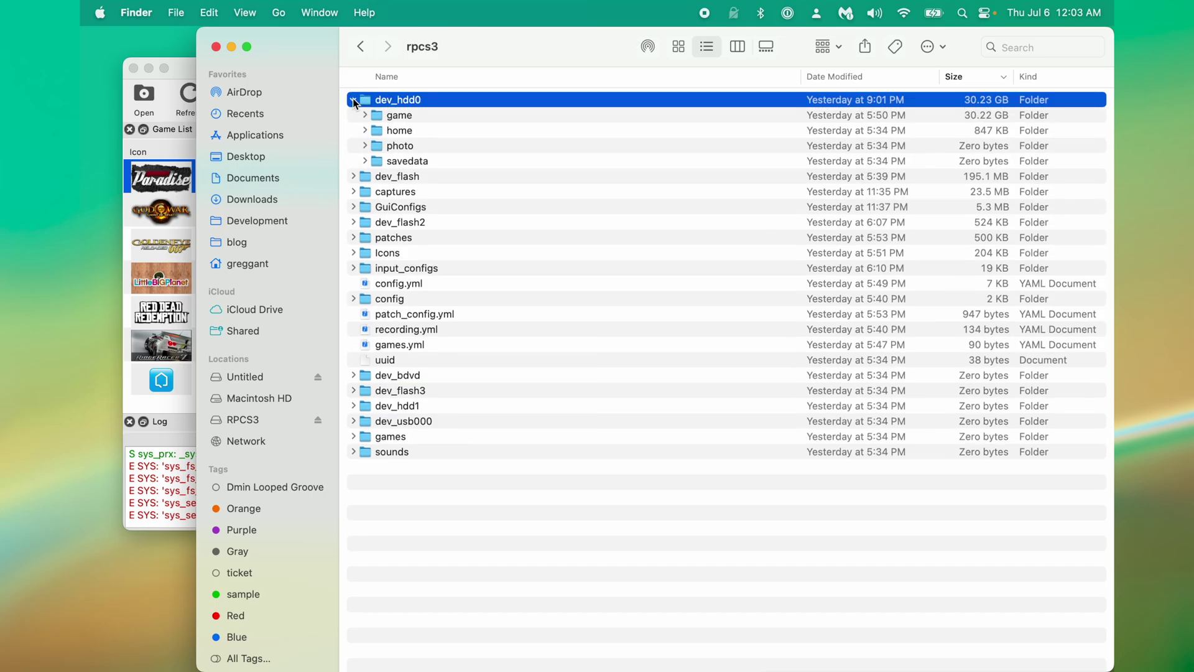
pyautogui.click(414, 117)
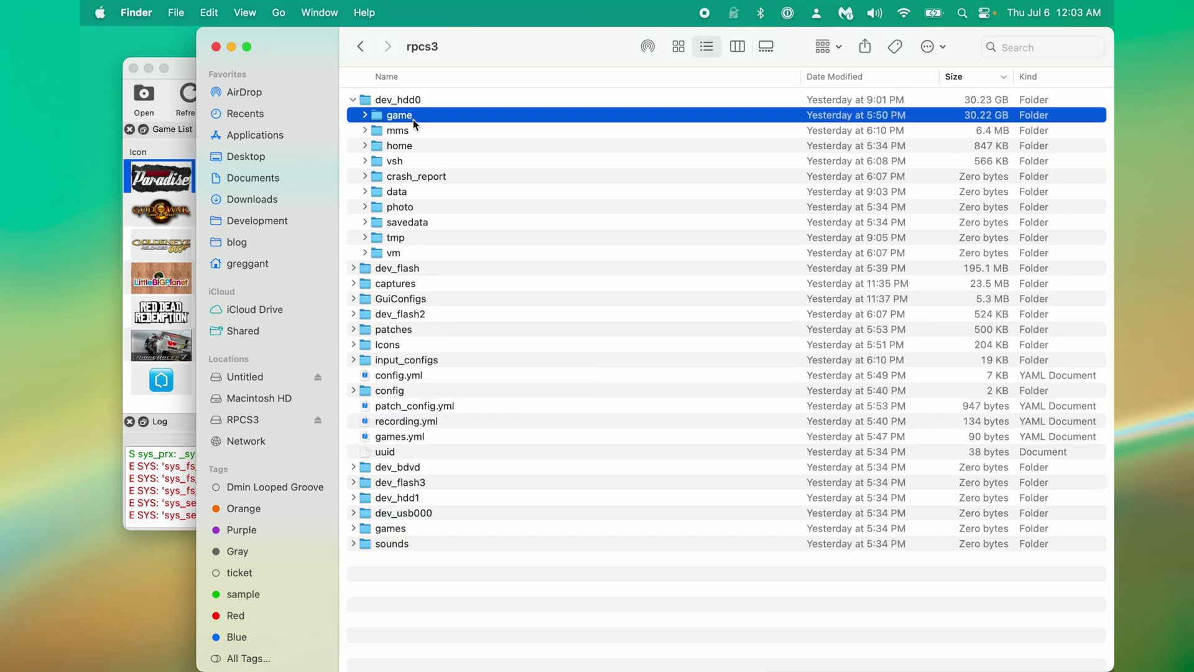
pyautogui.click(366, 115)
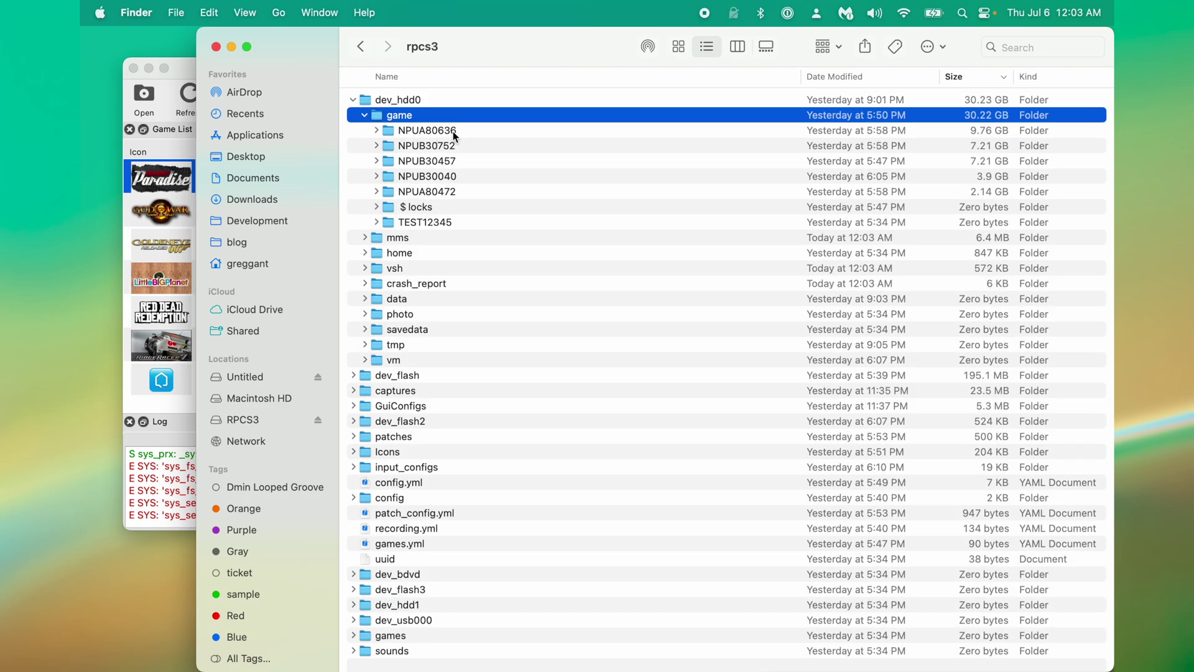
# Expand the NPUA80636 game folder and Quick Look its PIC1.PNG image
pyautogui.click(455, 136)
pyautogui.click(377, 130)
pyautogui.click(465, 177)
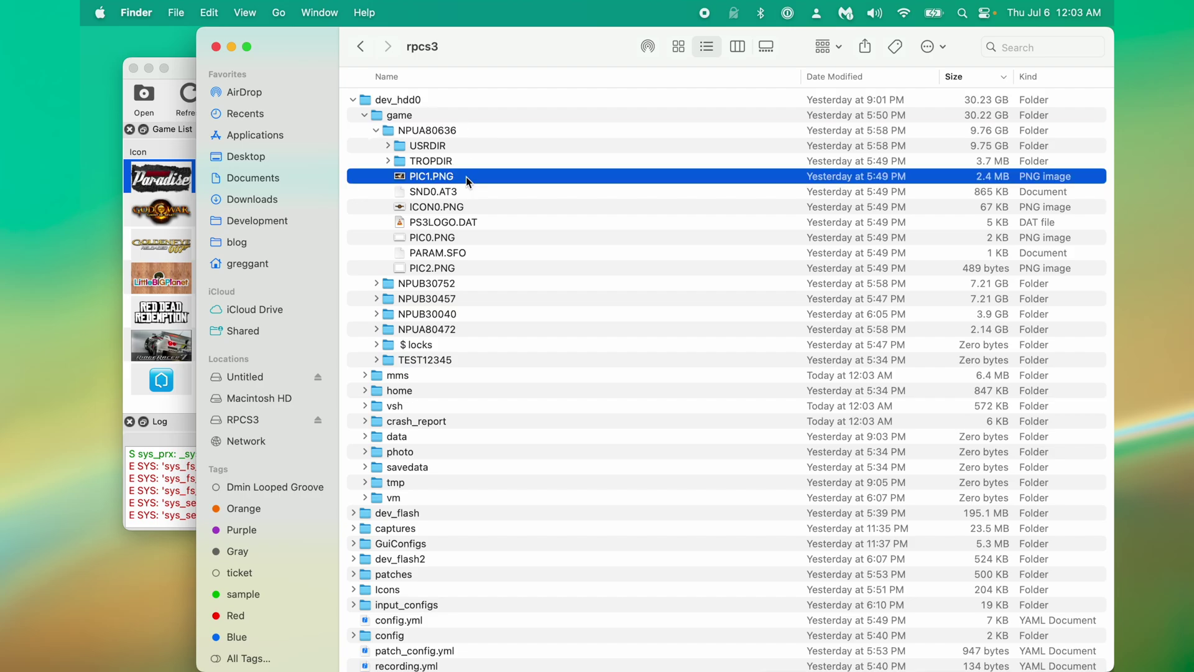
pyautogui.press('space')
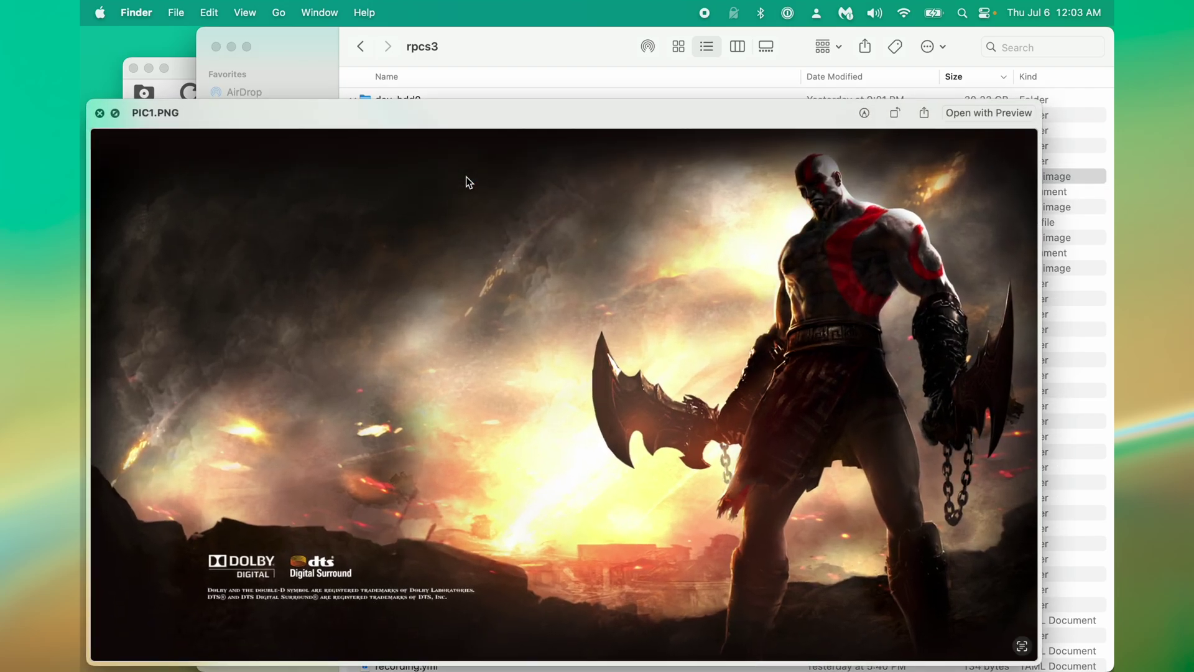
pyautogui.press('space')
# Move God of War's NPUA80636 folder to the Trash
pyautogui.click(376, 131)
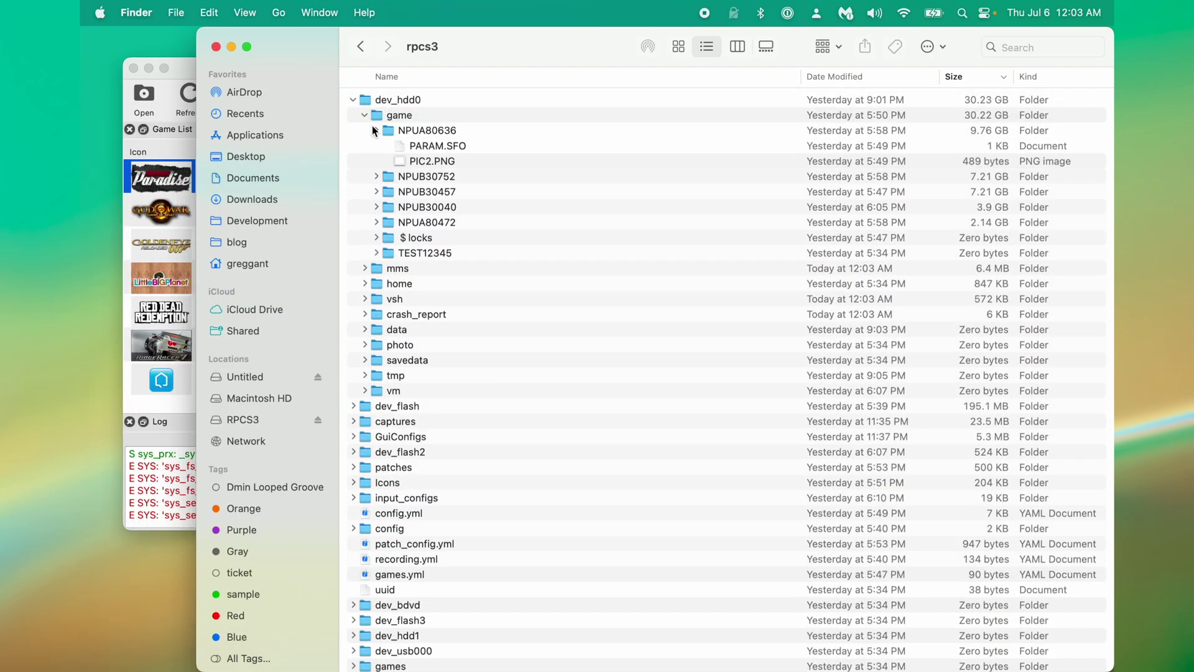
pyautogui.rightClick(407, 131)
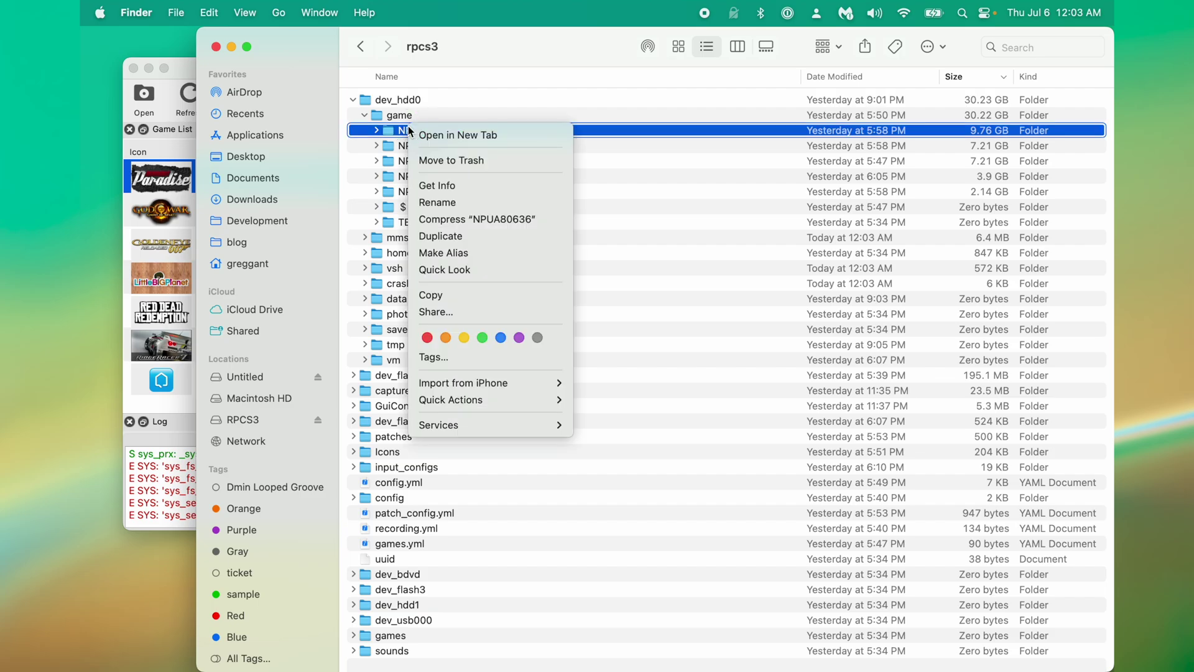
pyautogui.click(442, 161)
# Refresh RPCS3's game list down to six titles, then show the rpcs3 folder's parent folders
pyautogui.click(193, 93)
pyautogui.click(195, 93)
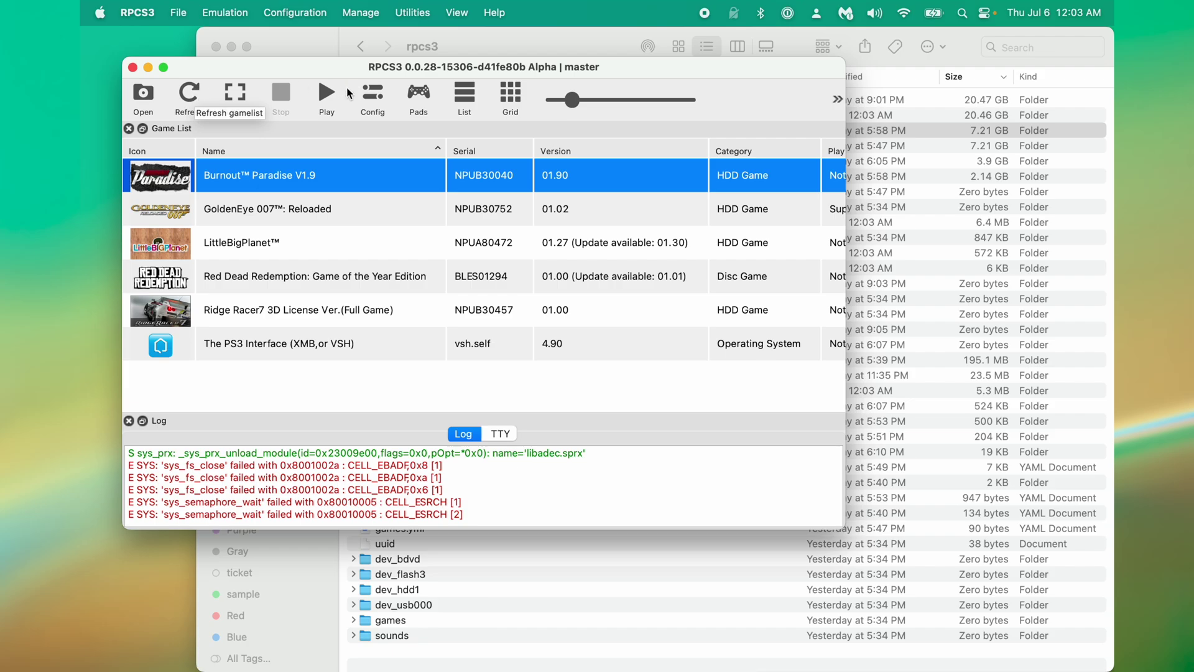
pyautogui.click(412, 47)
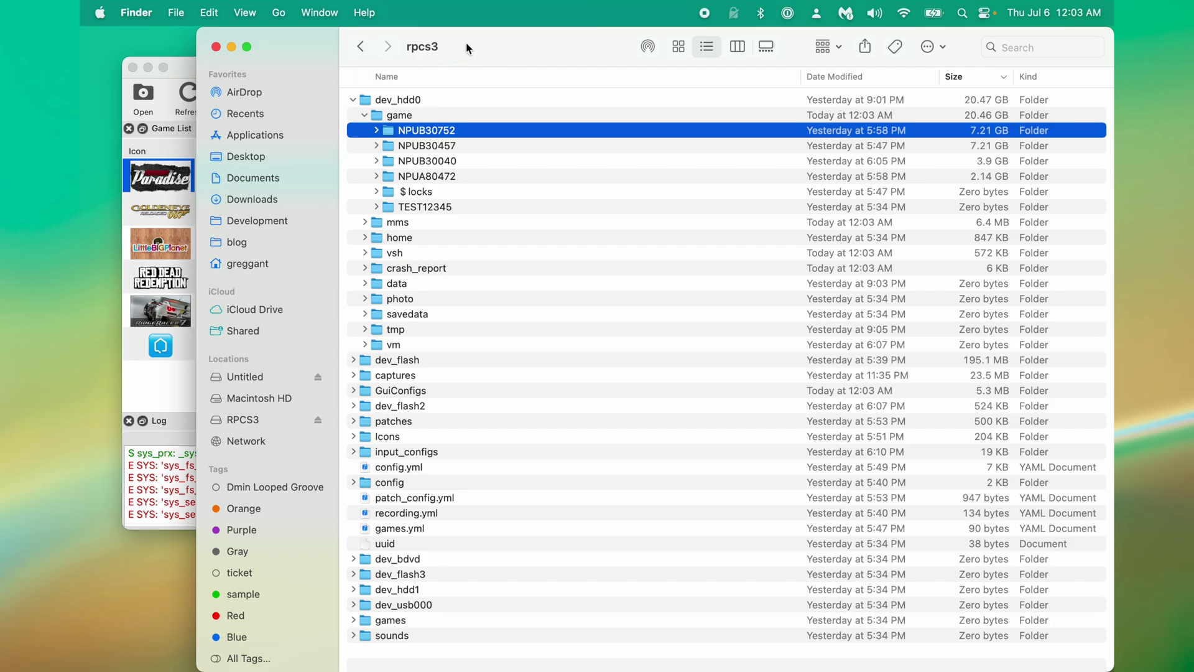
pyautogui.keyDown('super'); pyautogui.click(426, 47); pyautogui.keyUp('super')
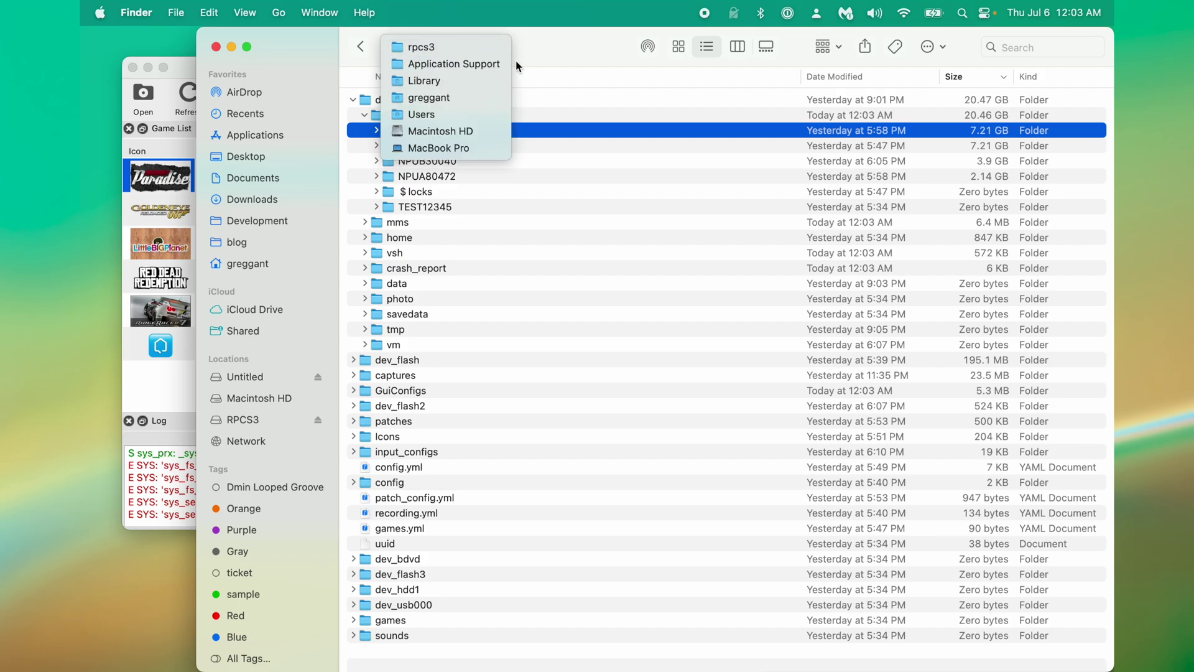
# Open the Applications folder and launch AppCleaner
pyautogui.click(545, 58)
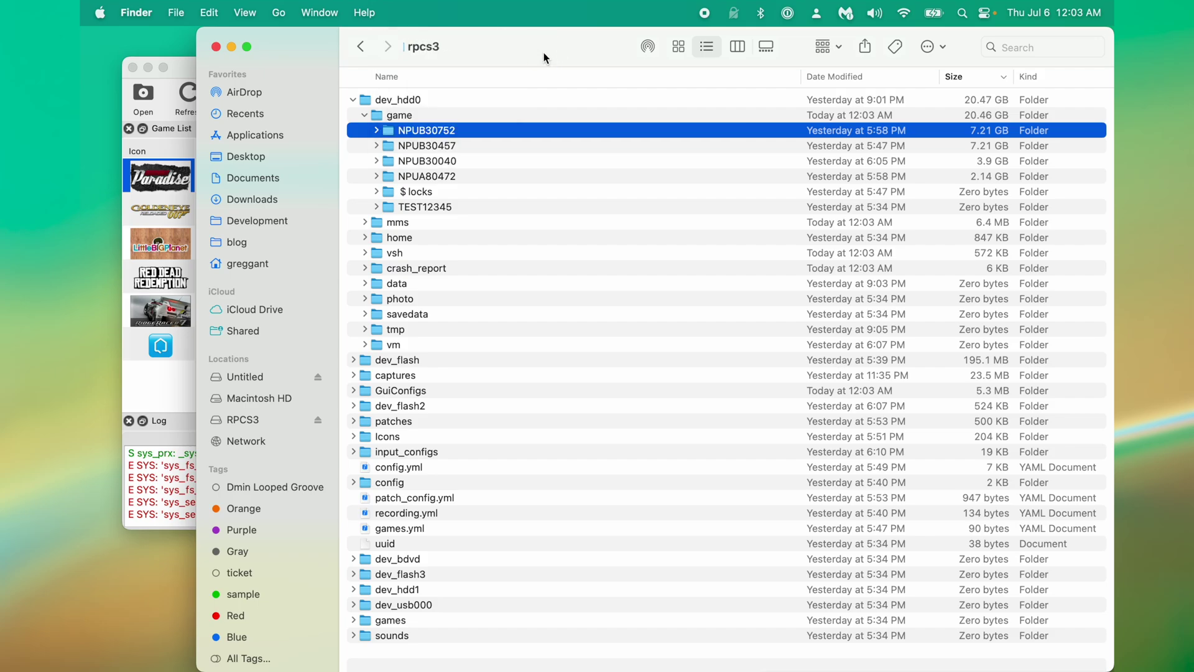
pyautogui.click(301, 135)
pyautogui.doubleClick(485, 205)
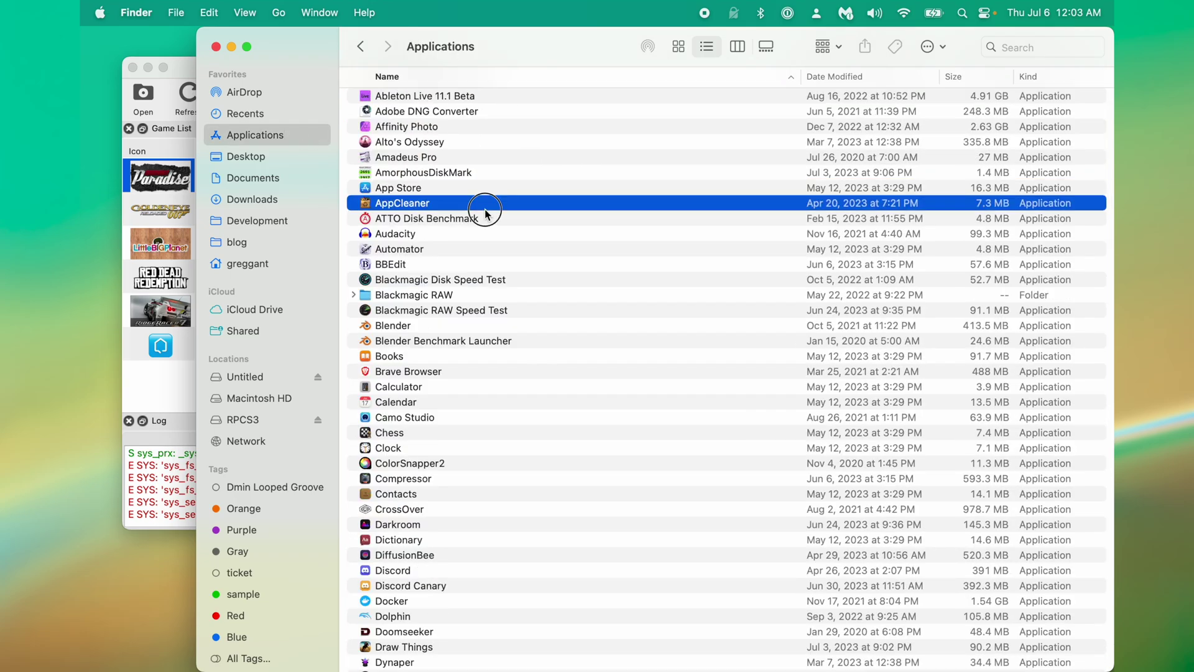
# Drop RPCS3 onto AppCleaner to list its 14 files (21.25 GB) and reveal its Application Support folder
pyautogui.click(886, 187)
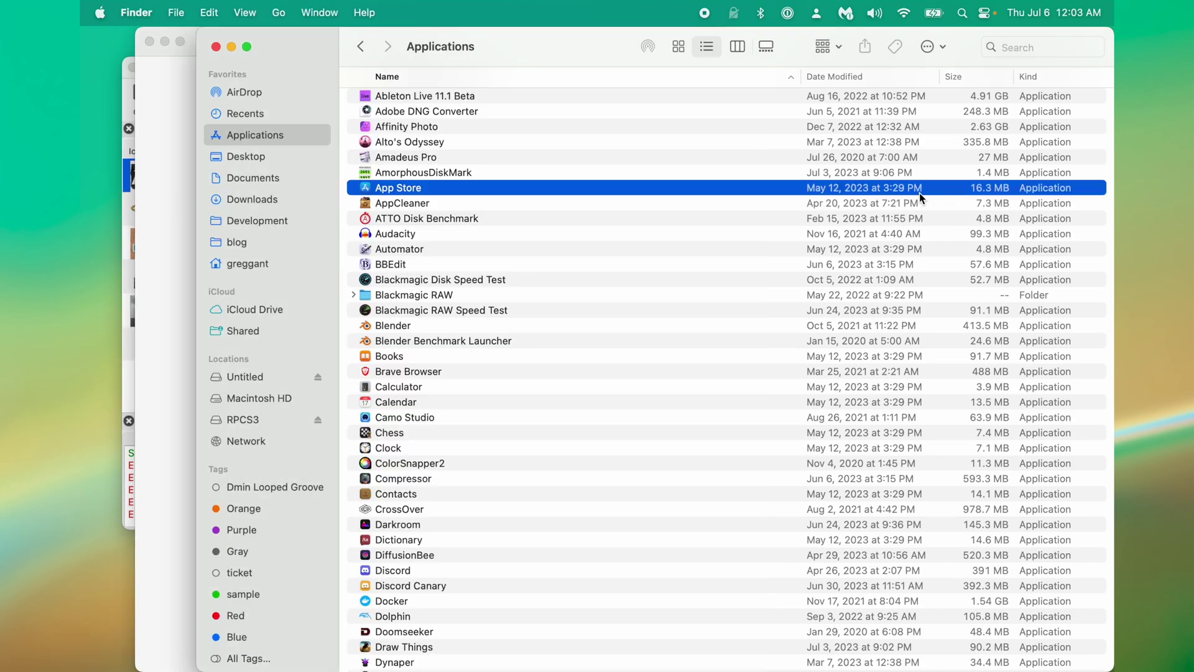
pyautogui.write('rpcs3')
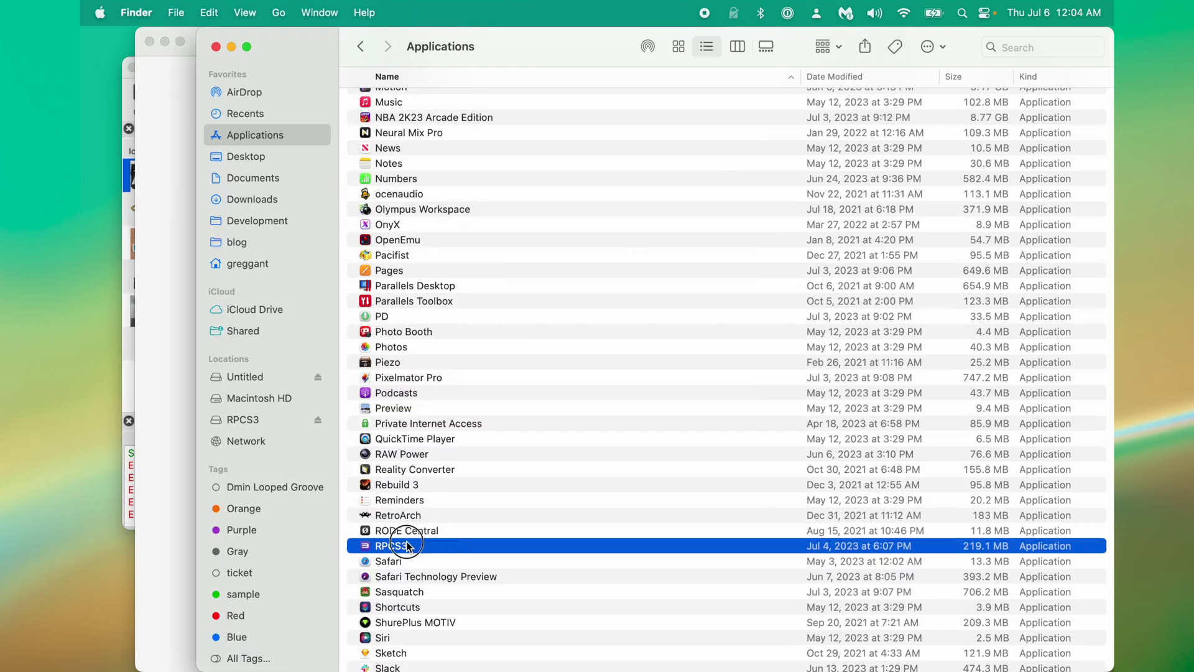
pyautogui.moveTo(402, 545); pyautogui.dragTo(133, 400)
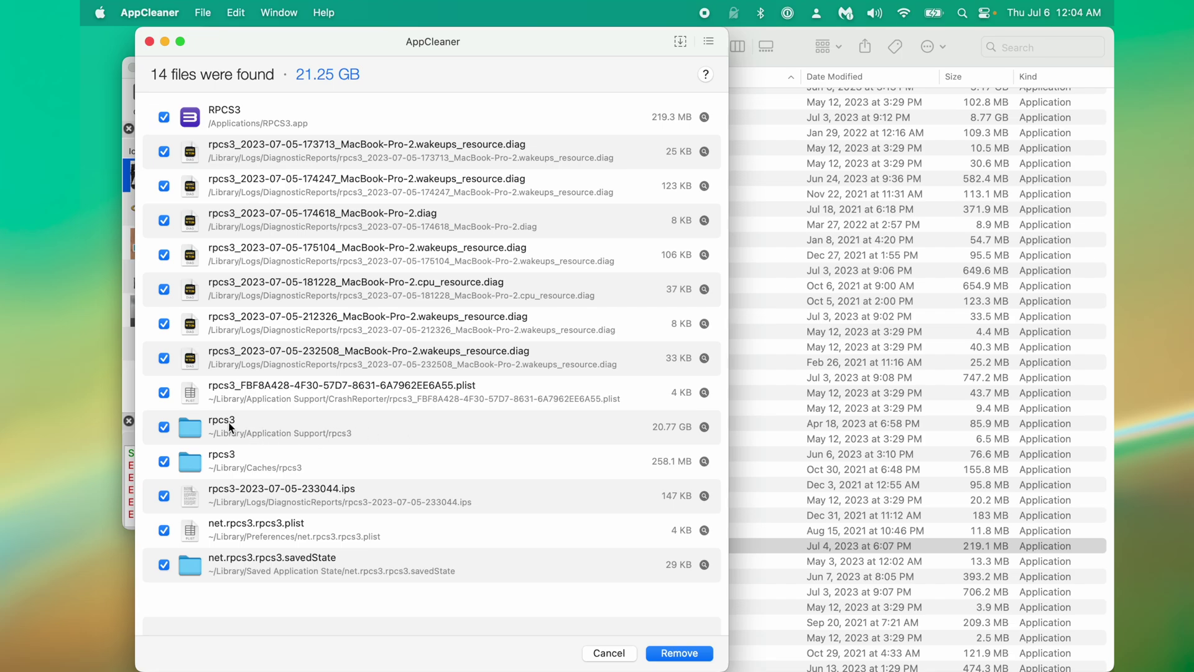
pyautogui.click(704, 426)
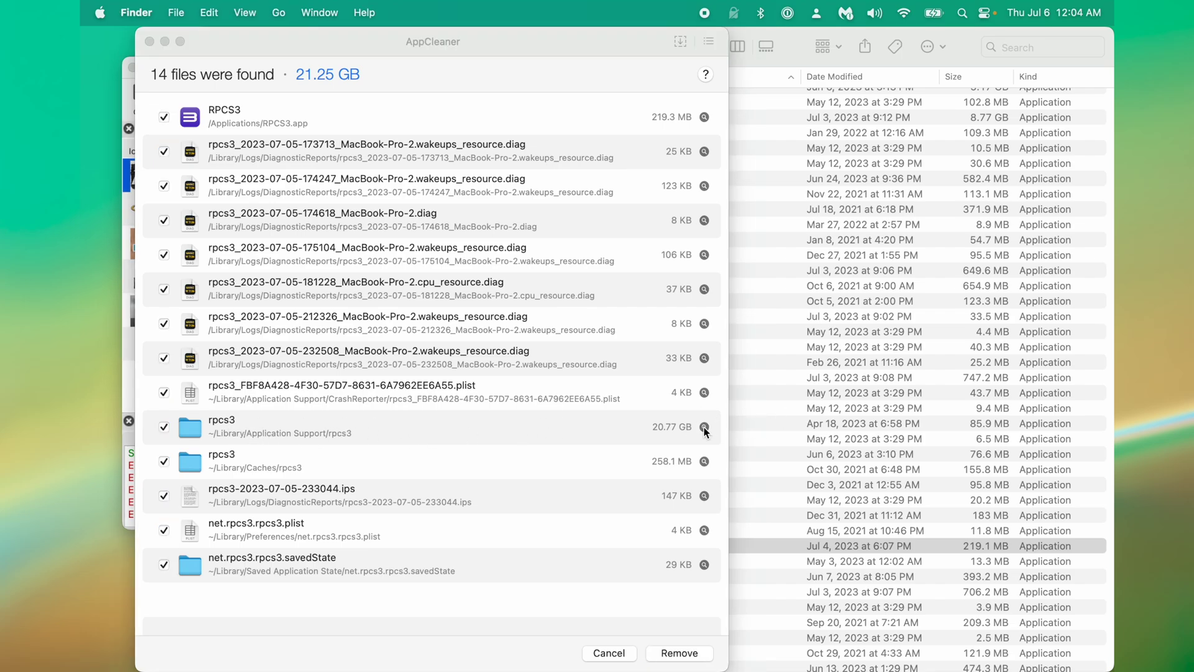
pyautogui.click(270, 115)
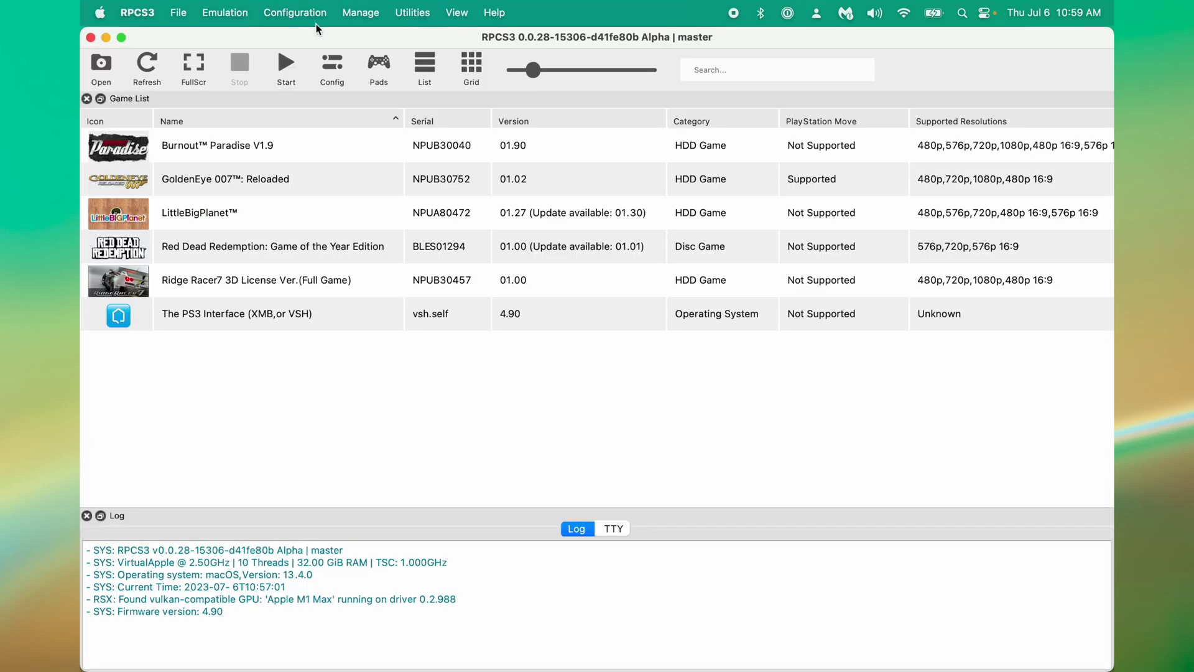
# Open the Ridge Racer 7 save's BLJS10001GAME folder from the Save Data manager
pyautogui.click(349, 13)
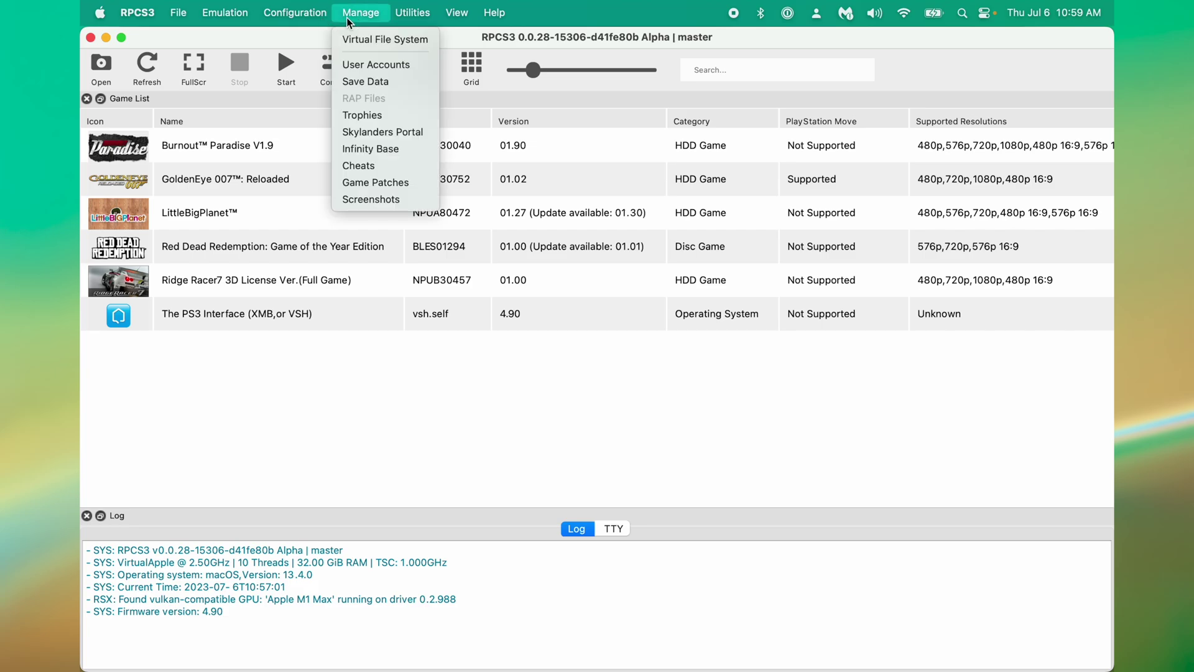
pyautogui.click(366, 83)
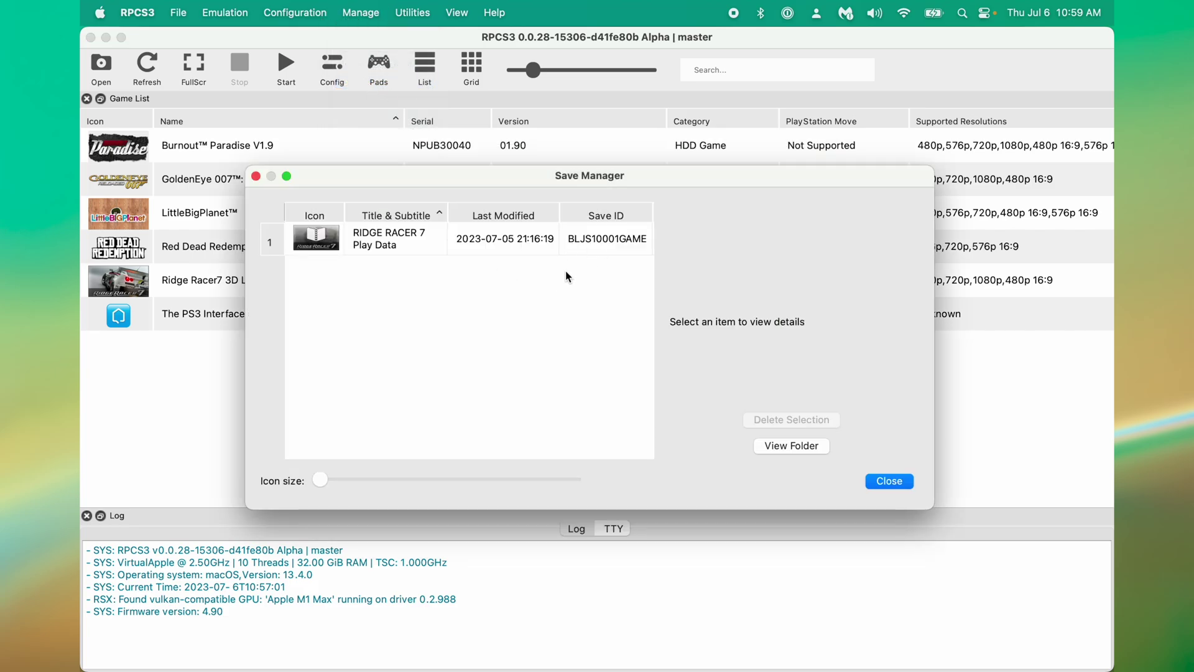
pyautogui.click(599, 249)
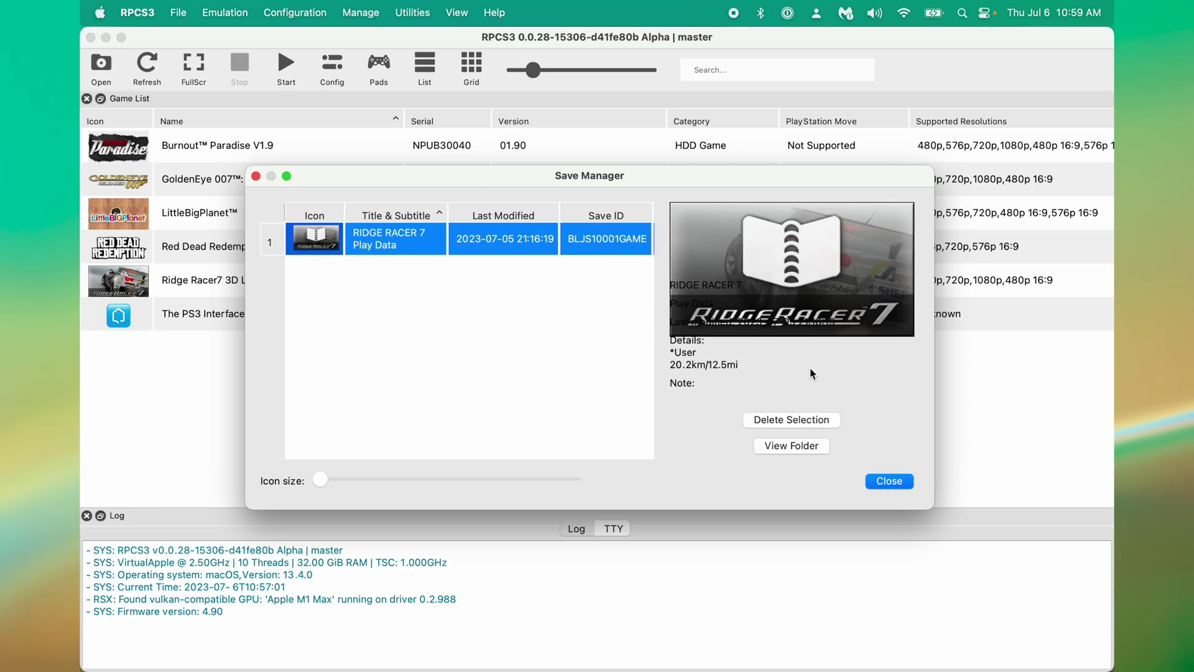
pyautogui.click(813, 445)
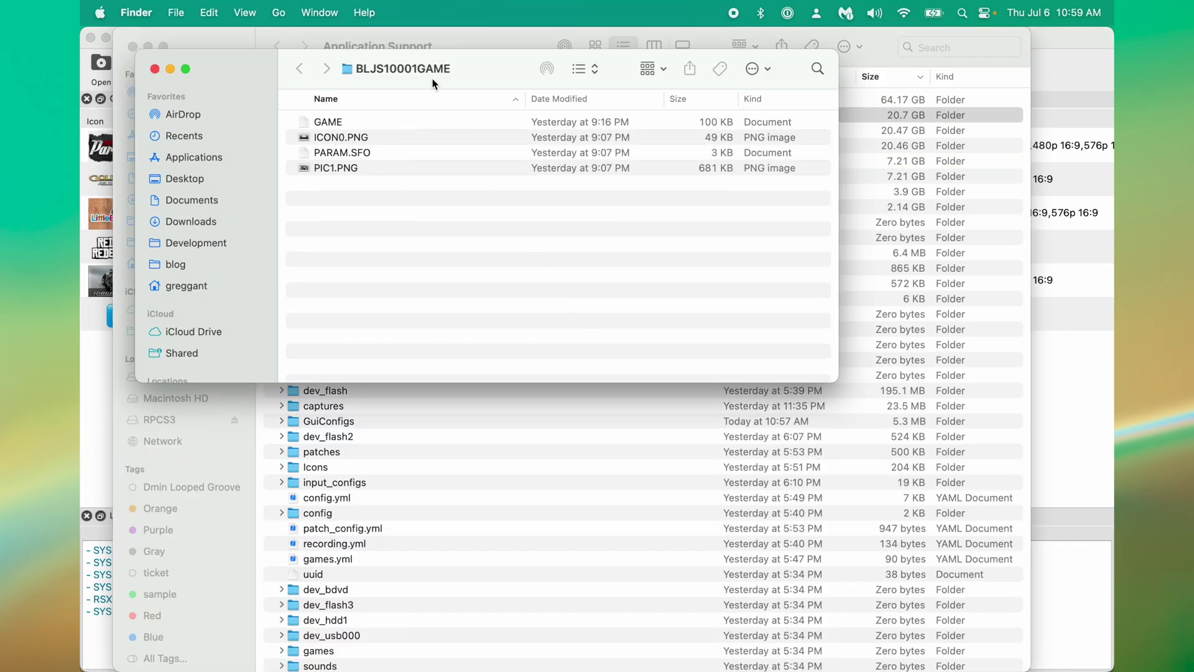
pyautogui.keyDown('super'); pyautogui.click(432, 71); pyautogui.keyUp('super')
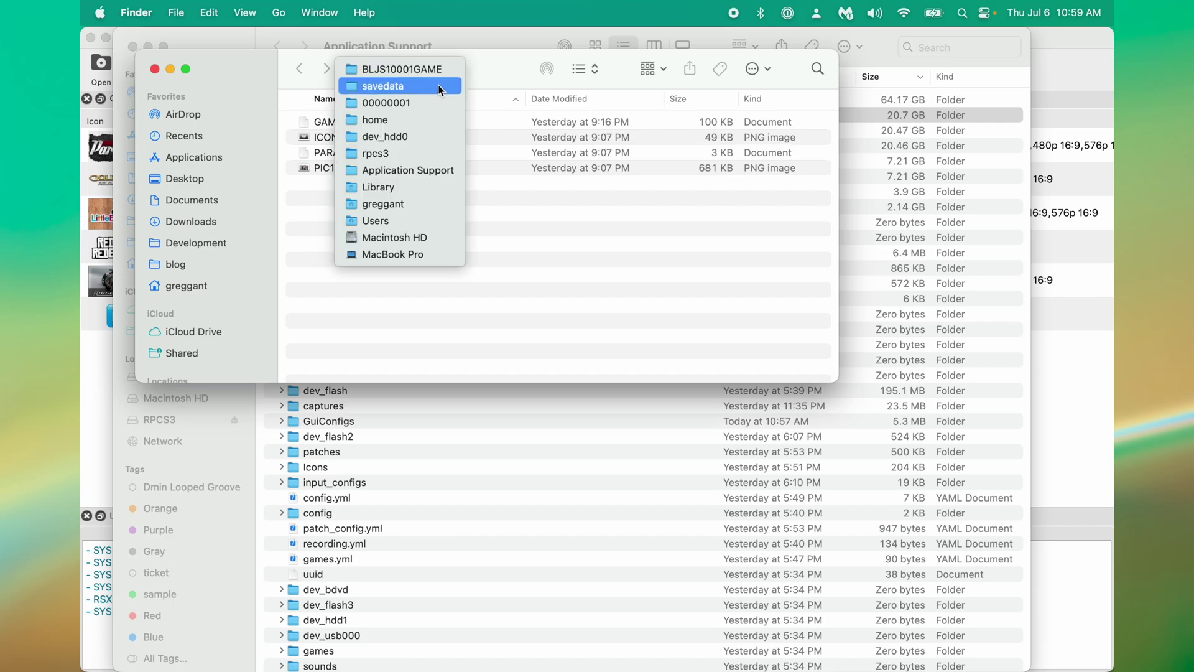
pyautogui.click(495, 75)
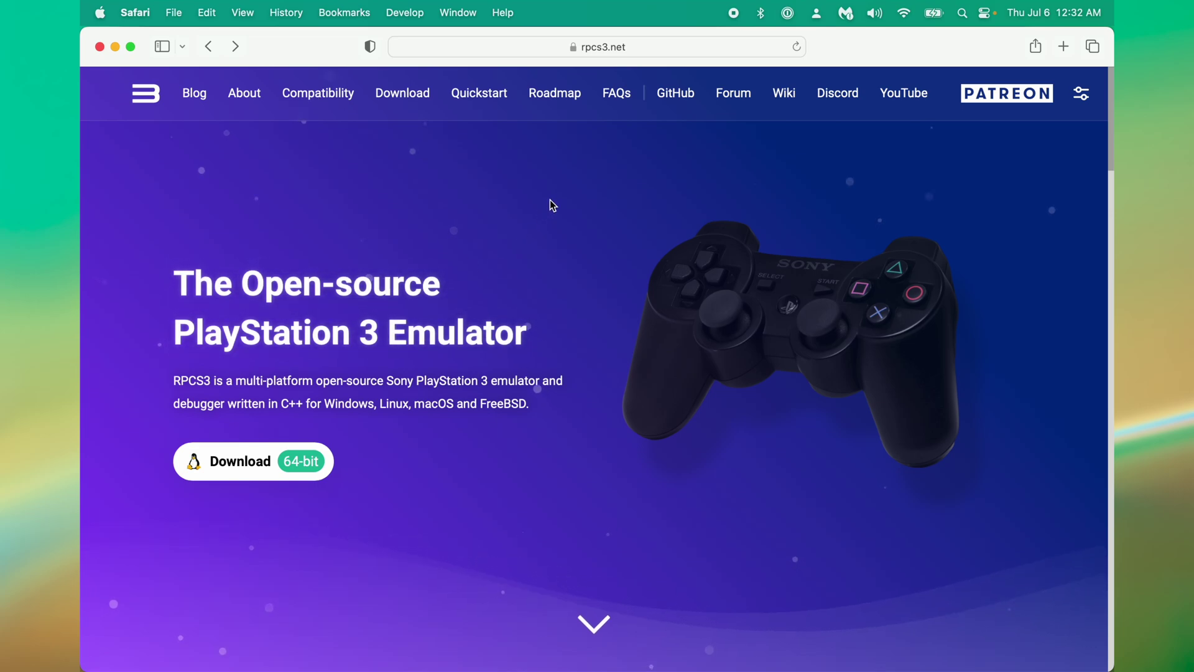
# Search the RPCS3 compatibility list for Uncharted, entering 'Unchatted' as the title
pyautogui.click(324, 95)
pyautogui.scroll(-7, 723, 231)
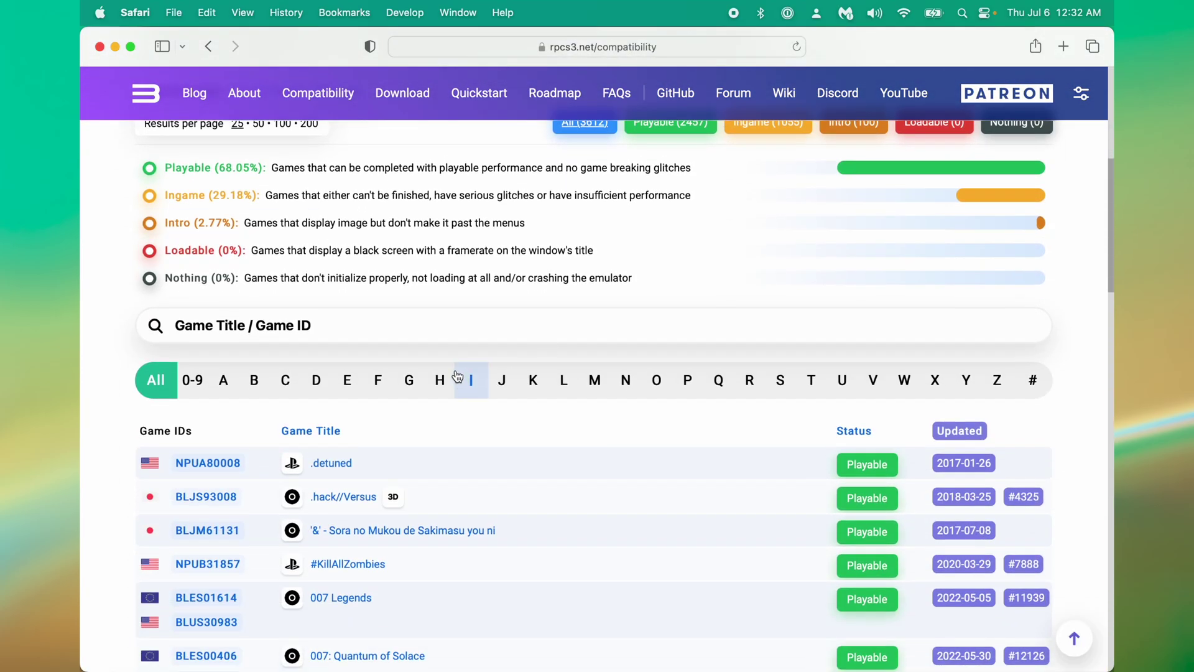
pyautogui.click(452, 329)
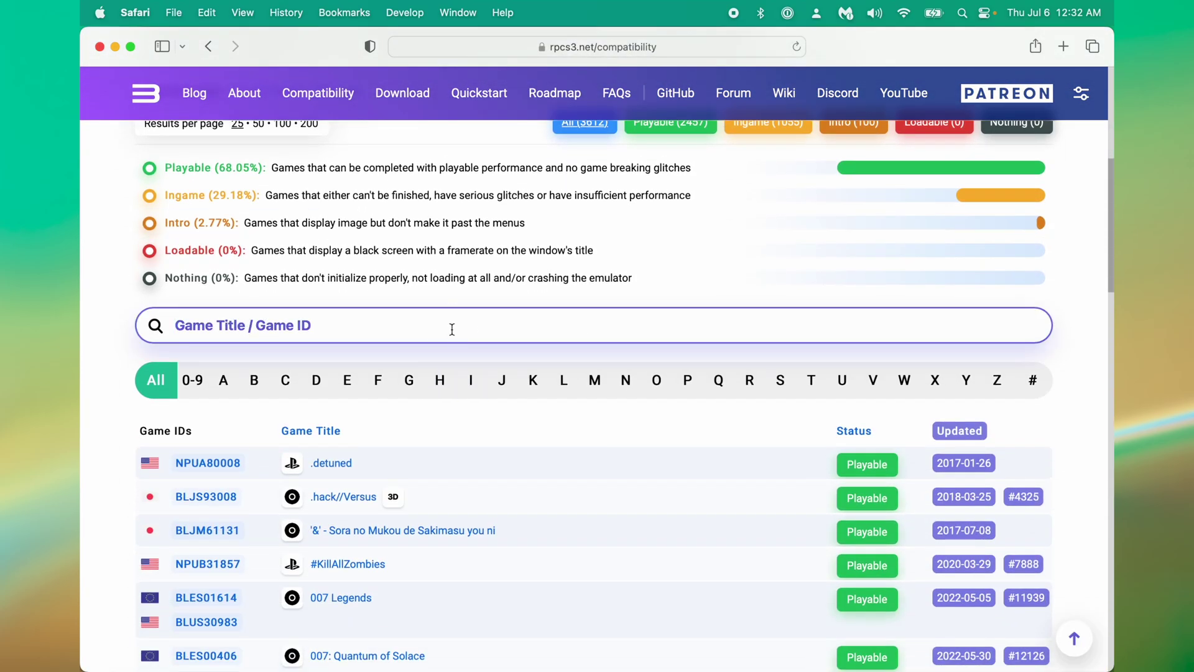
pyautogui.write('Unchat')
pyautogui.write('ted')
pyautogui.press('Return')
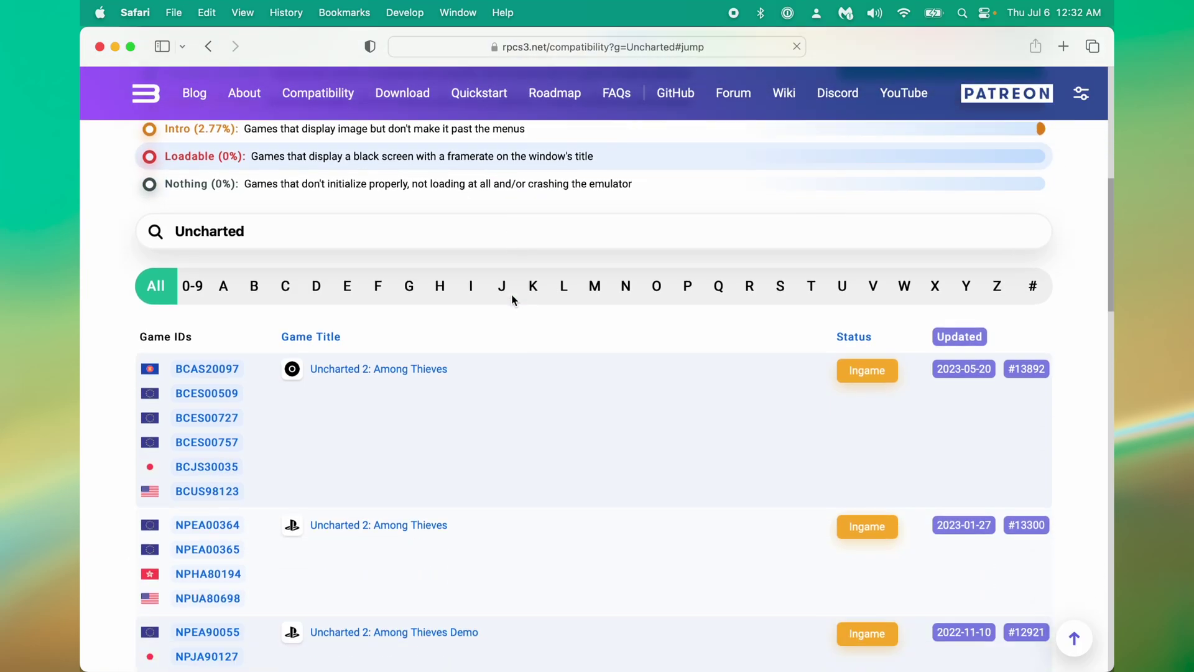
# Open the Uncharted 2: Among Thieves wiki page and review its recommended GPU and configuration settings
pyautogui.scroll(-4, 511, 297)
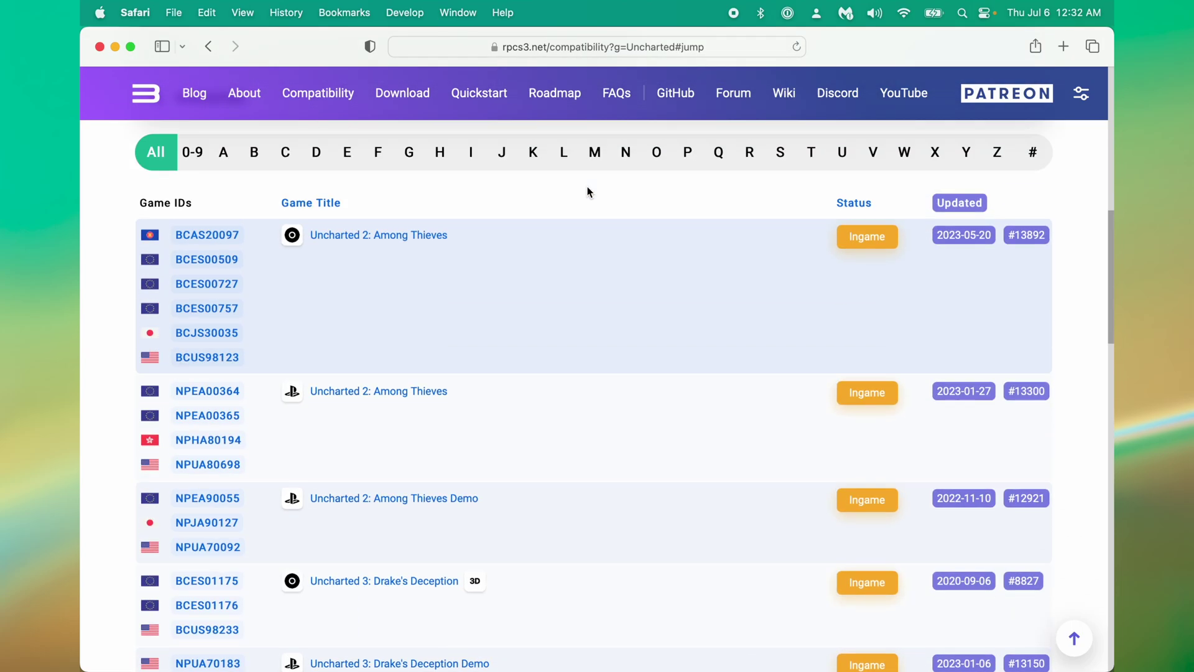
pyautogui.scroll(-6, 589, 190)
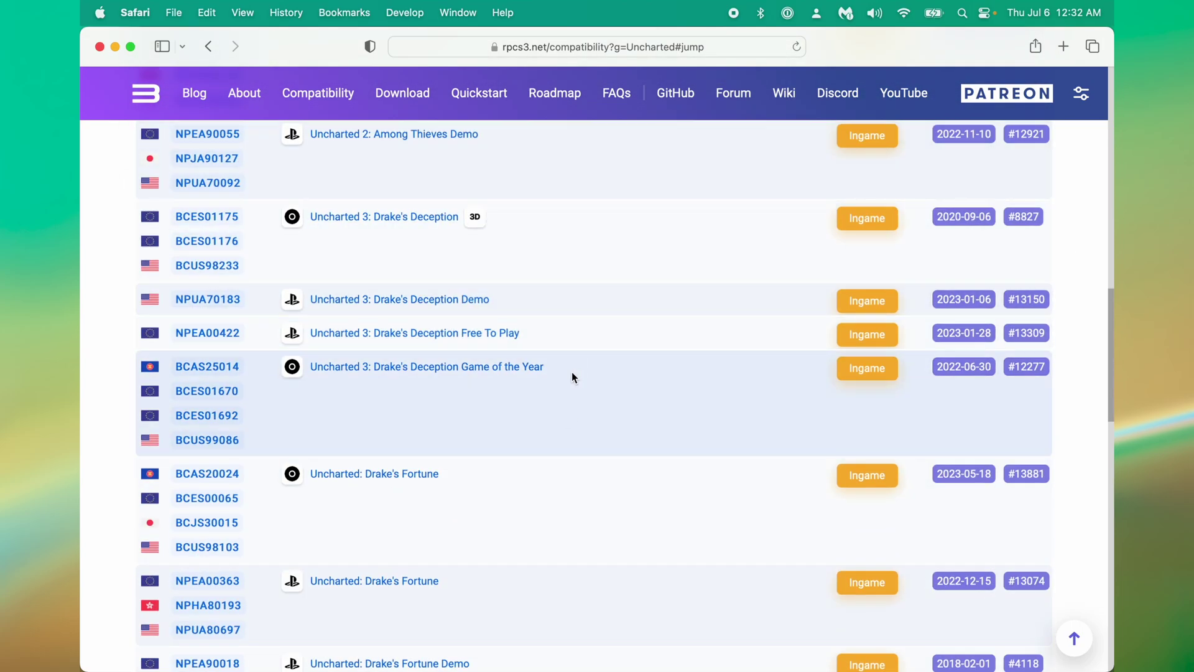
pyautogui.scroll(5, 554, 390)
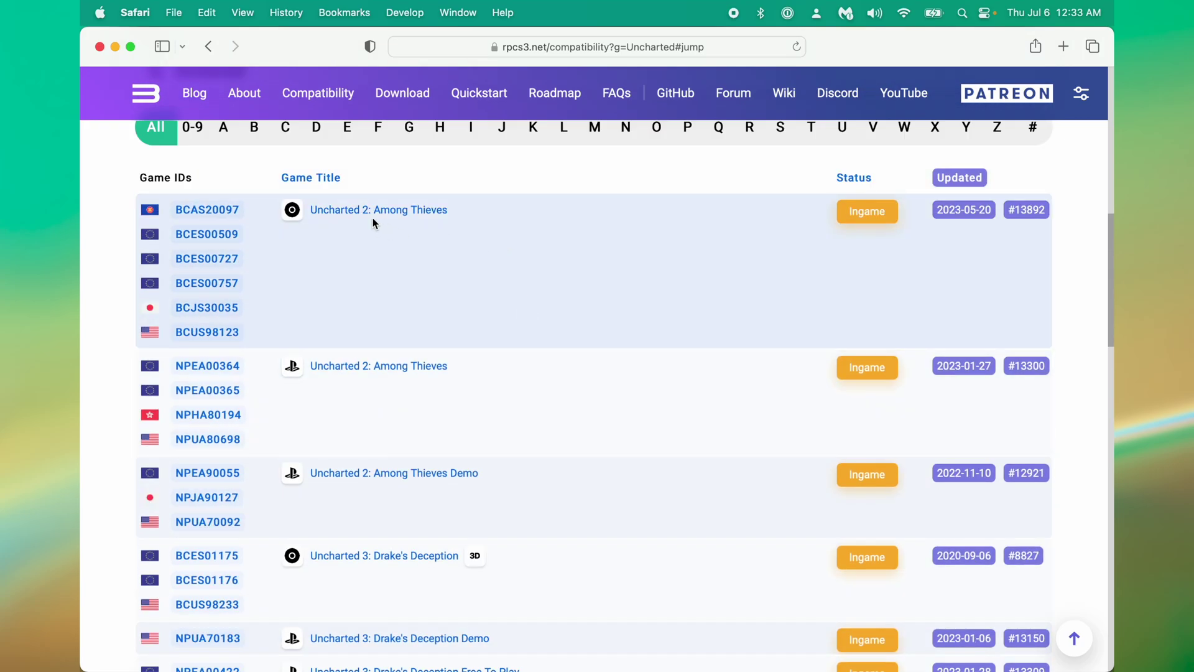
pyautogui.click(373, 215)
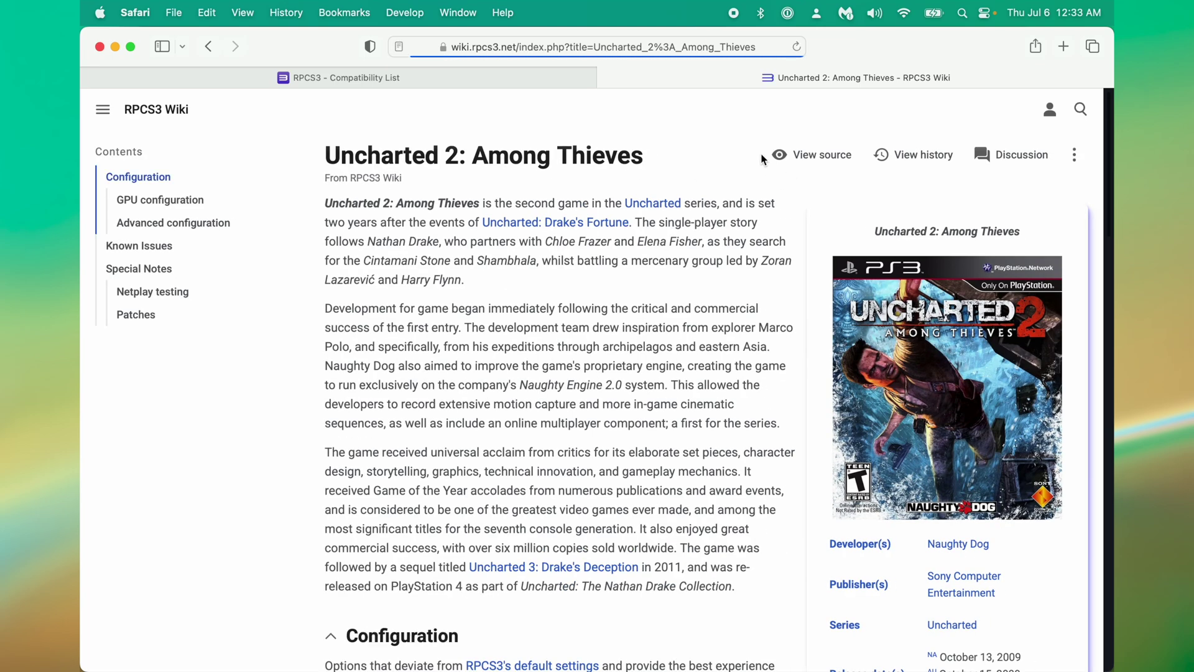
pyautogui.scroll(-6, 737, 202)
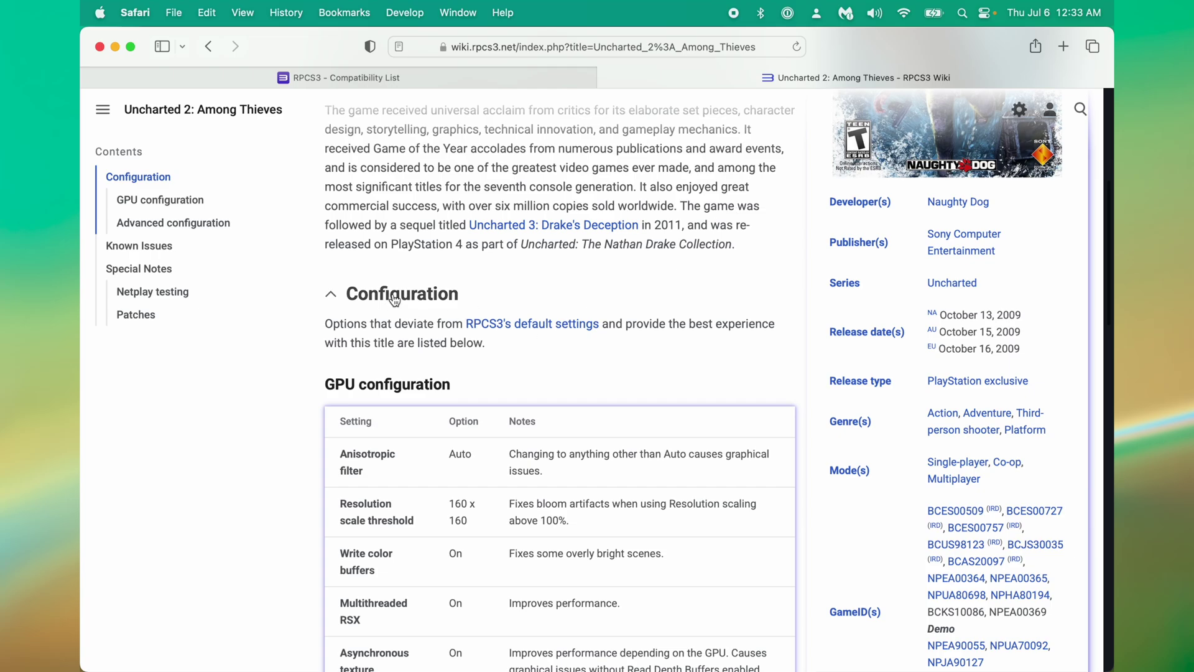
pyautogui.scroll(-5, 662, 281)
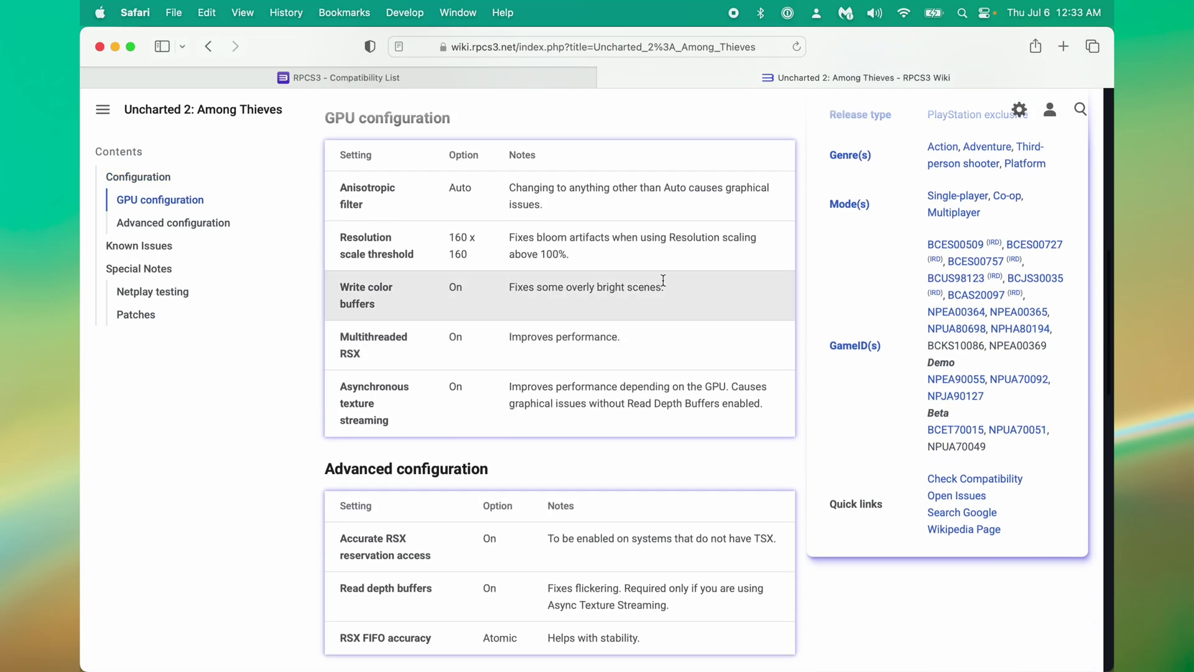
pyautogui.scroll(10, 770, 290)
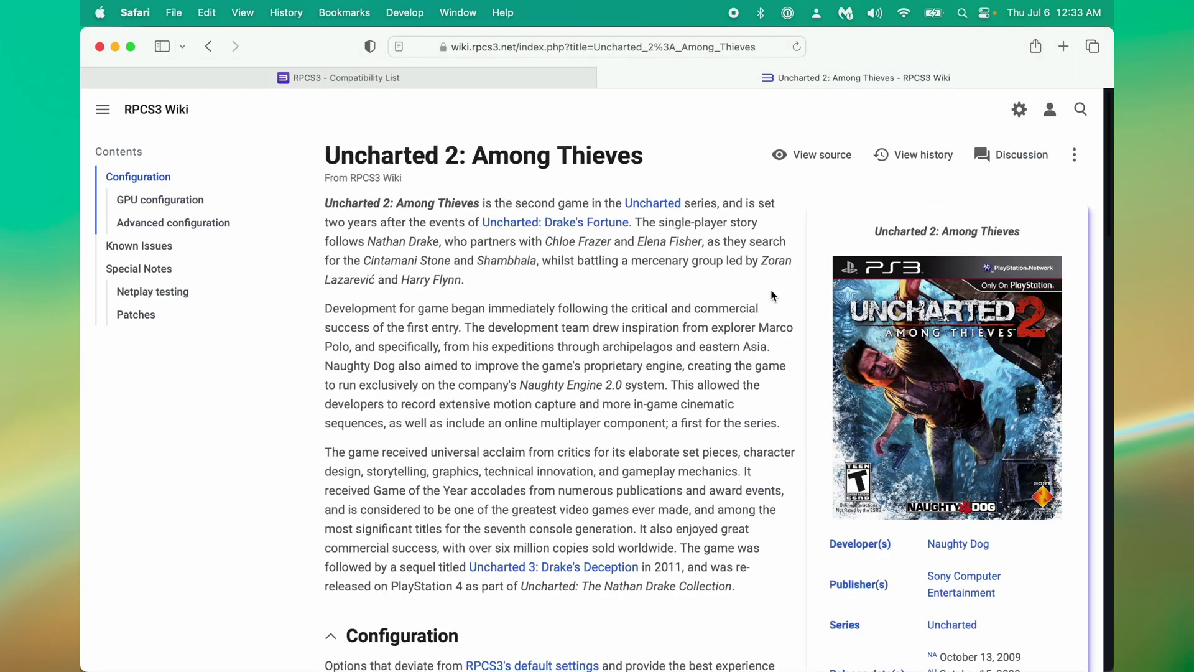